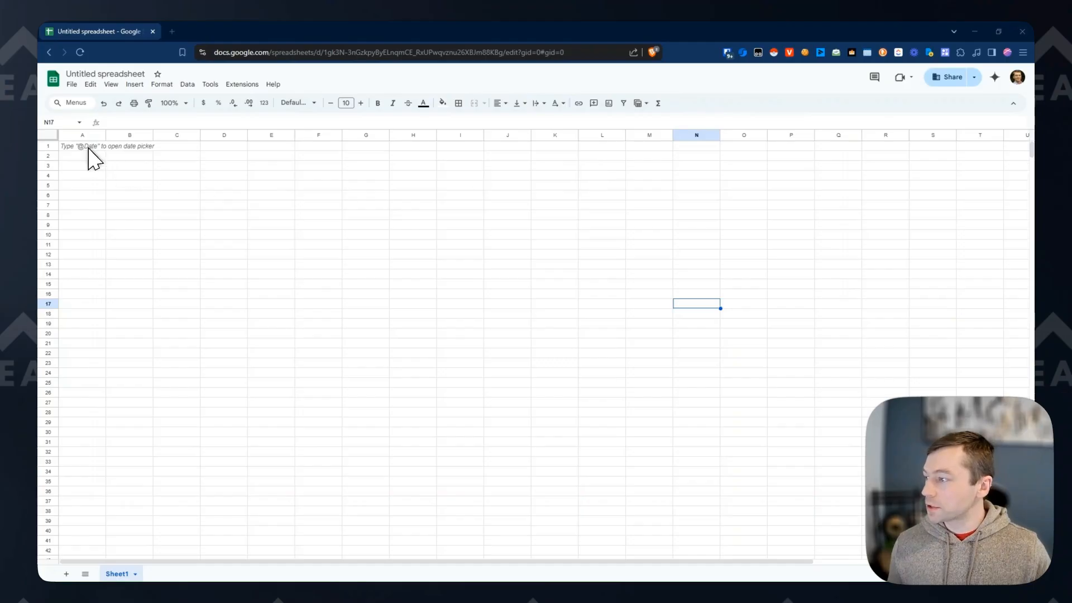
Rename the spreadsheet as Client Success Tracker
click(122, 74)
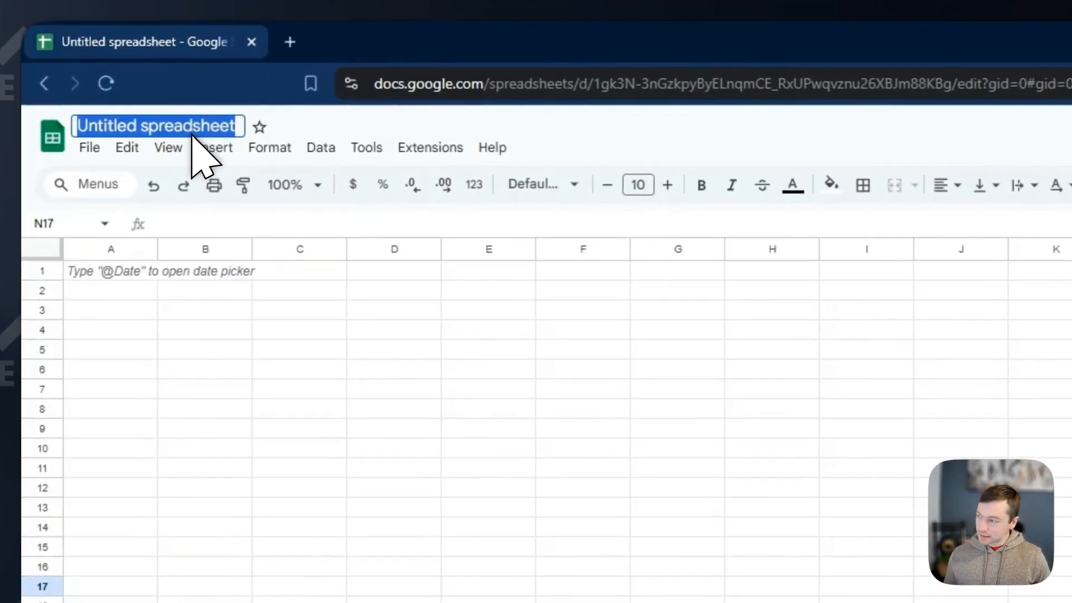
text(Client Success Tracker)
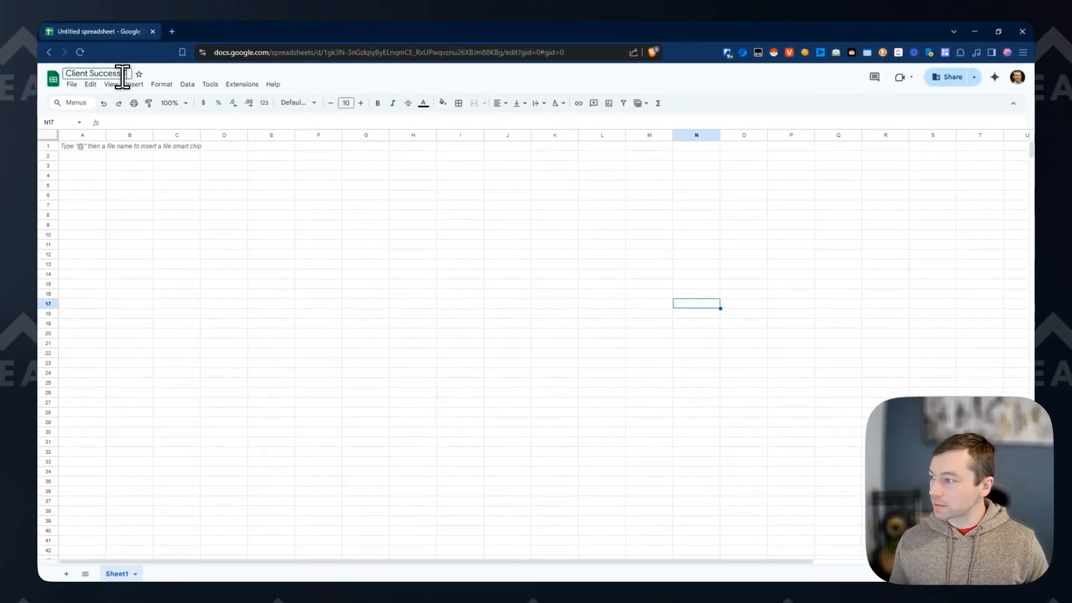
click(184, 165)
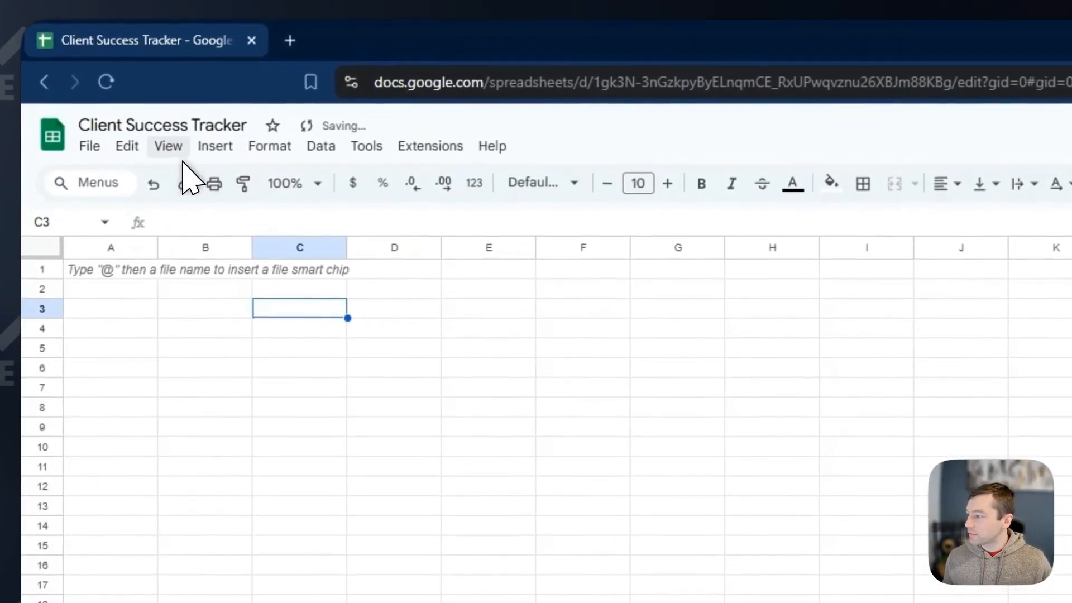
Freeze the first row of the sheet
click(111, 85)
mouse_move(205, 212)
click(455, 212)
Enter row 1 headings: Client Name, Primary Contact, Start Date, Monthly Revenue, Success Score, Last Checkin, Next Checkin, Key Goal, Progress Notes, Issues/Risks, Action Items
click(140, 272)
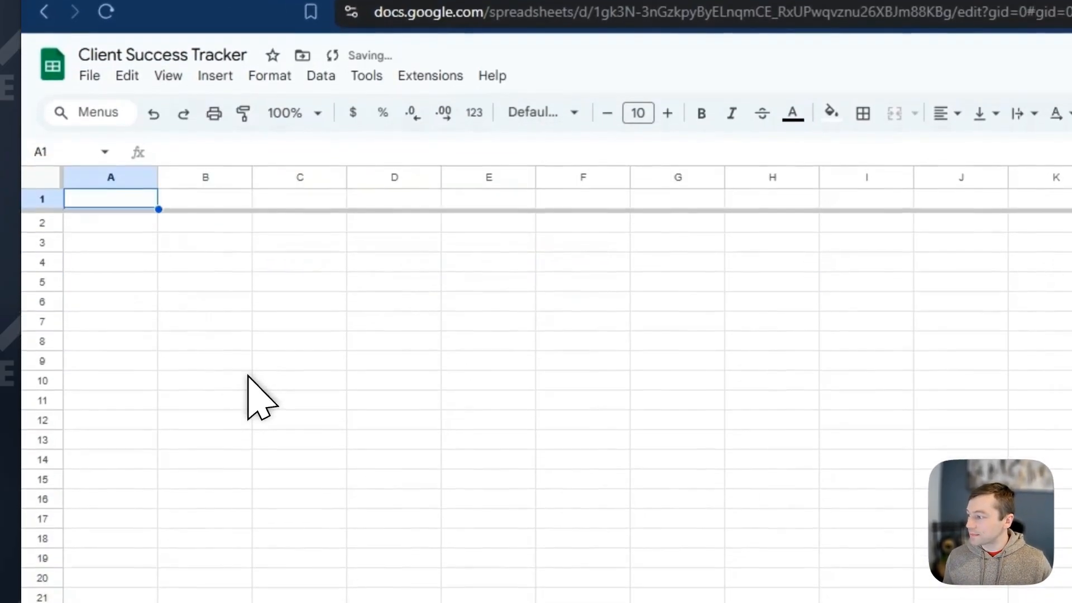
scroll(257, 395, down, 3)
scroll(182, 274, up, 3)
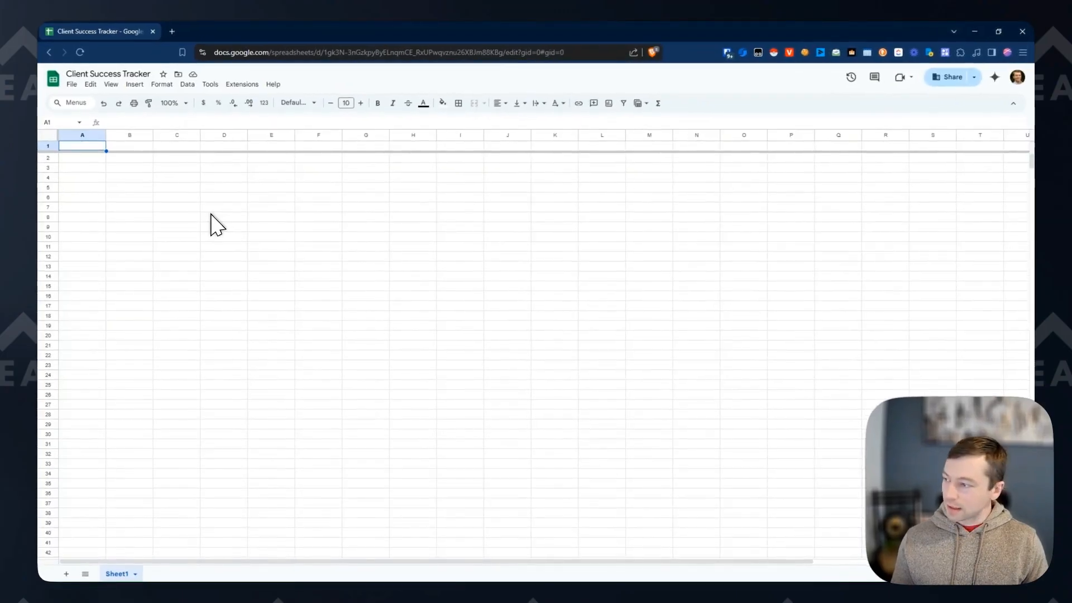
text(Client Name)
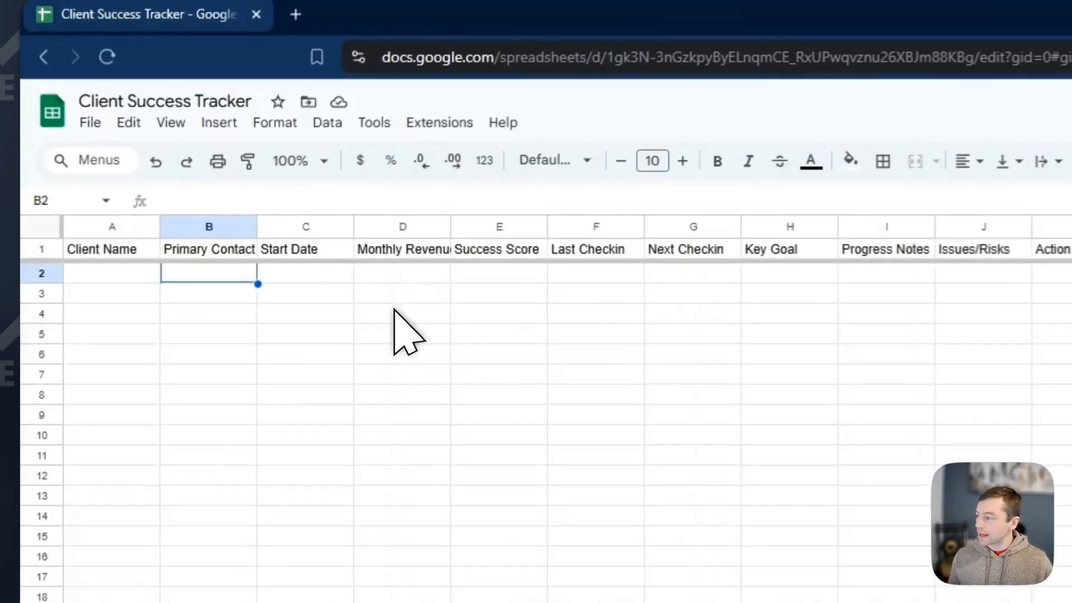
Increase the height of all rows in the sheet slightly
click(396, 296)
key(ctrl+a)
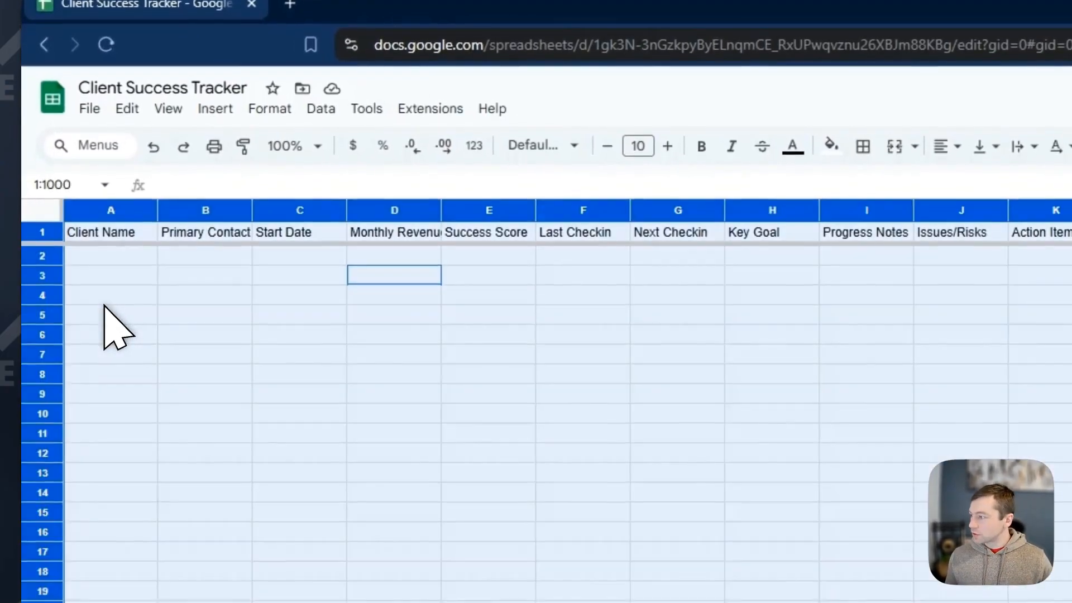
drag(55, 266, 54, 306)
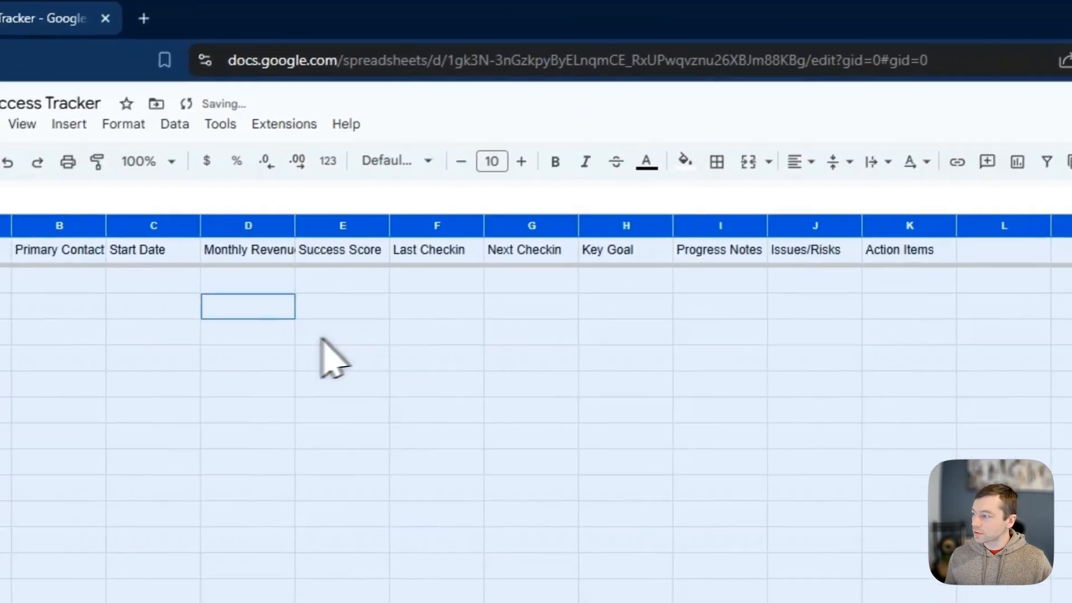
click(81, 355)
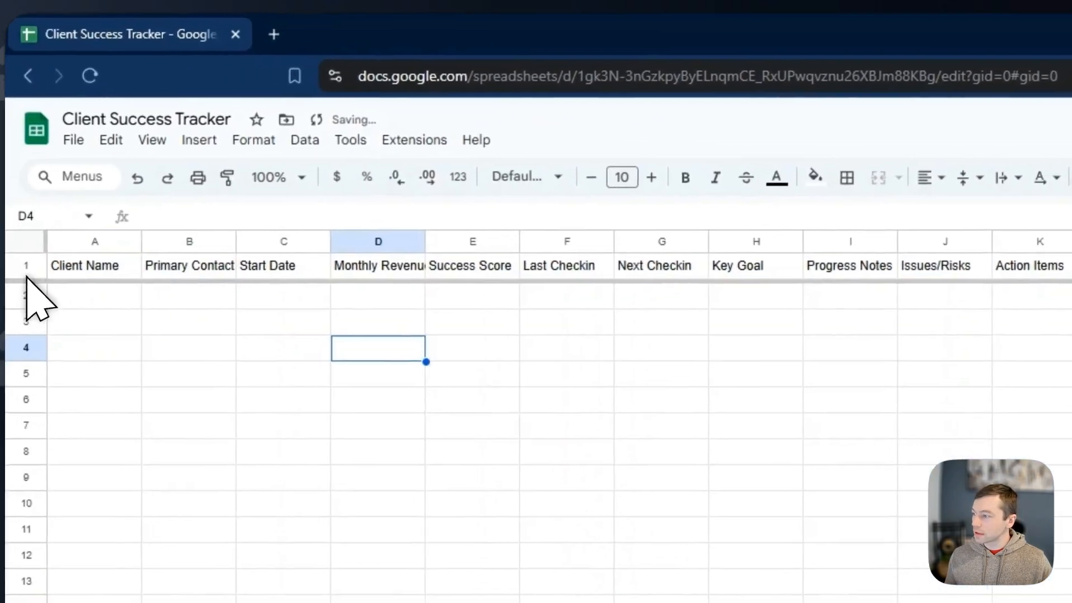
Fill the header row with a light blue background
click(640, 186)
click(768, 297)
click(681, 355)
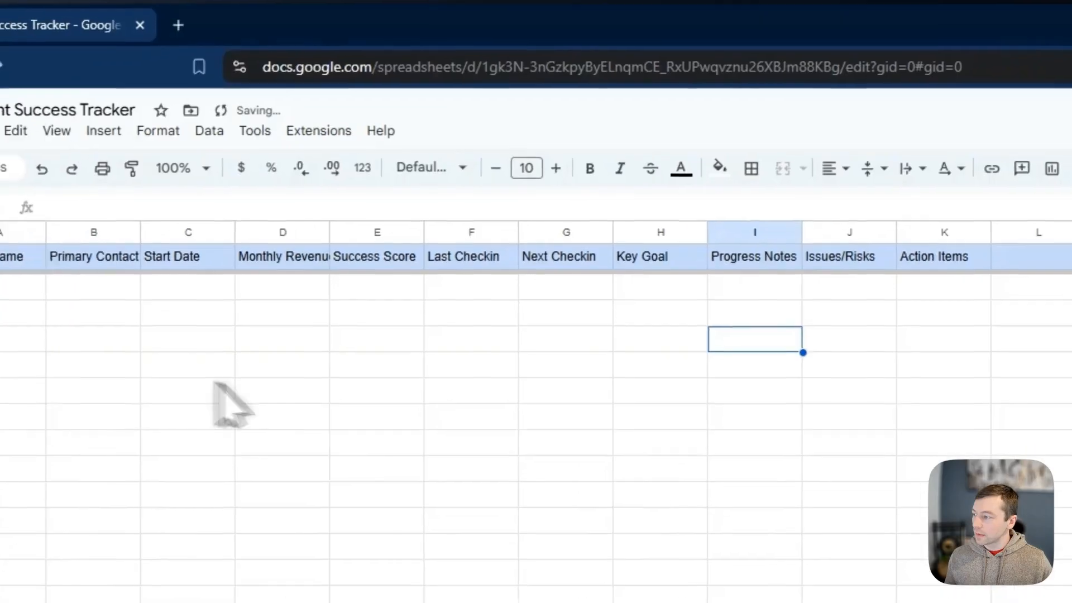
Make the header row bold and fit the column widths to the headings
click(33, 270)
key(ctrl+b)
click(302, 381)
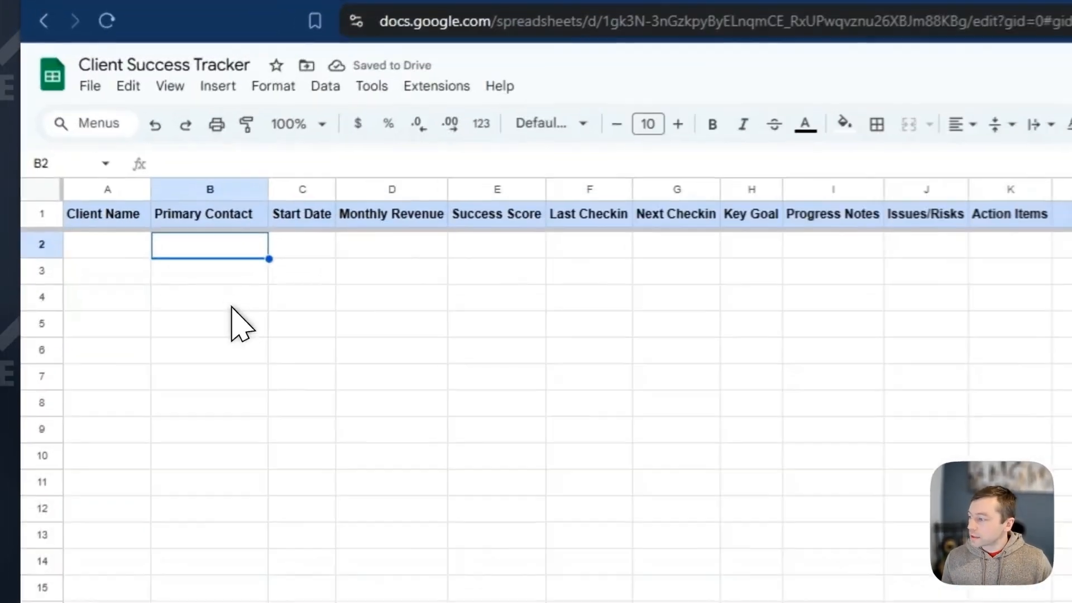
click(224, 322)
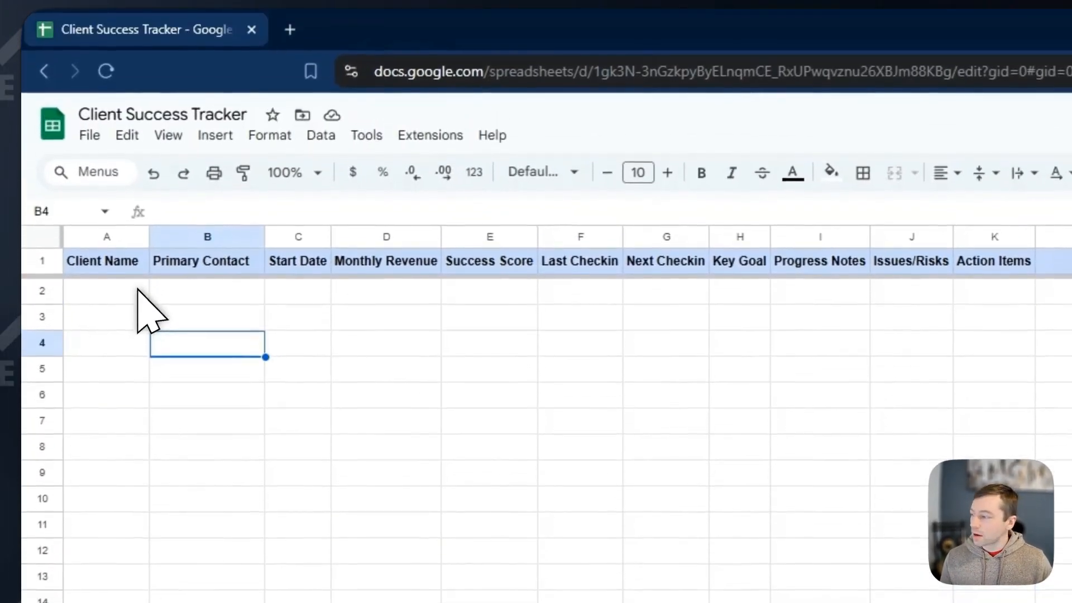
click(107, 224)
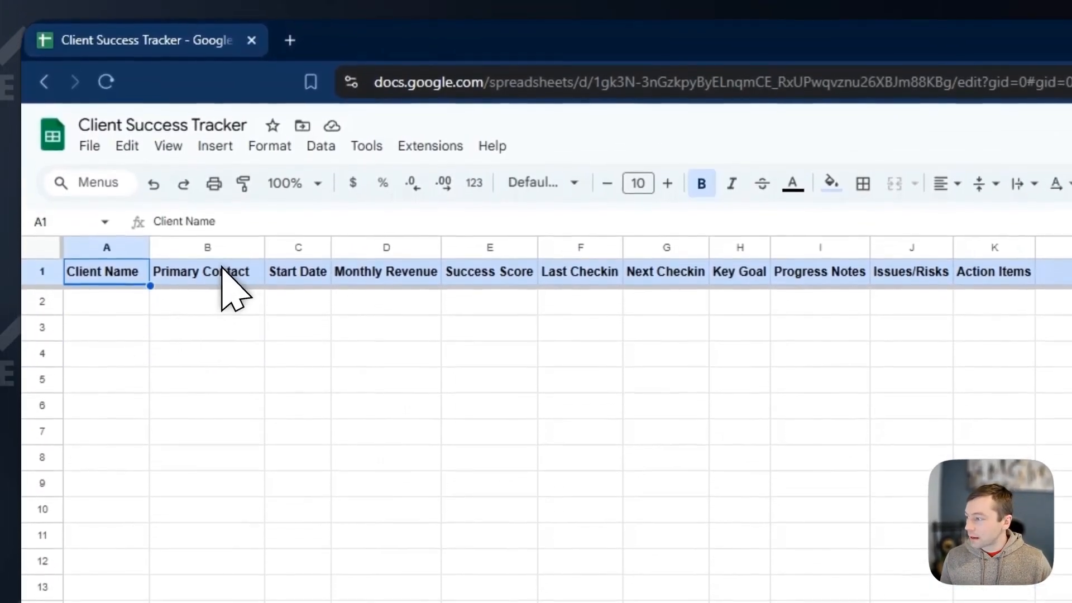
click(212, 258)
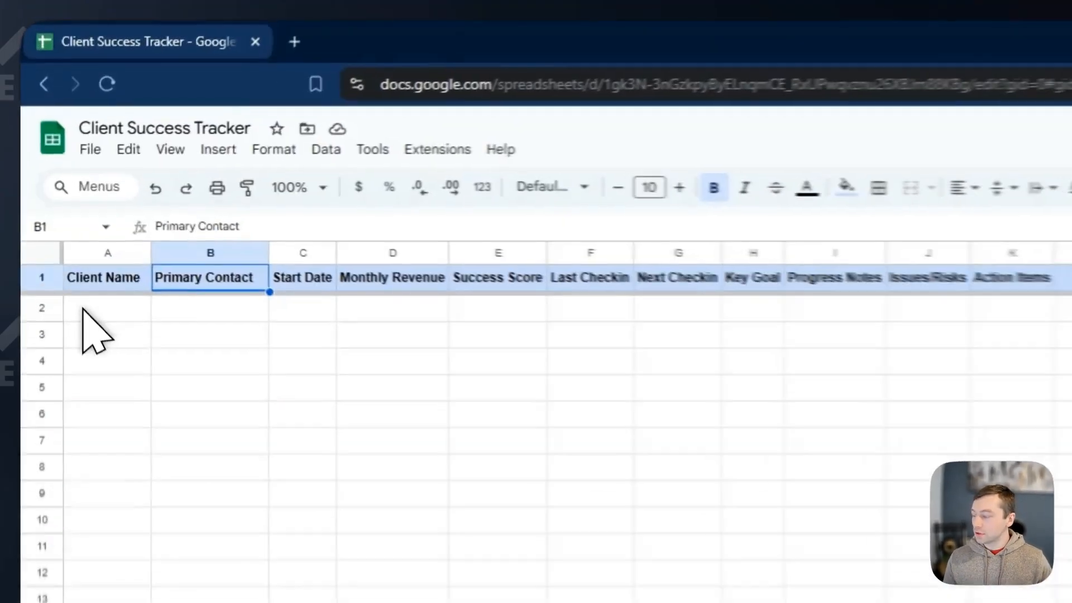
Fill row 2 with client Google, the primary contact's full name, start date 2/4/20 and monthly revenue $2500
click(79, 161)
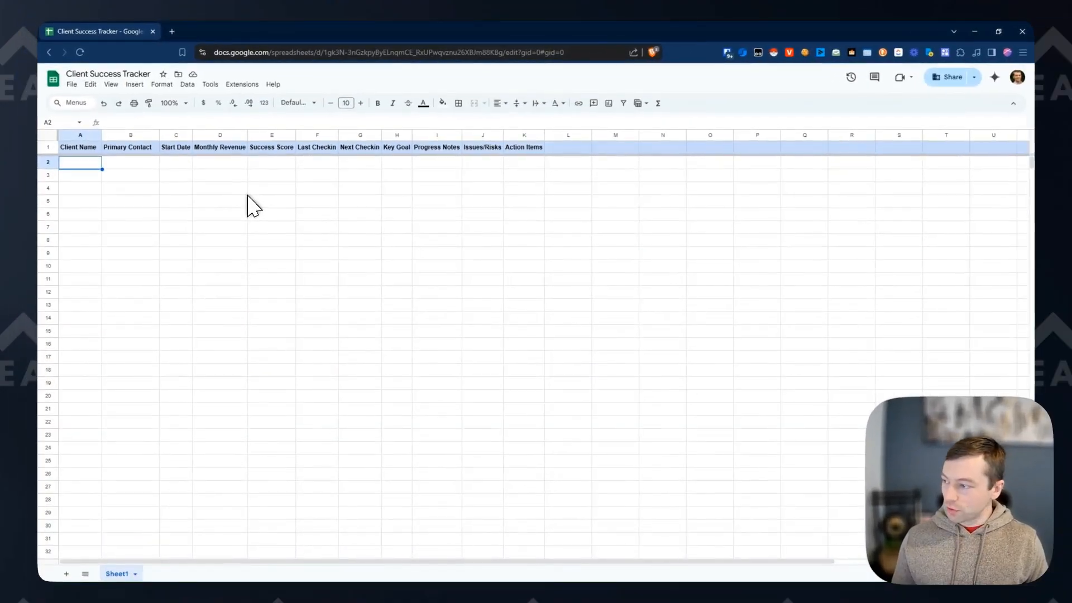
text(Google)
key(Tab)
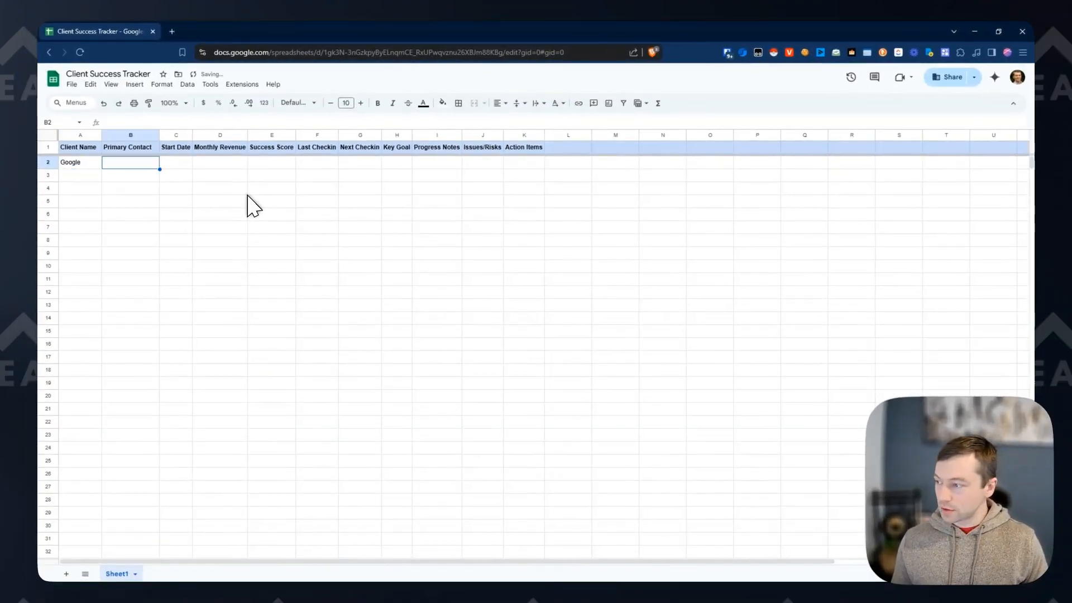
text(James Smith)
key(Tab)
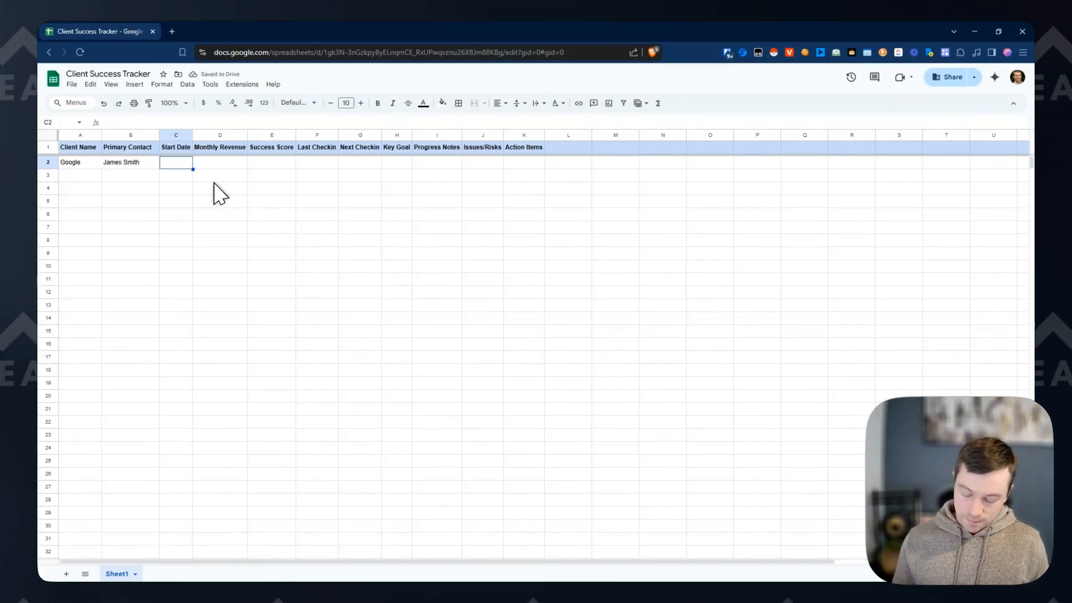
text(2/4/20)
key(Tab)
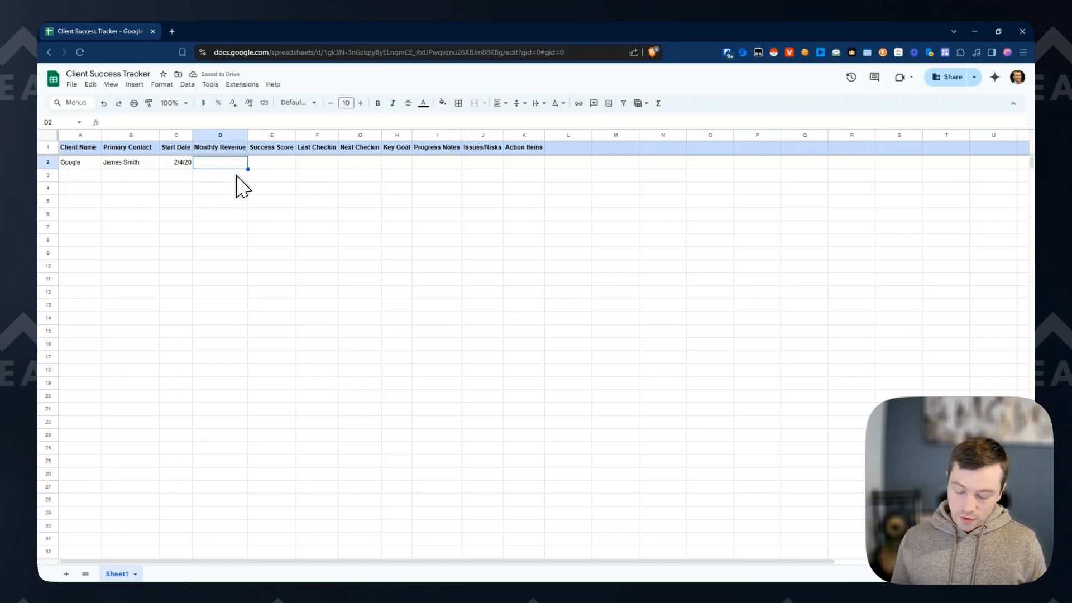
text($2500)
key(Tab)
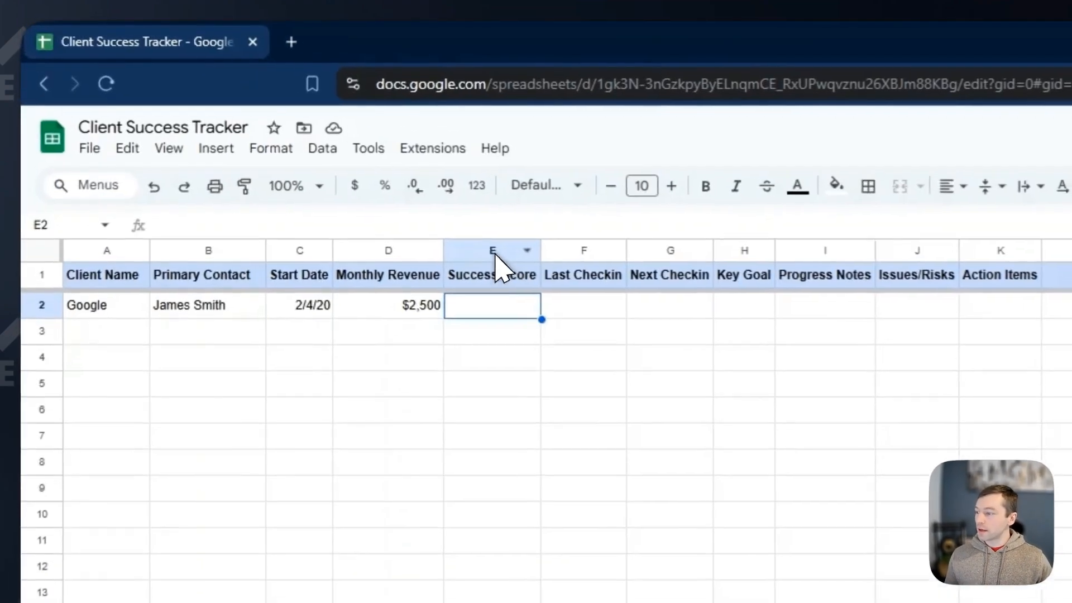
Add a dropdown data validation rule to the Success Score column below its header, range E2:E1000
click(274, 135)
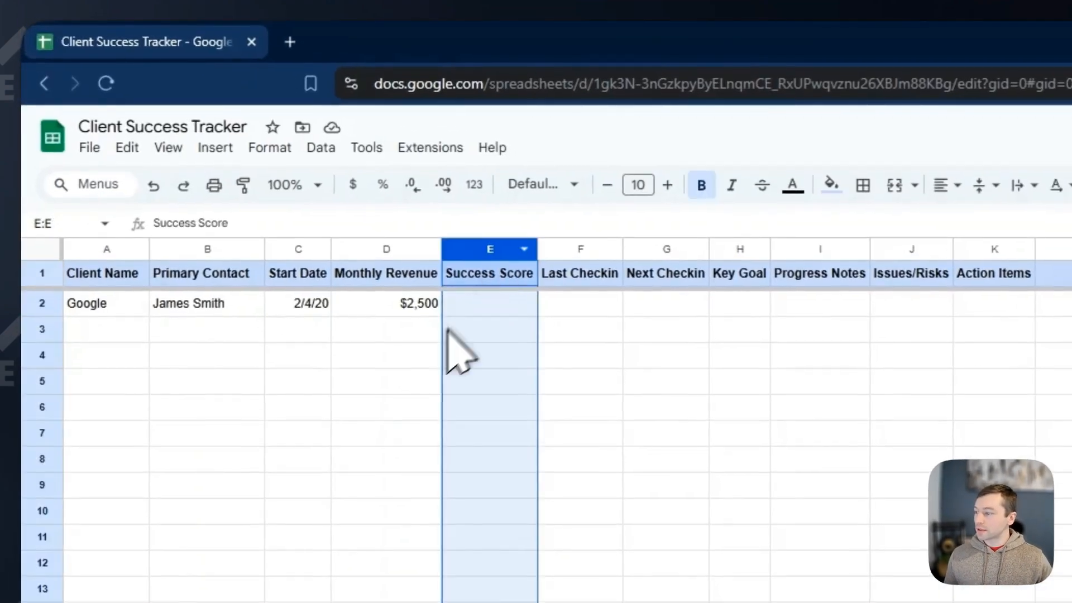
ctrl+click(501, 278)
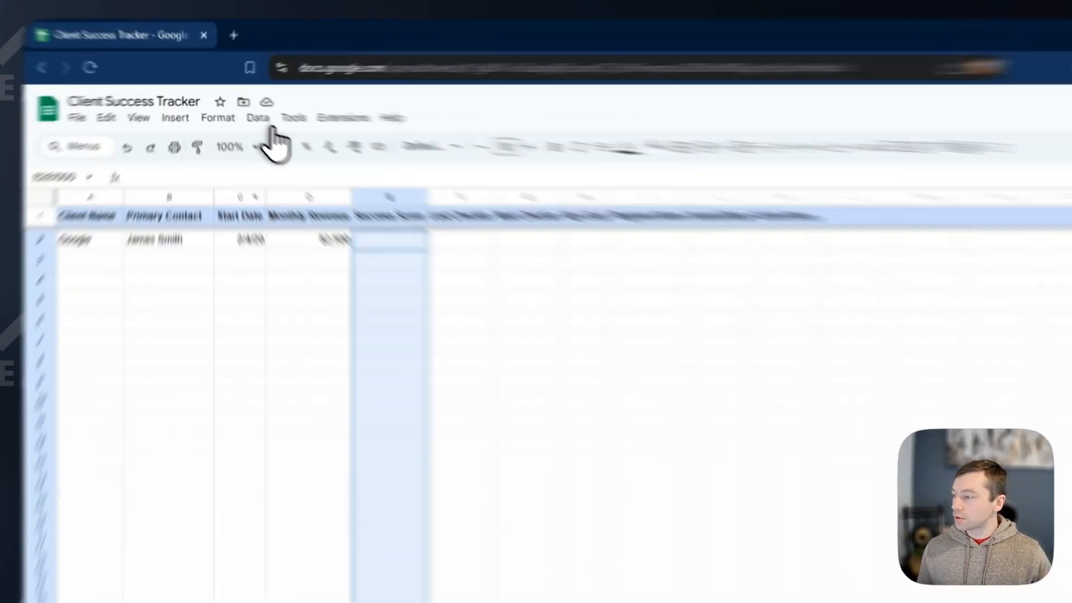
click(187, 83)
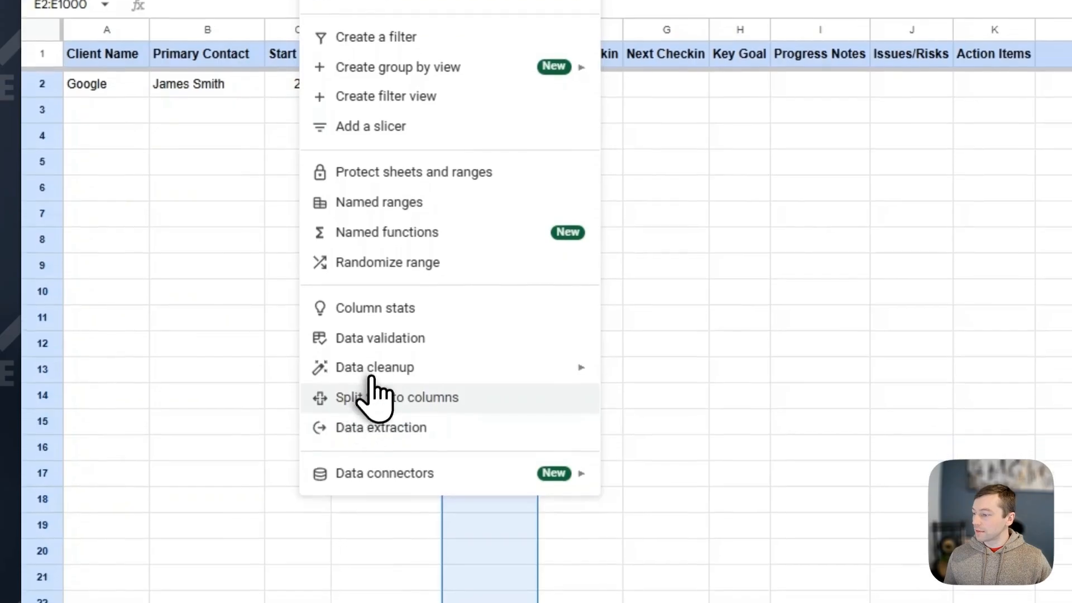
click(380, 337)
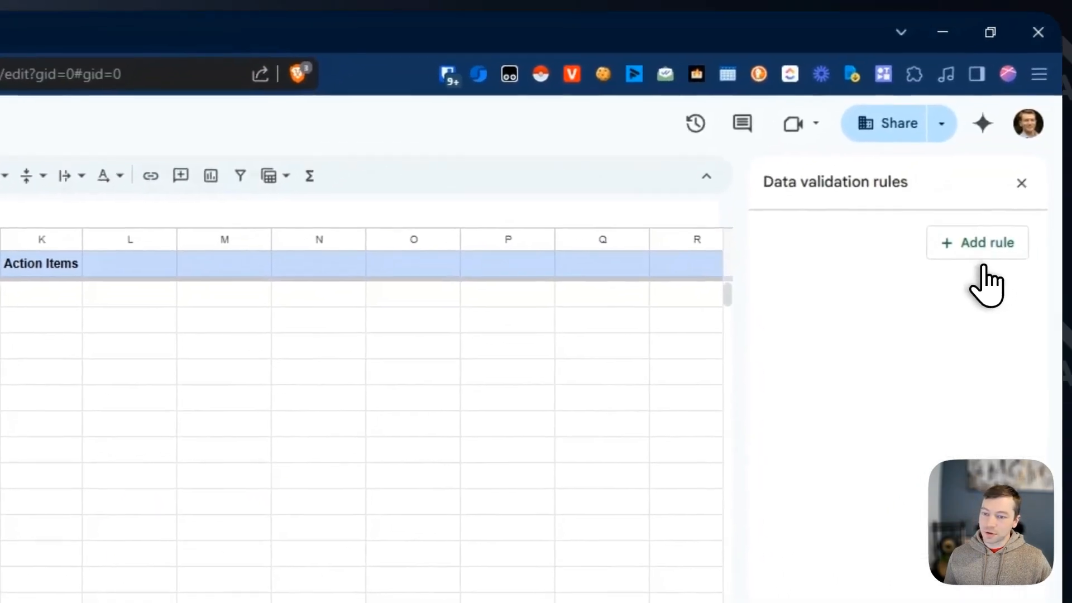
click(981, 248)
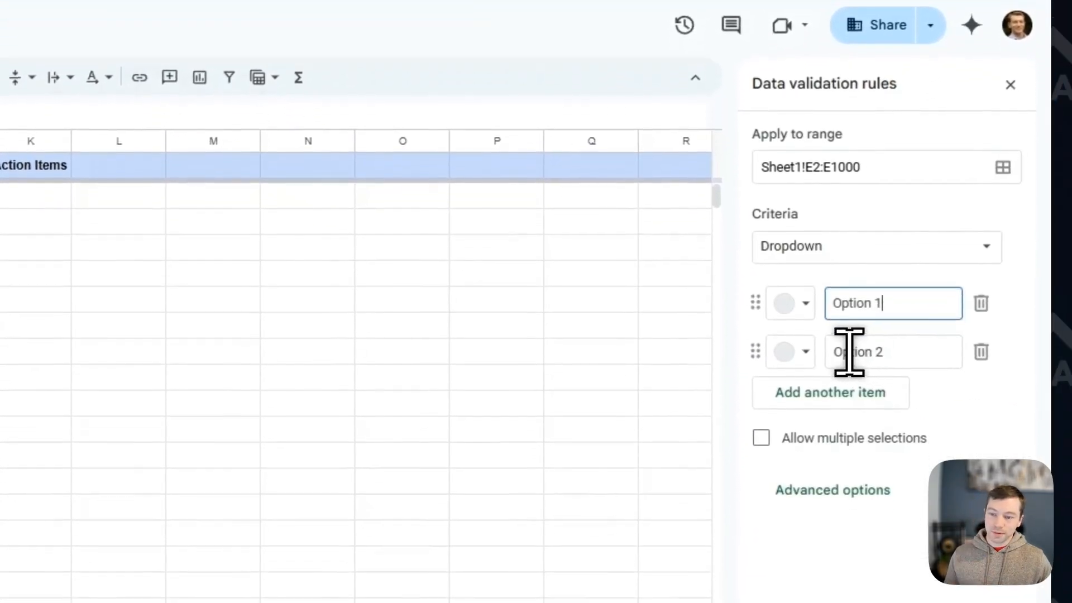
Define the dropdown options Green, Yellow and Red with matching colors, and save the validation rule
triple_click(877, 299)
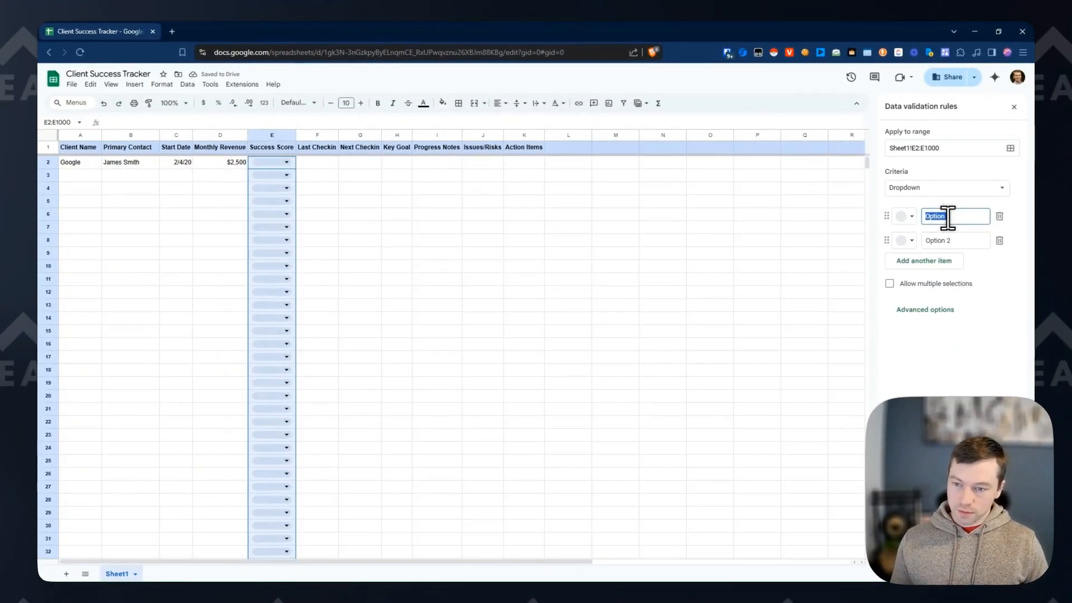
text(Green)
key(Return)
text(Yellow)
key(Return)
text(Red)
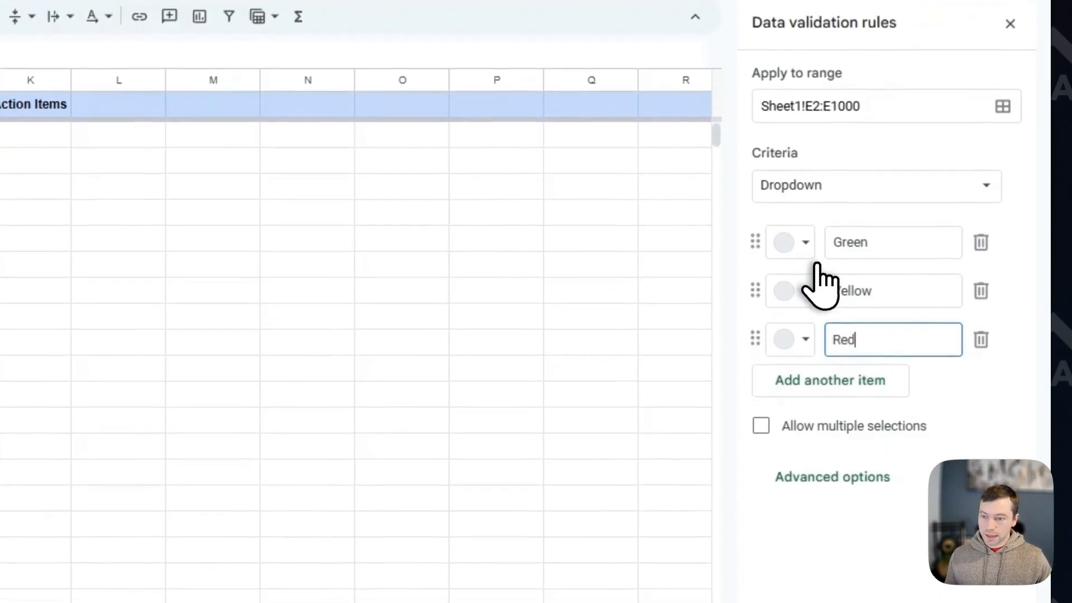
click(798, 235)
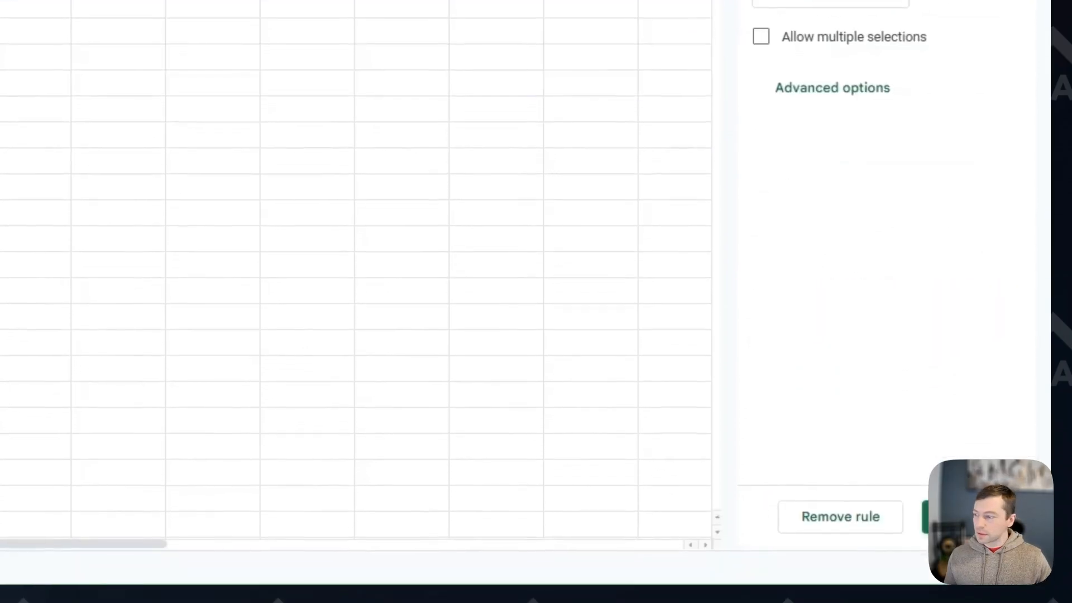
click(955, 516)
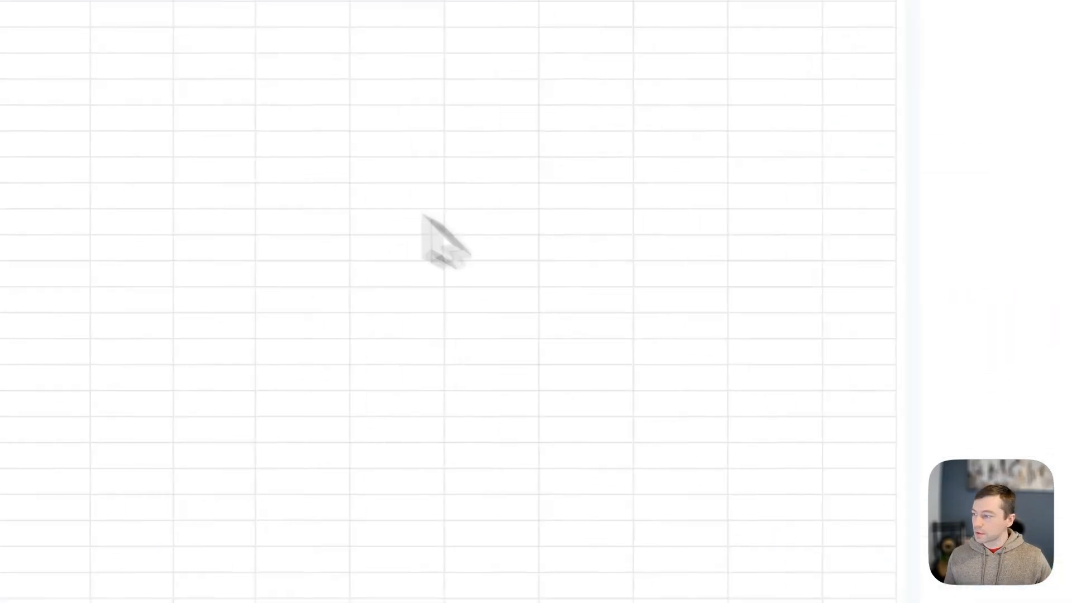
Try out the Yellow and Green options in the Google row's Success Score dropdown
click(316, 174)
click(314, 177)
click(279, 243)
click(525, 230)
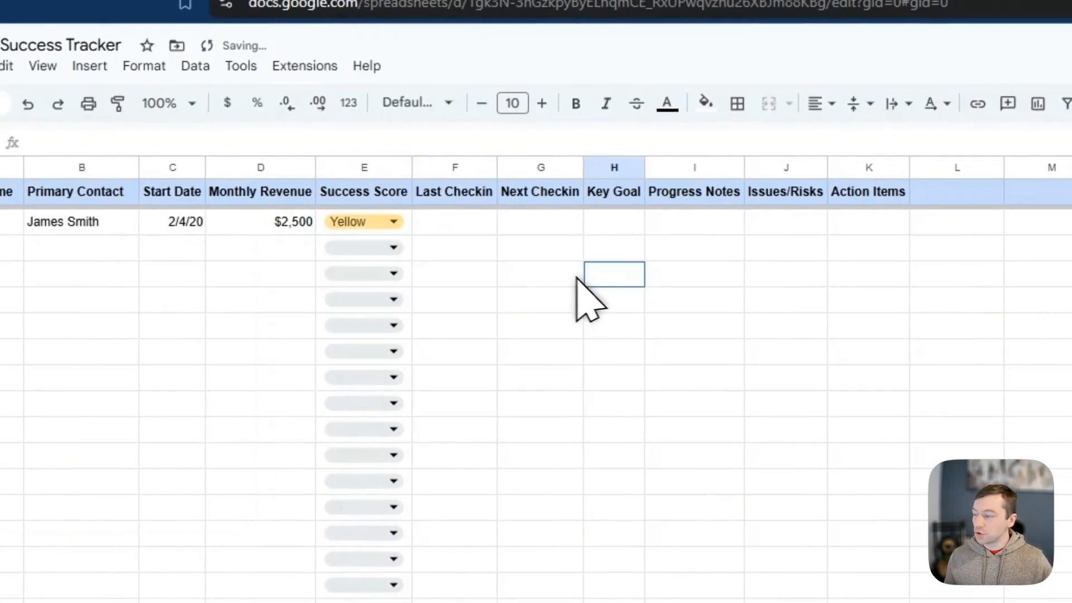
click(394, 222)
click(345, 248)
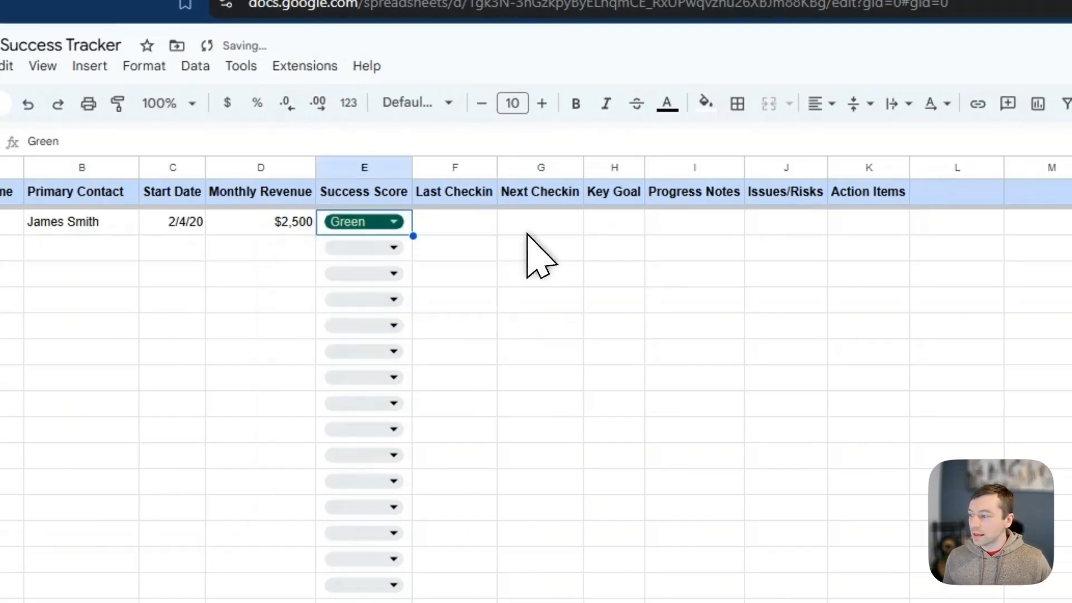
click(466, 225)
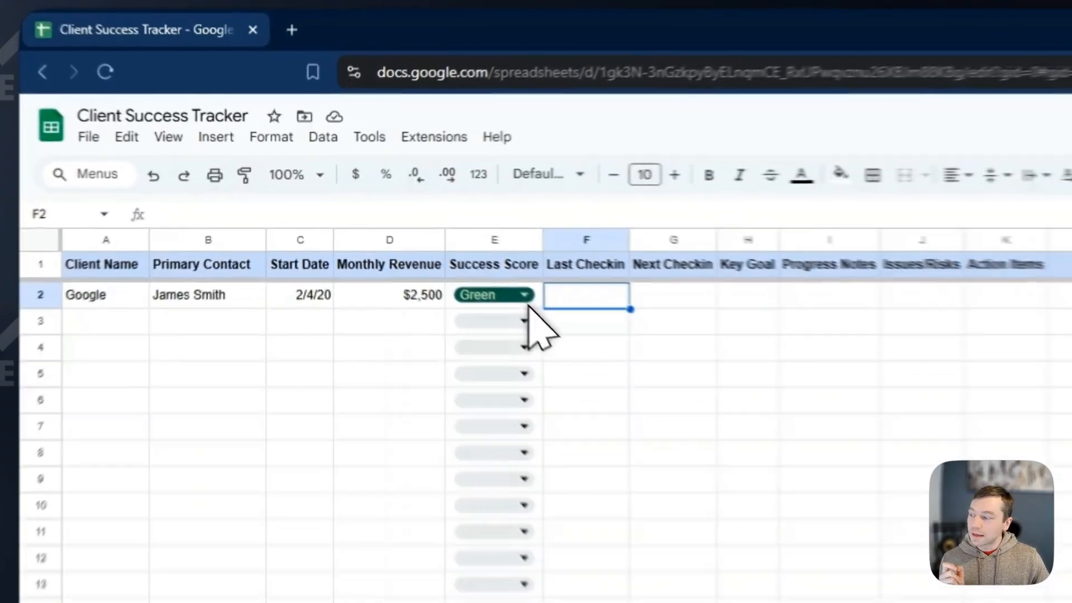
Set the Google row's Success Score to Yellow, its last check-in to 2/4/25 and its next check-in to 3/4/25
click(285, 163)
click(624, 350)
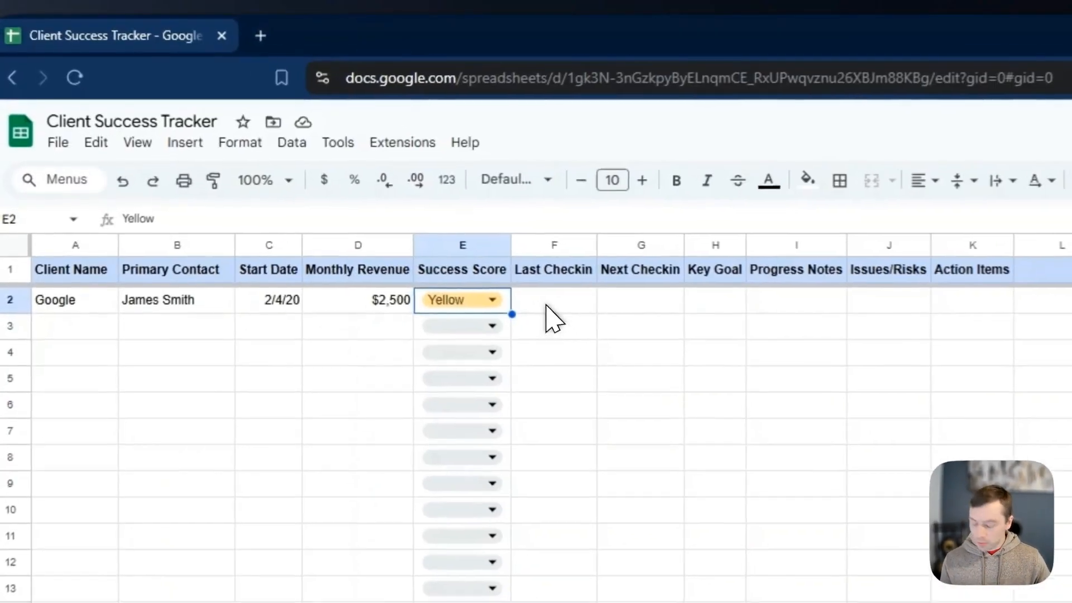
click(317, 164)
text(2/4/25)
key(Tab)
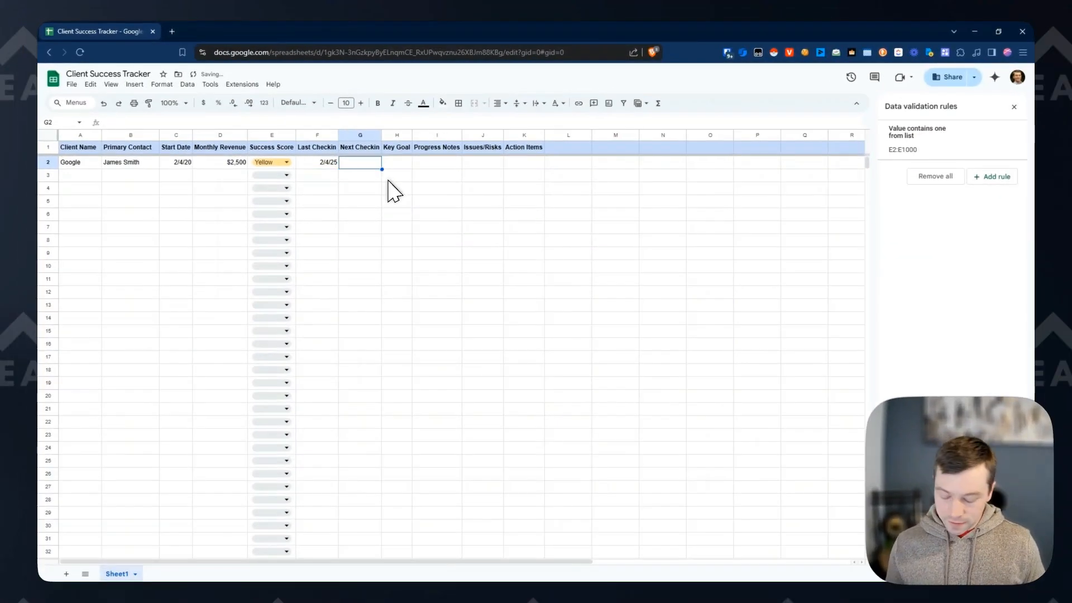
text(3/4/25)
key(Tab)
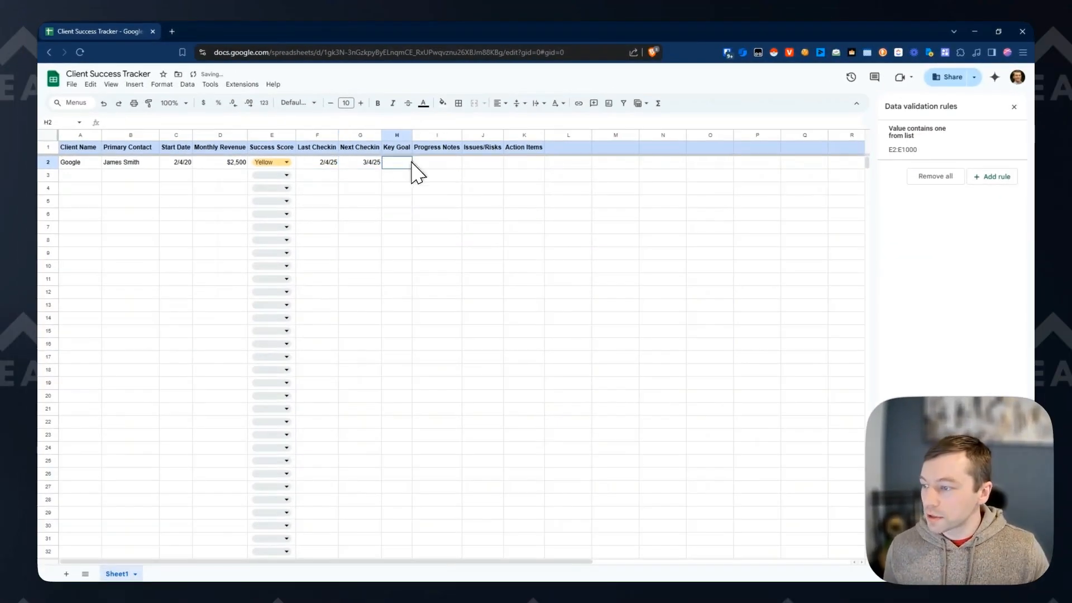
Widen the Key Goal column to roughly twice its width
drag(413, 139, 438, 139)
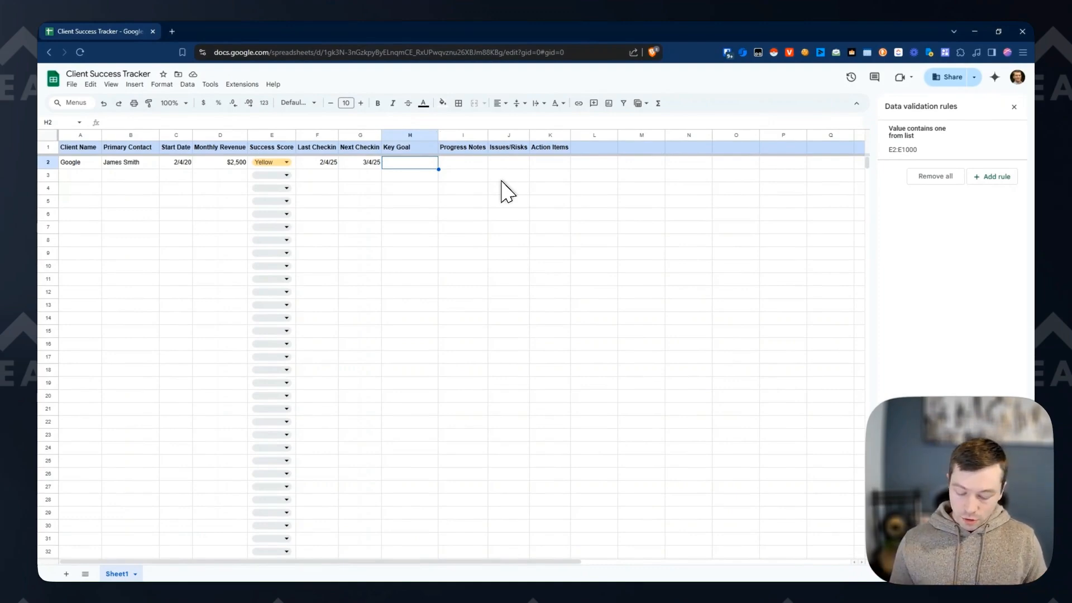
Enter the key goals "- Expand to 2 new locations" and "- Grow revenue to $2M" on separate lines in the Google row
text(- Expand to 2 ne)
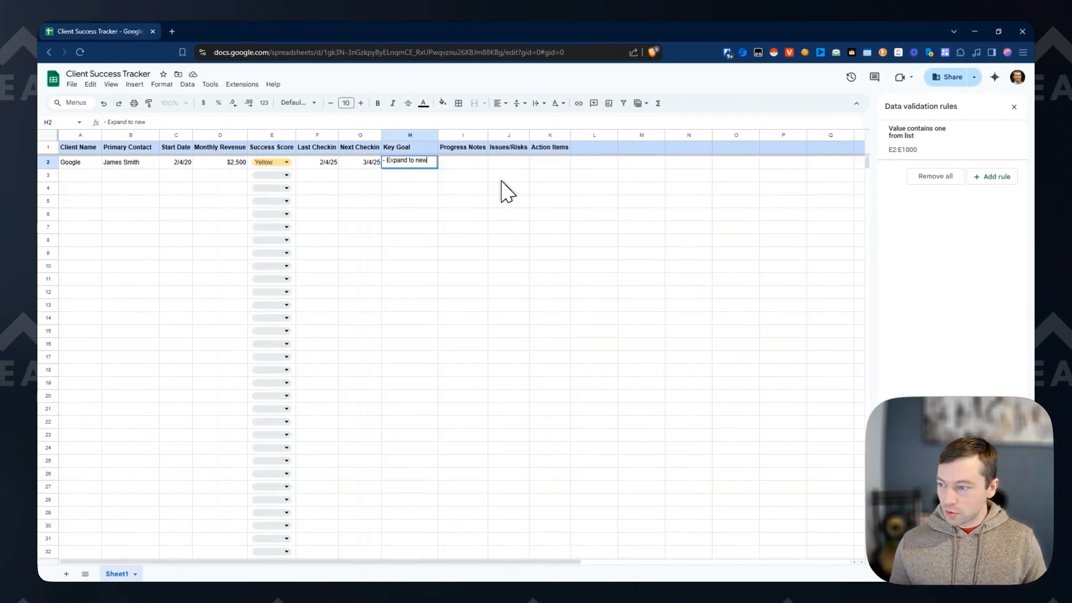
text(w locations)
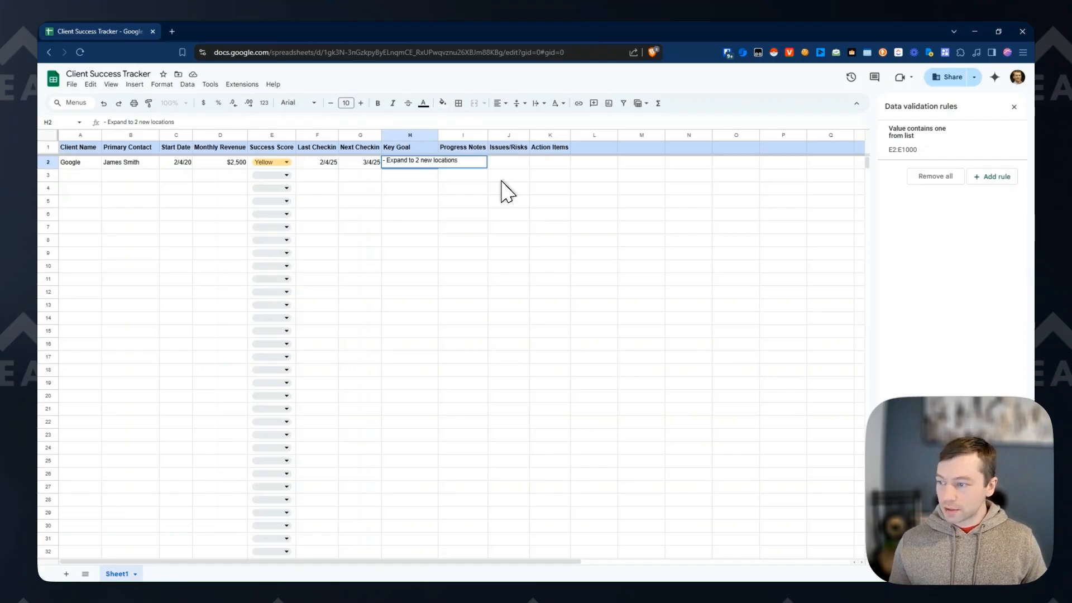
key(ctrl+Return)
text(- Grow )
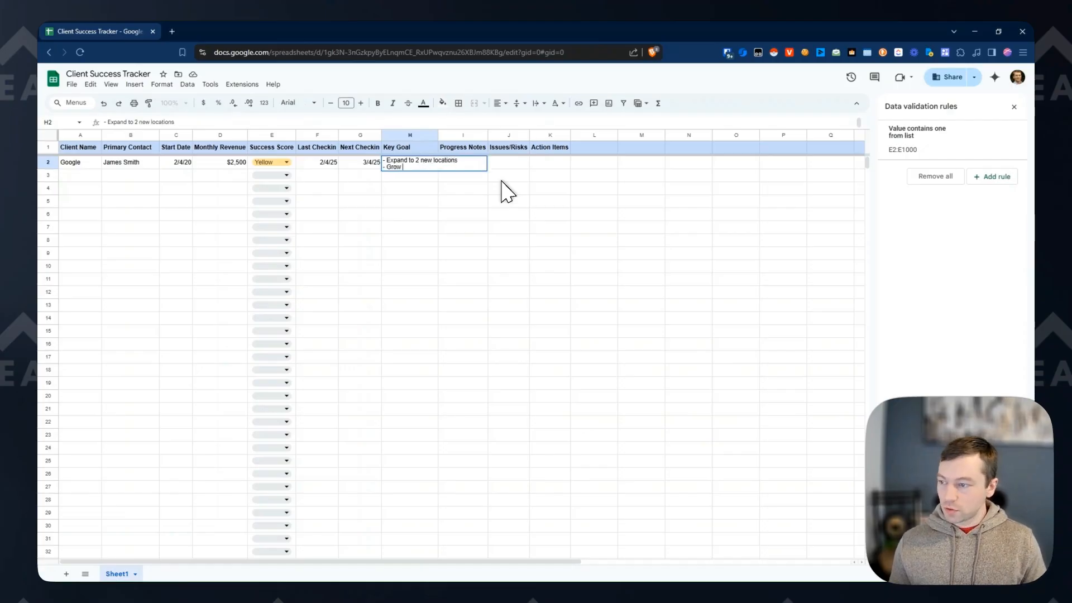
text(revenue to $2M)
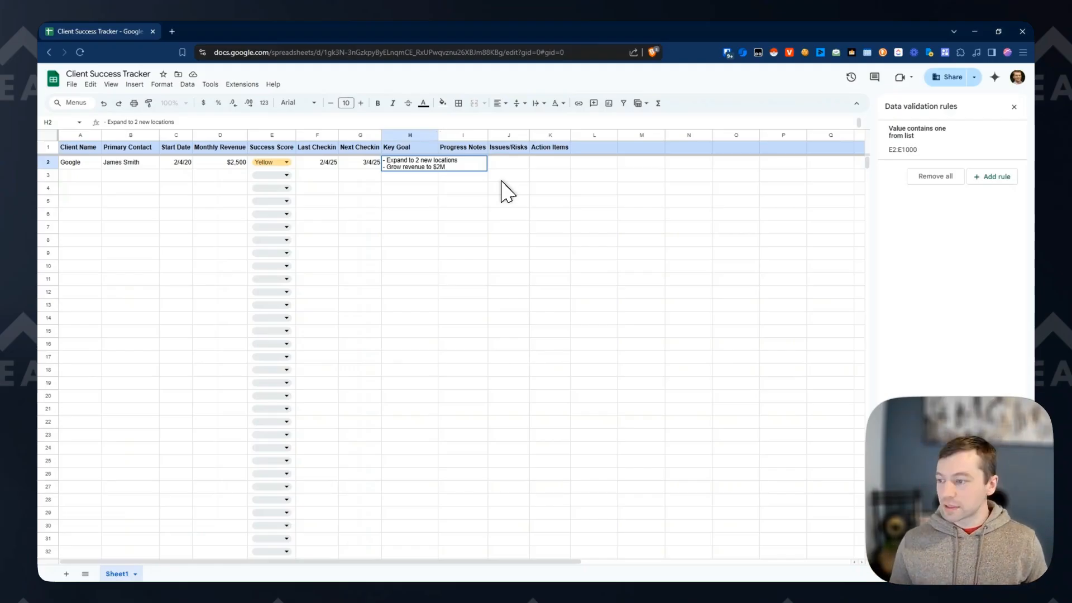
Add a "CG:" section with "- Raise KW ranking for MK to 5+ within 6 months" to the Google row's Key Goal and review the cell
key(ctrl+Return)
text(CG:)
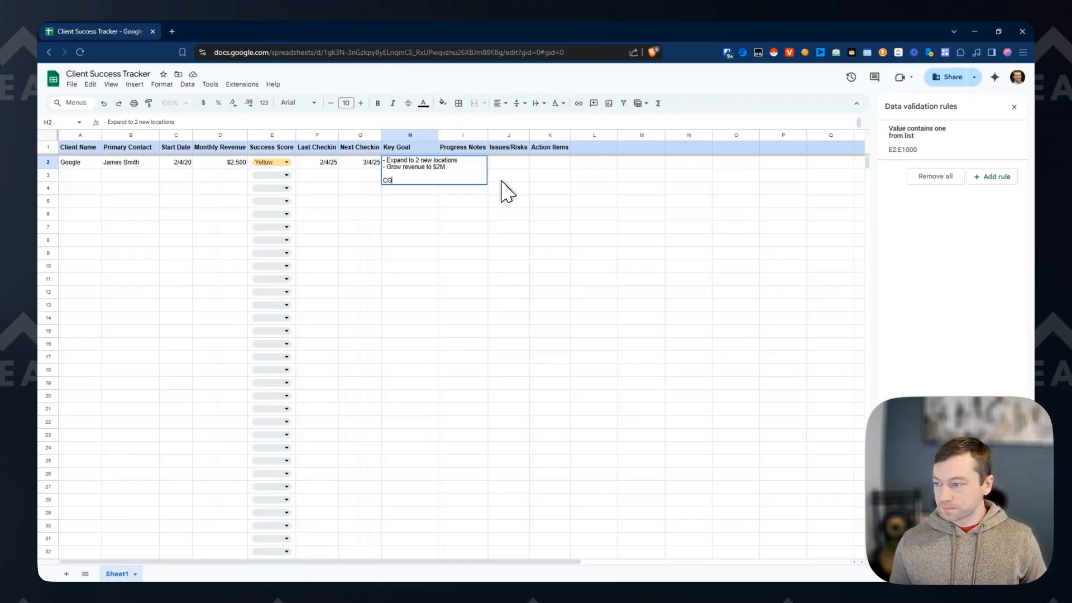
key(ctrl+Return)
text(-)
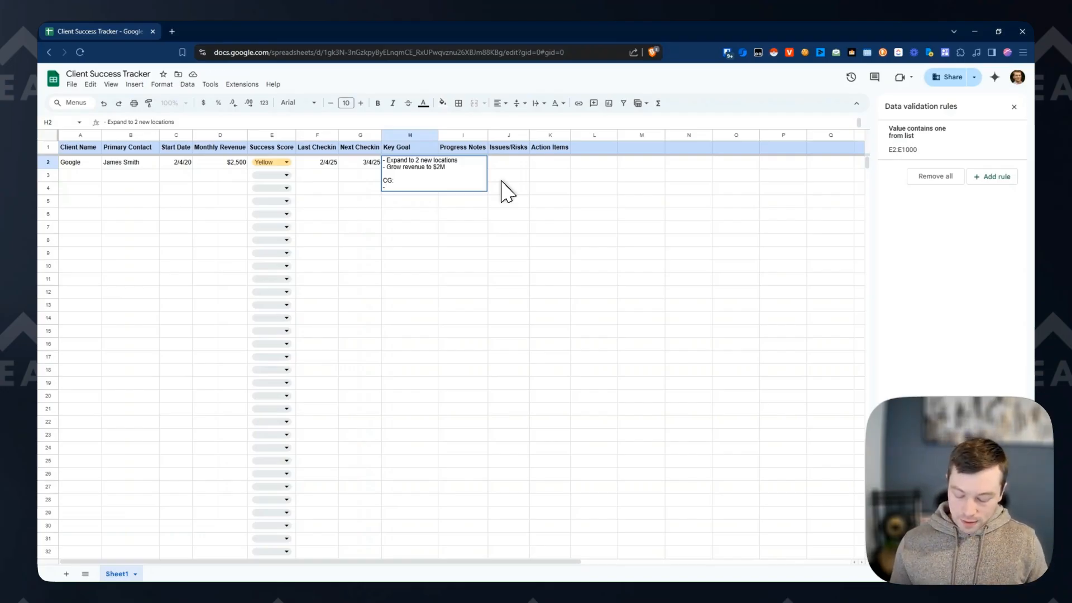
text(Raise )
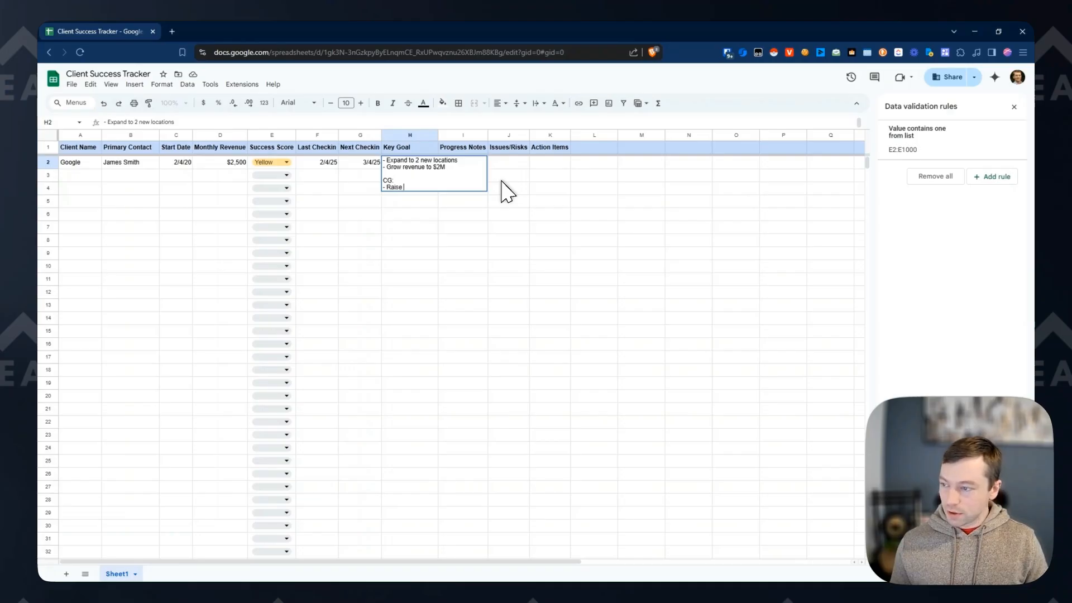
text(KW ranking for MK)
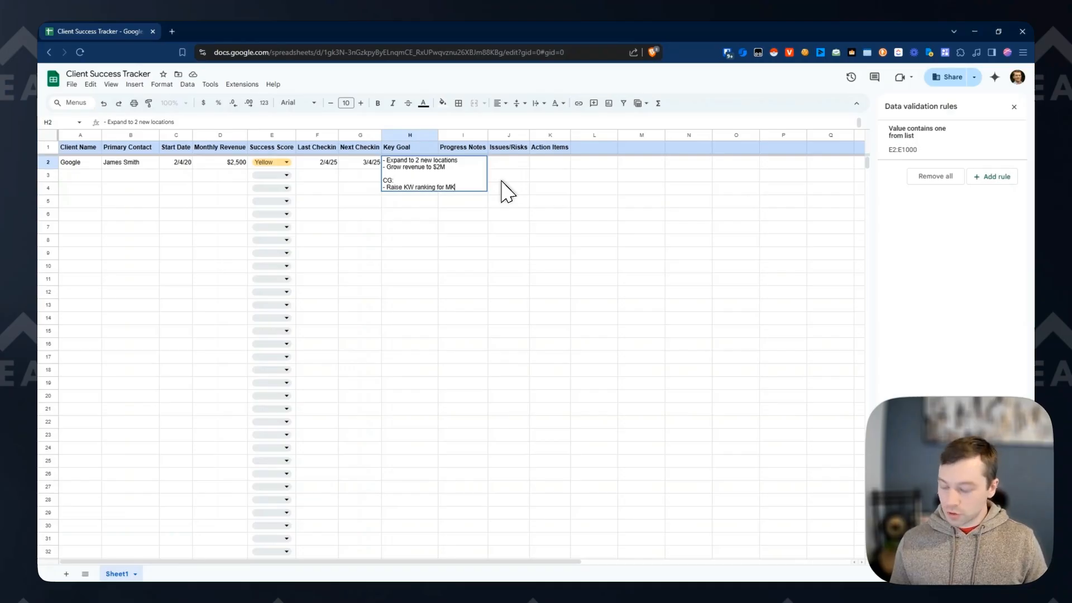
text( to #1)
key(Return)
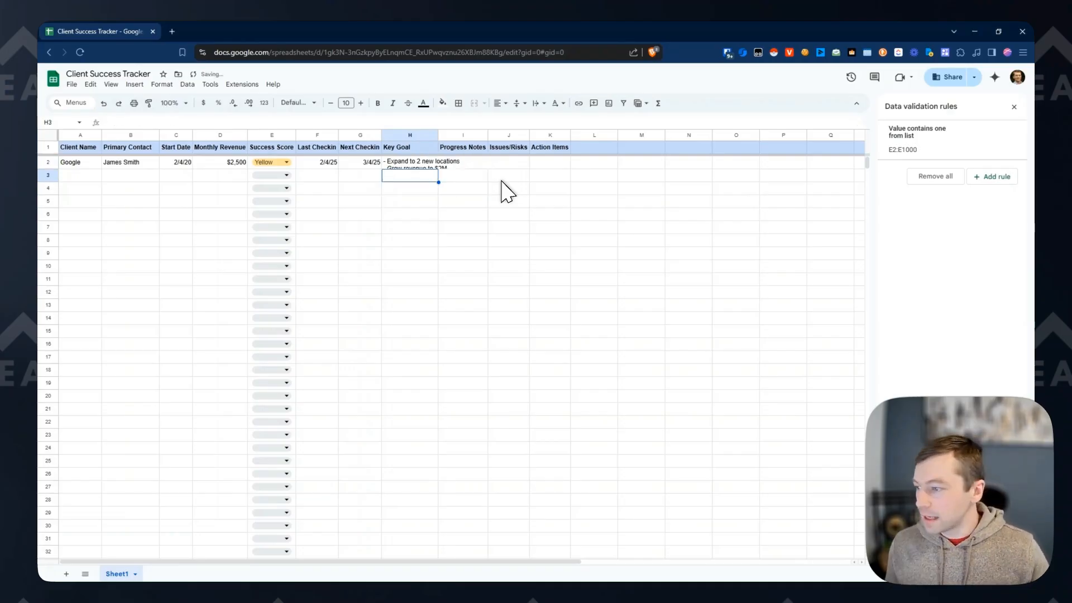
click(368, 164)
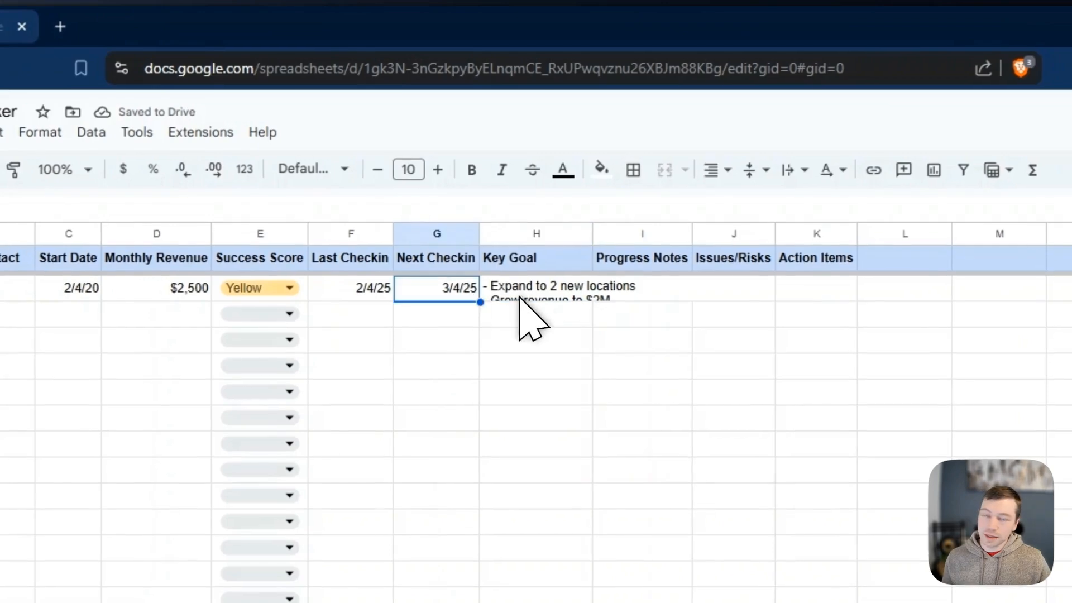
click(413, 166)
double_click(545, 299)
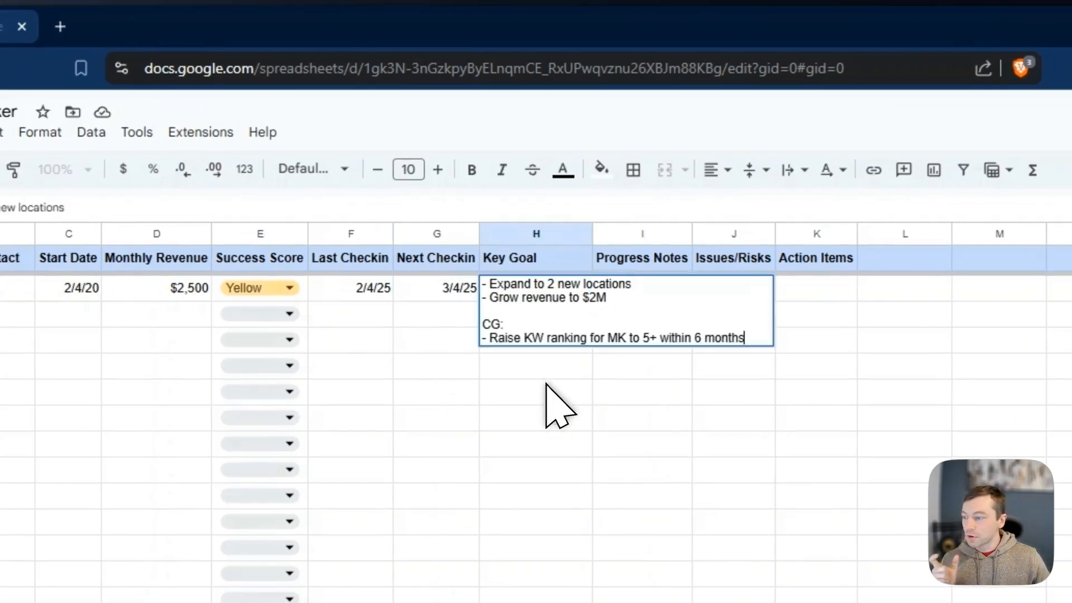
Enter the progress note "2/6/25: Client achieved major success in thing" for the Google row
key(Tab)
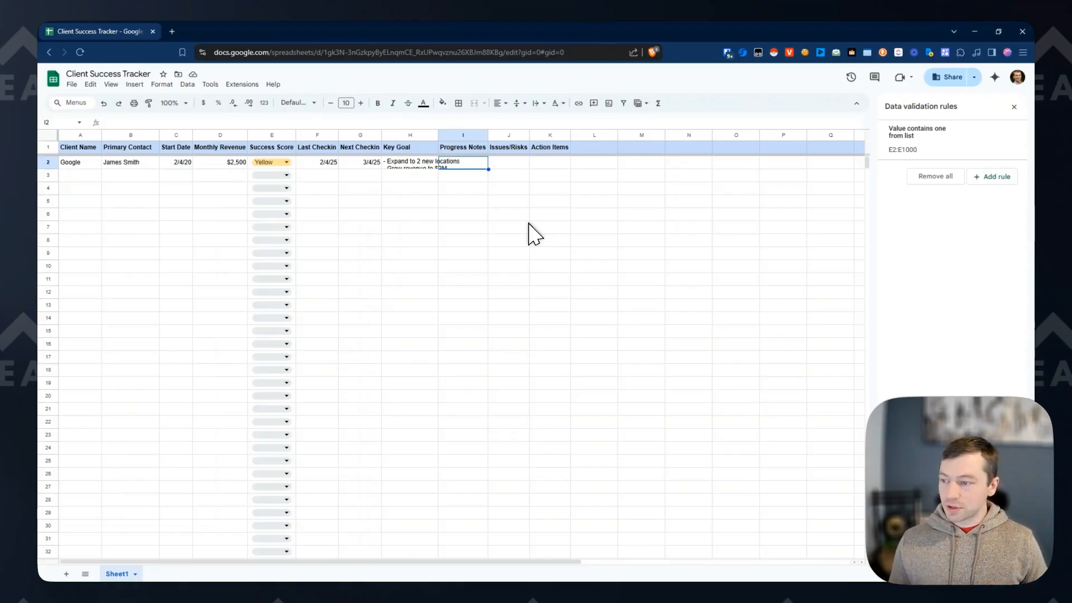
text(-)
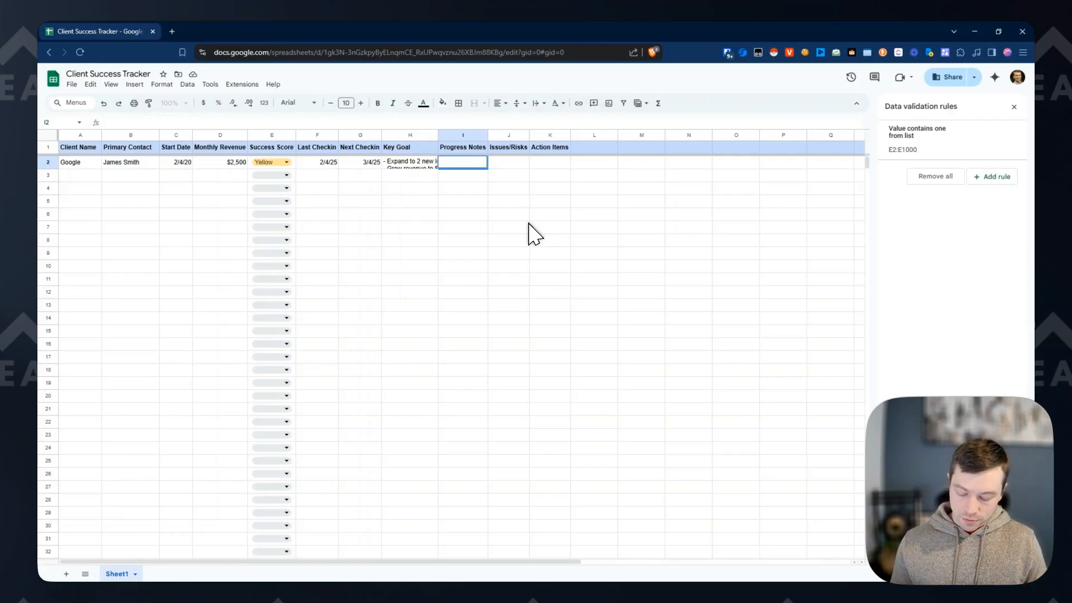
text(2/6)
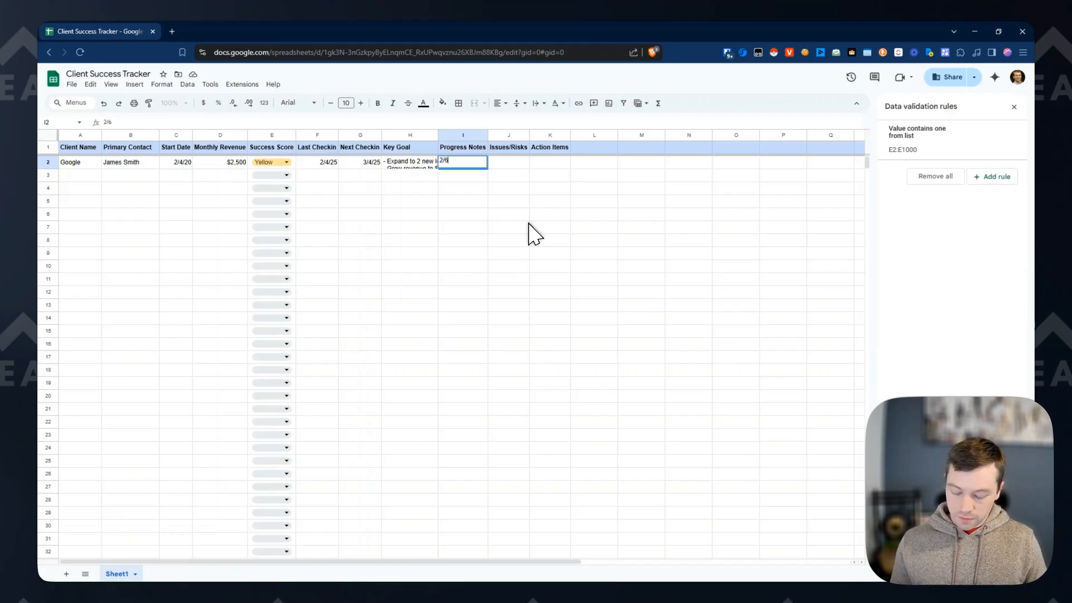
text(/25: Client )
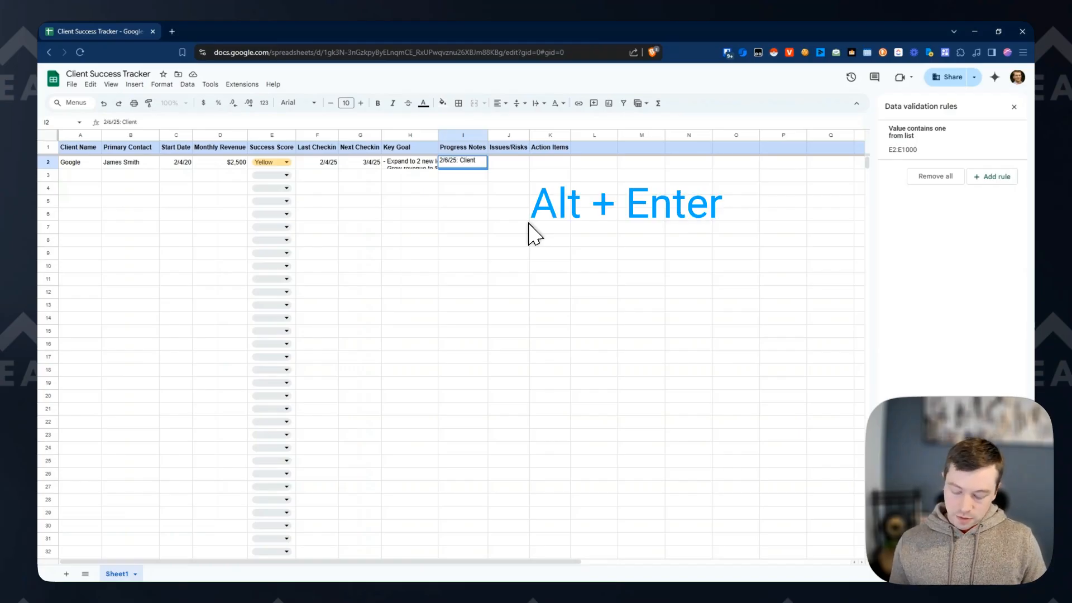
text(achieved ma)
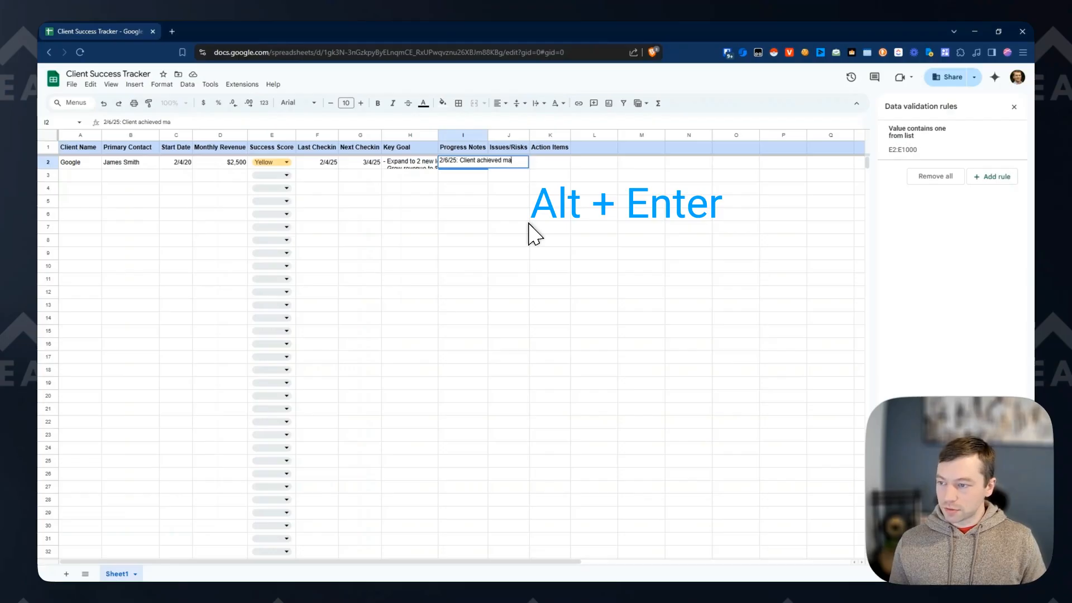
text(jor success in thing)
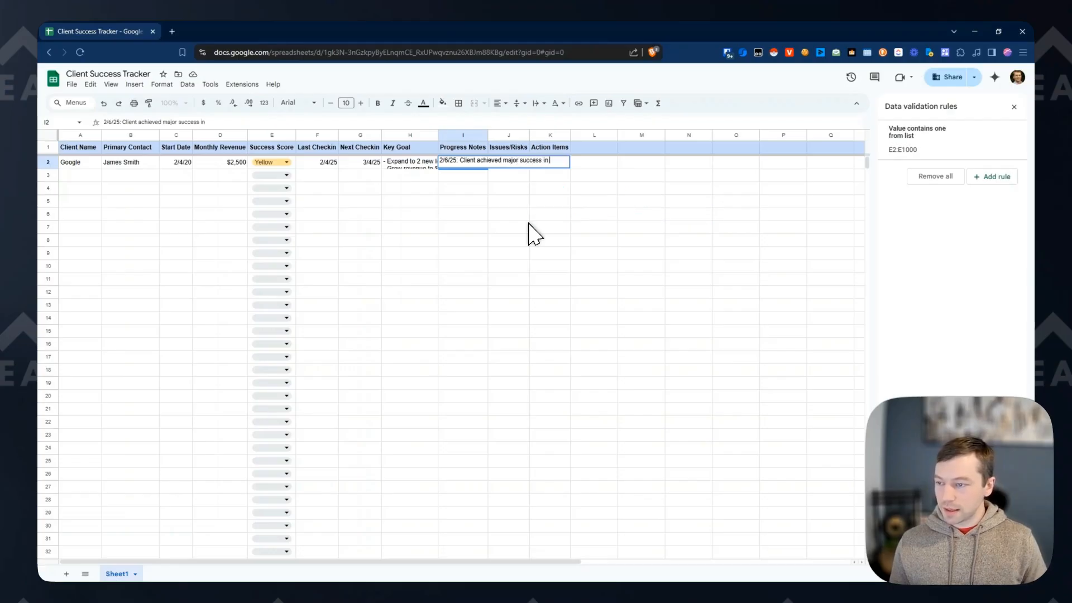
key(Return)
Record "- Client got COVID and shut down the store -- potentially this could hurt us" as the Google row's issue or risk
click(522, 163)
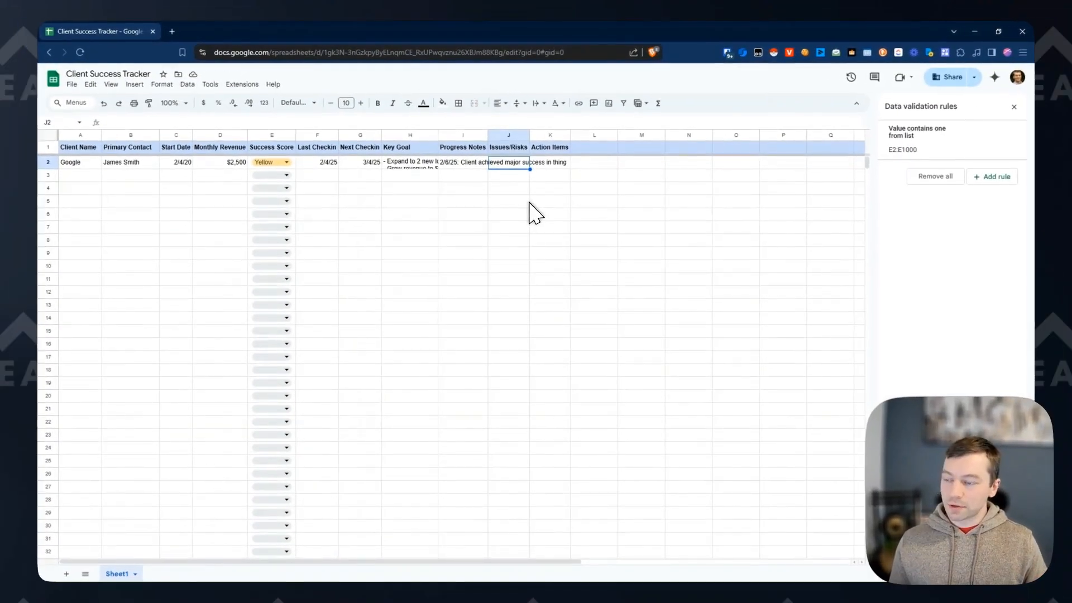
text(-)
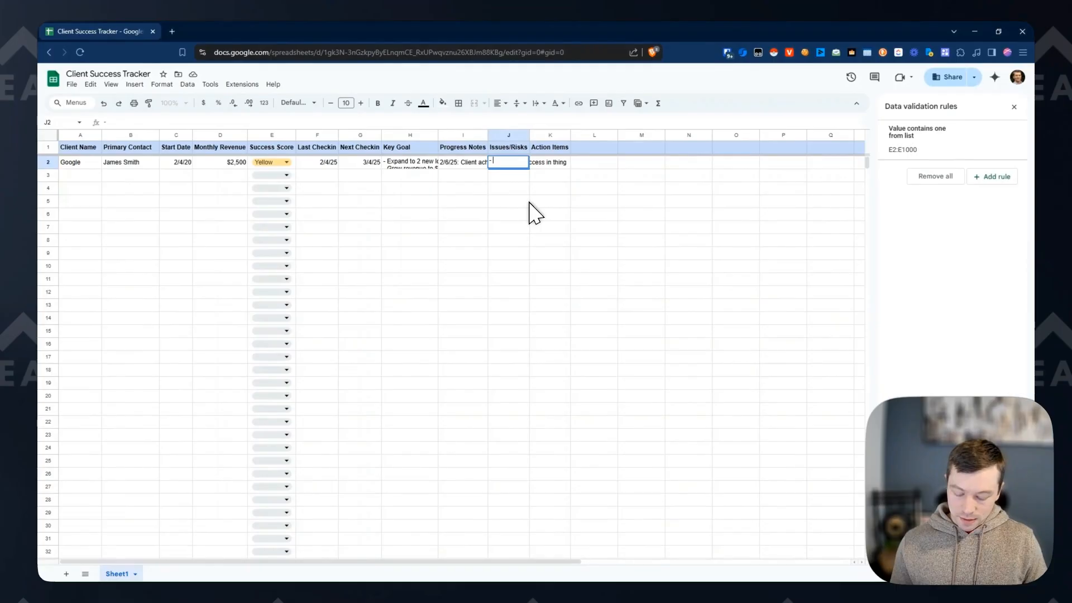
text( Client)
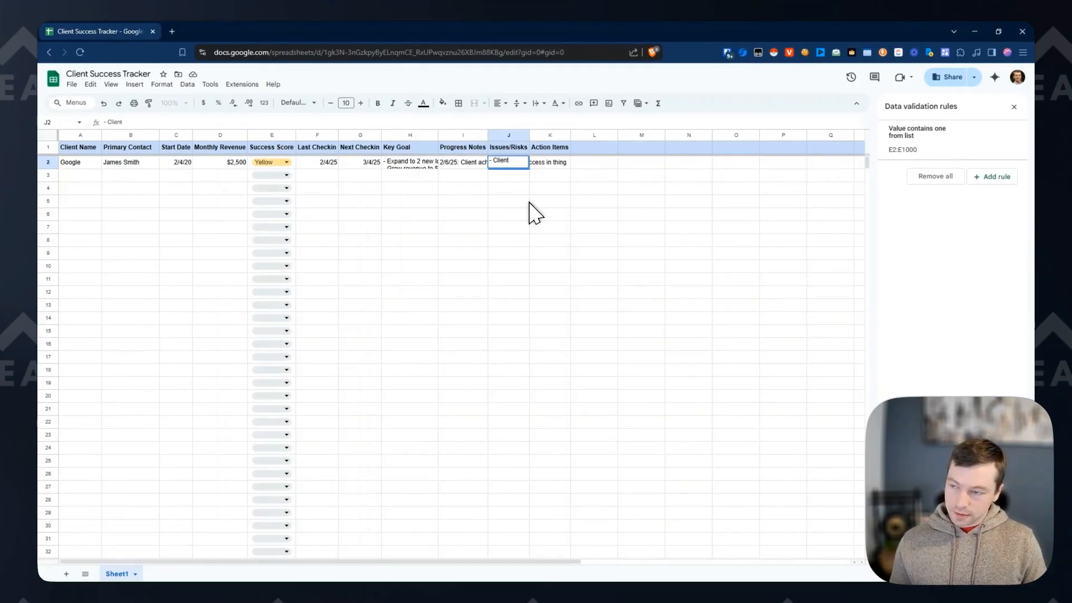
text( got COVID )
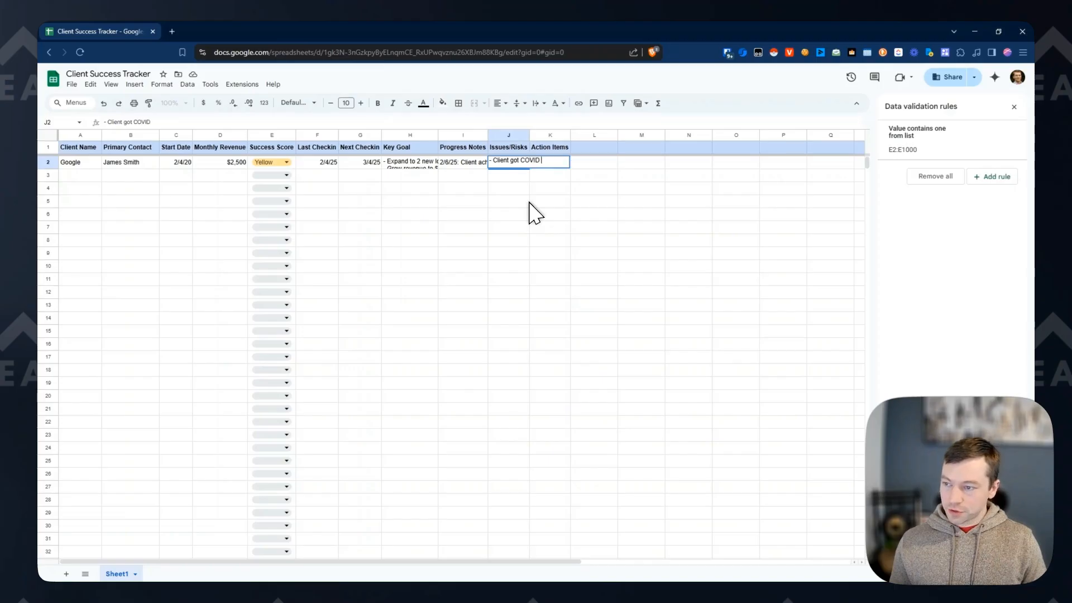
text(and shut down the store -- potentially this could hurt us)
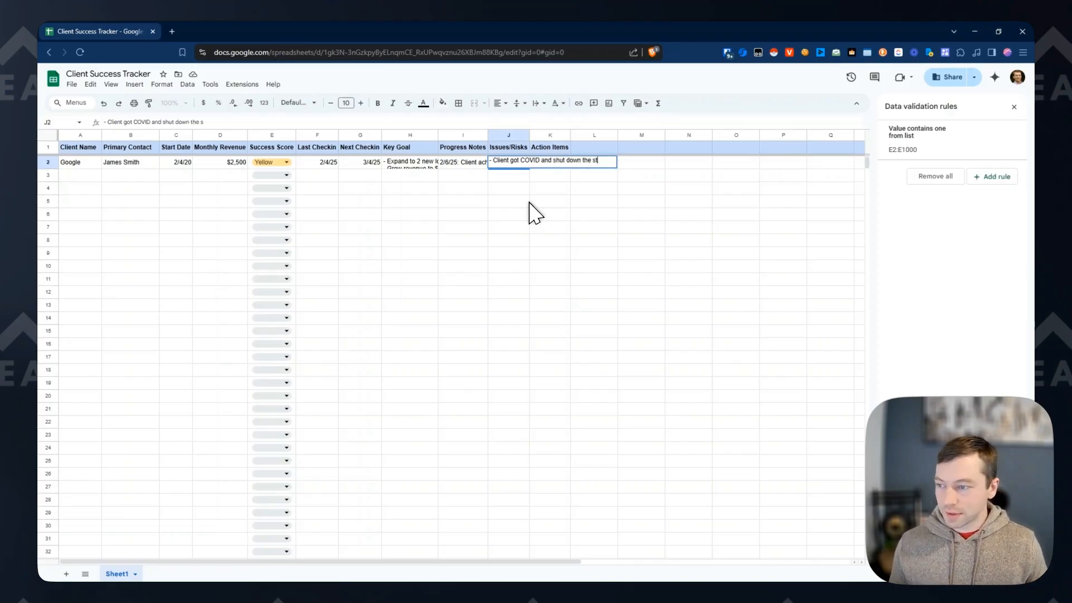
key(Return)
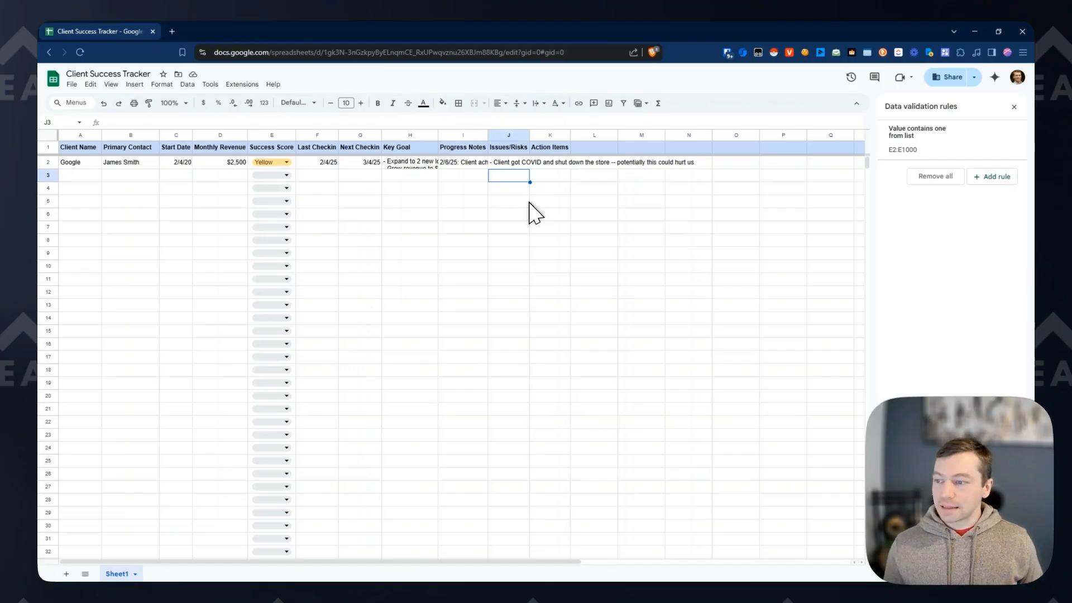
Fill in the Google row's Action Items with "2/4/25:" followed by "- Living breathing cell" on a new line
key(Up)
key(Right)
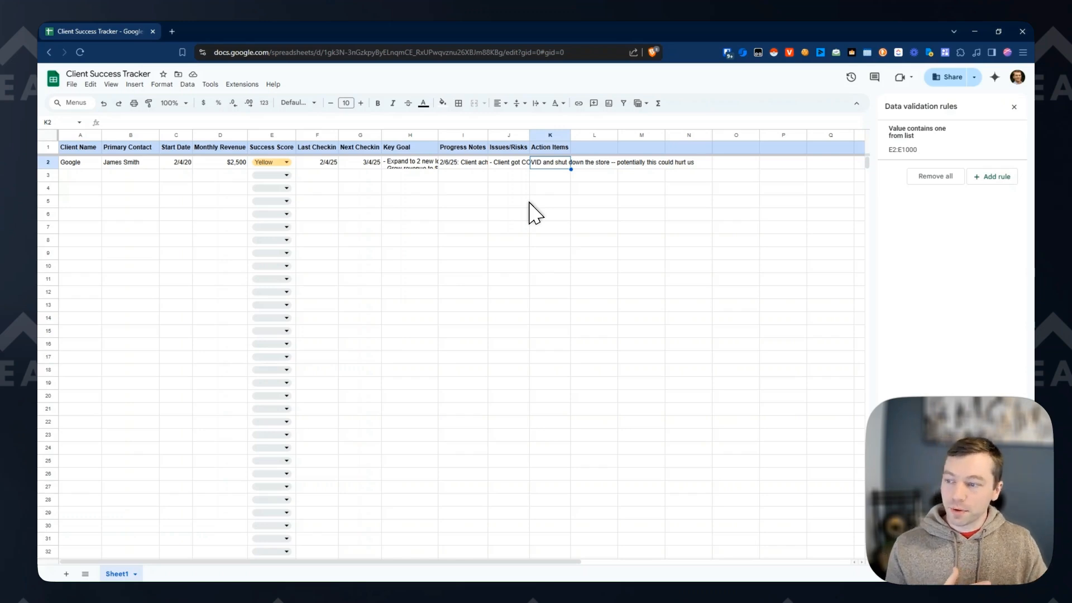
text(-)
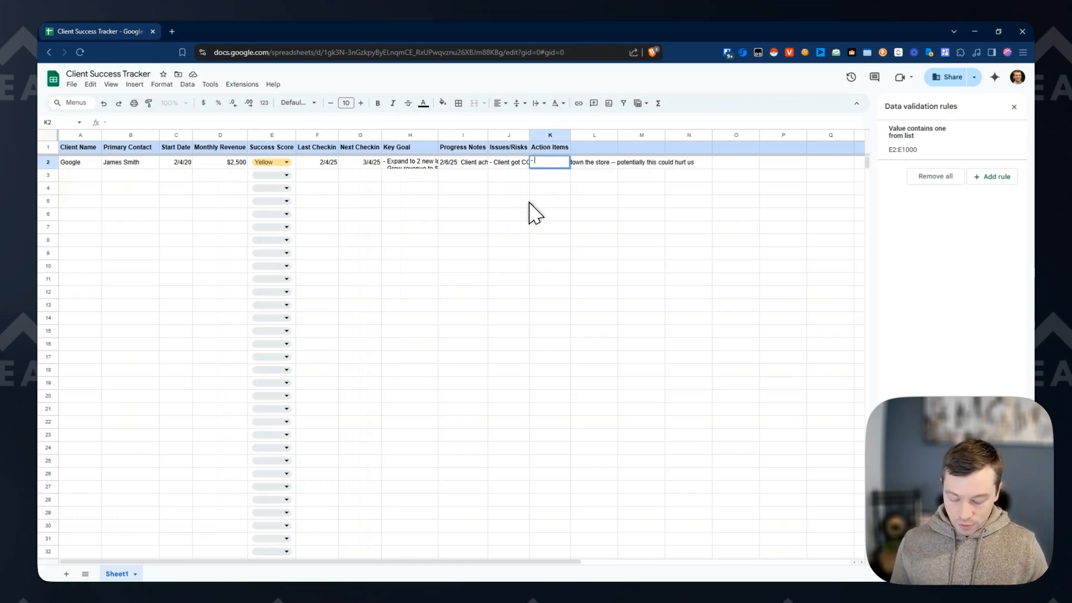
text( Living breathing cell)
key(Return)
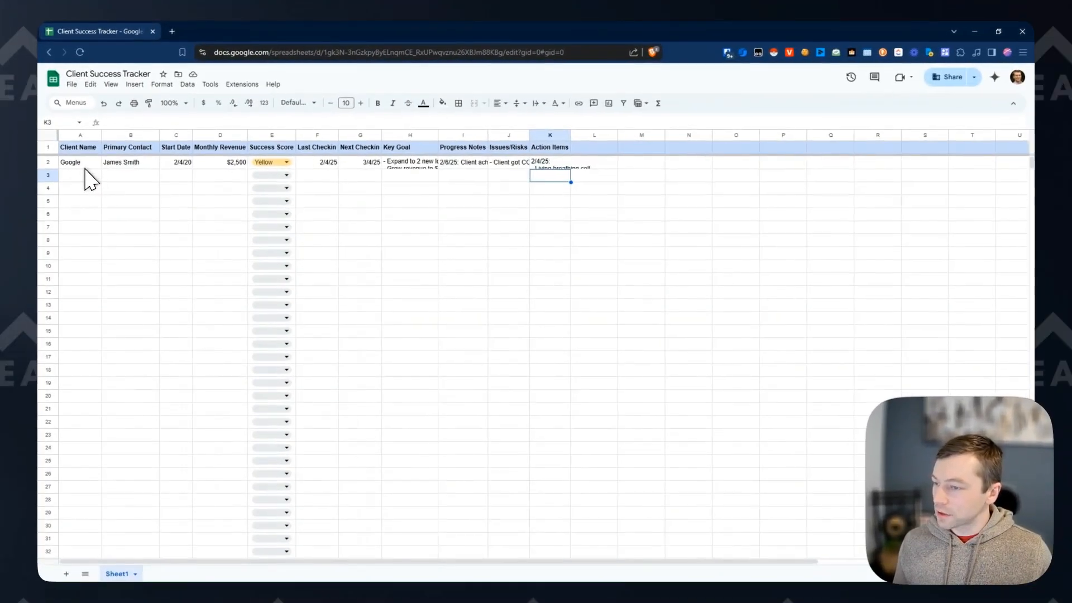
drag(84, 168, 533, 168)
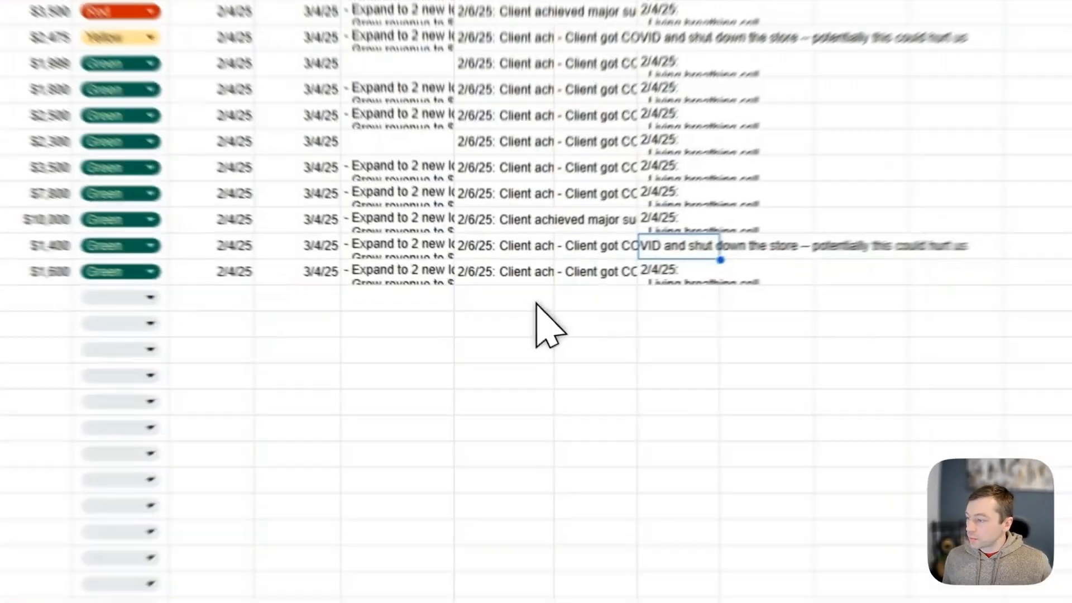
click(536, 305)
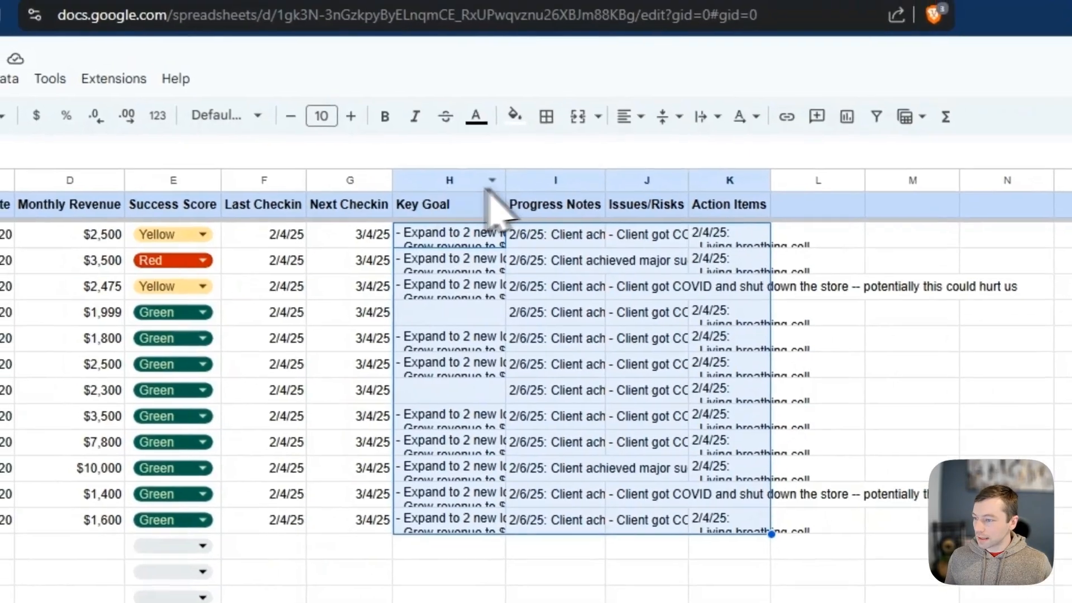
Add a conditional formatting rule to the Key Goal through Action Items columns (H1:K1000) that fills empty cells light red
click(416, 135)
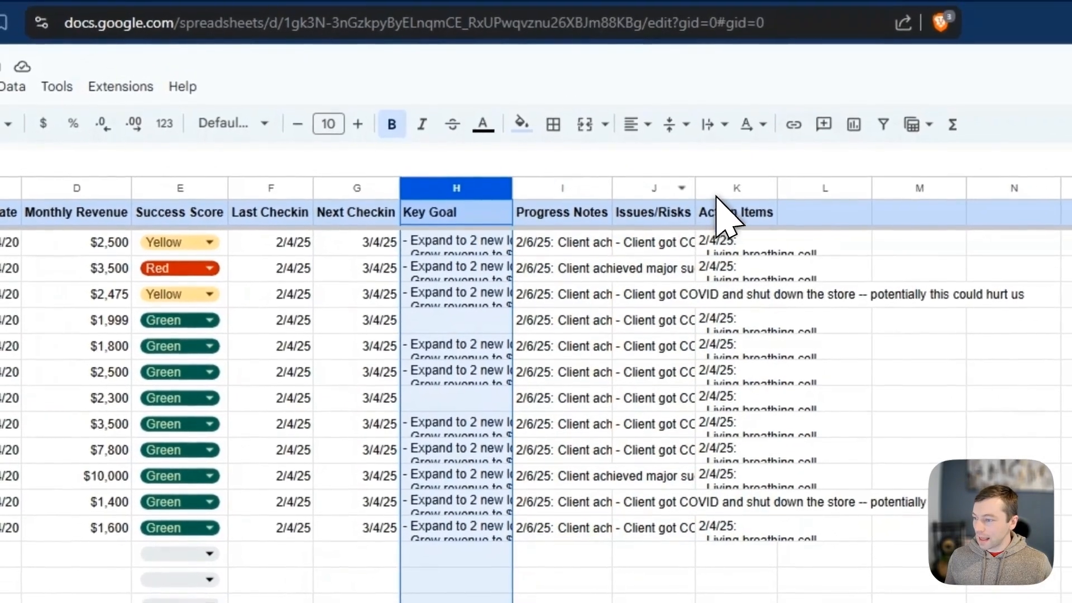
shift+click(550, 135)
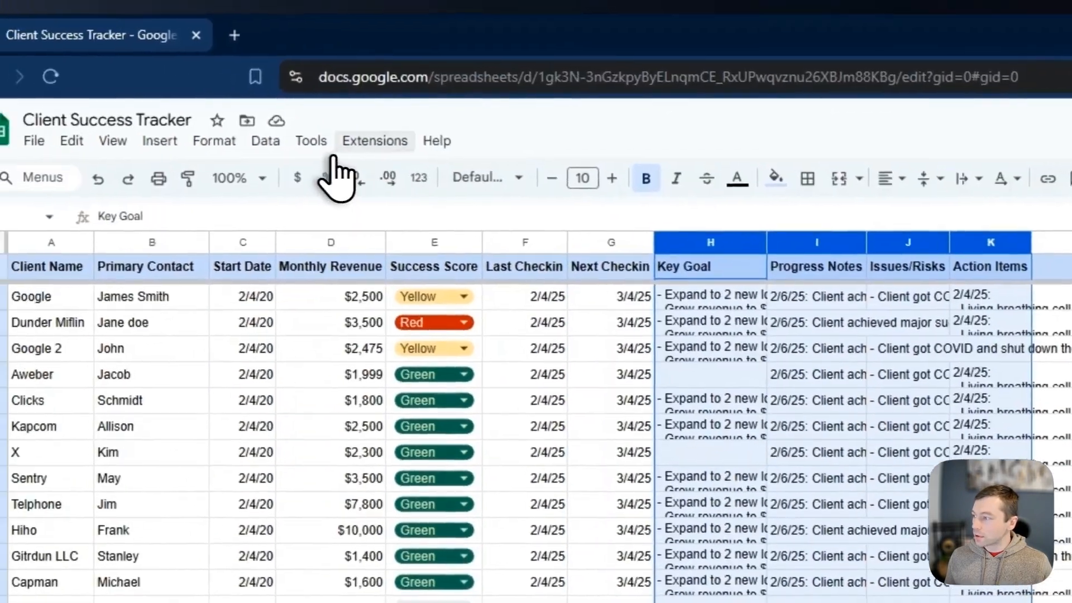
click(316, 146)
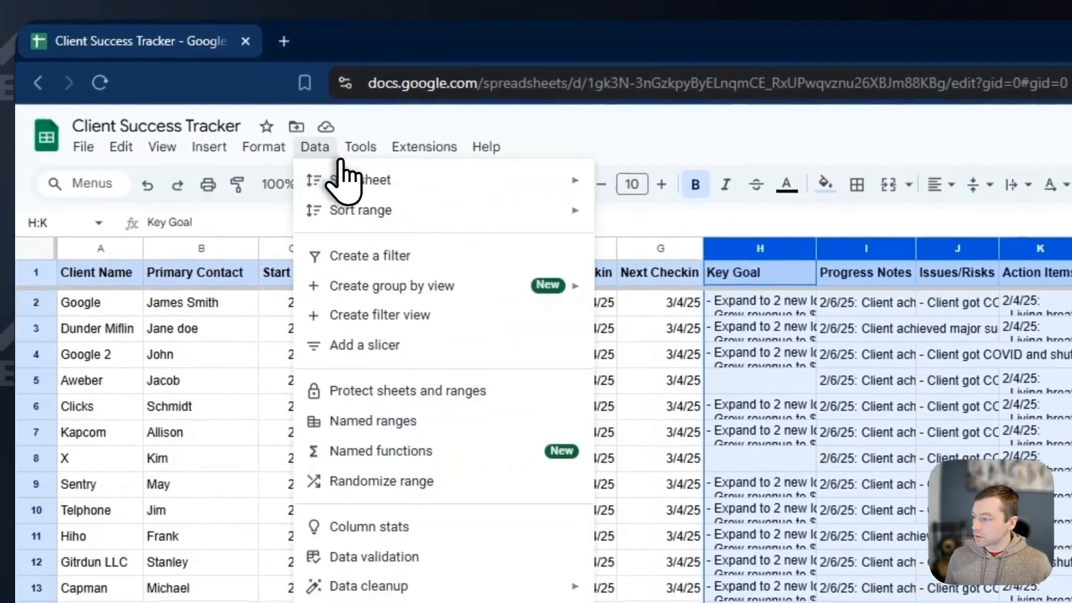
mouse_move(266, 146)
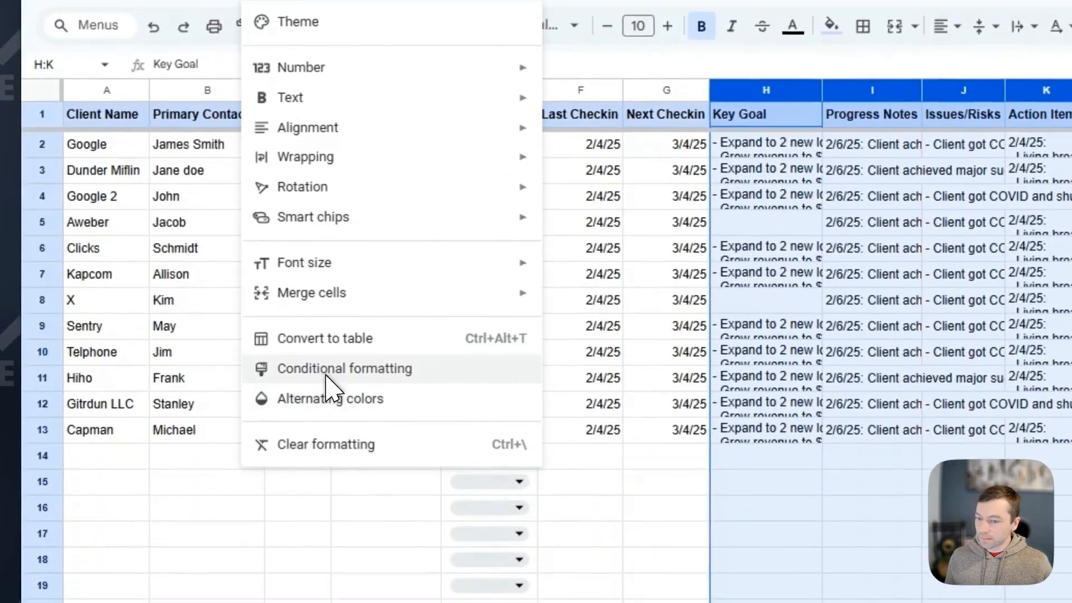
click(329, 390)
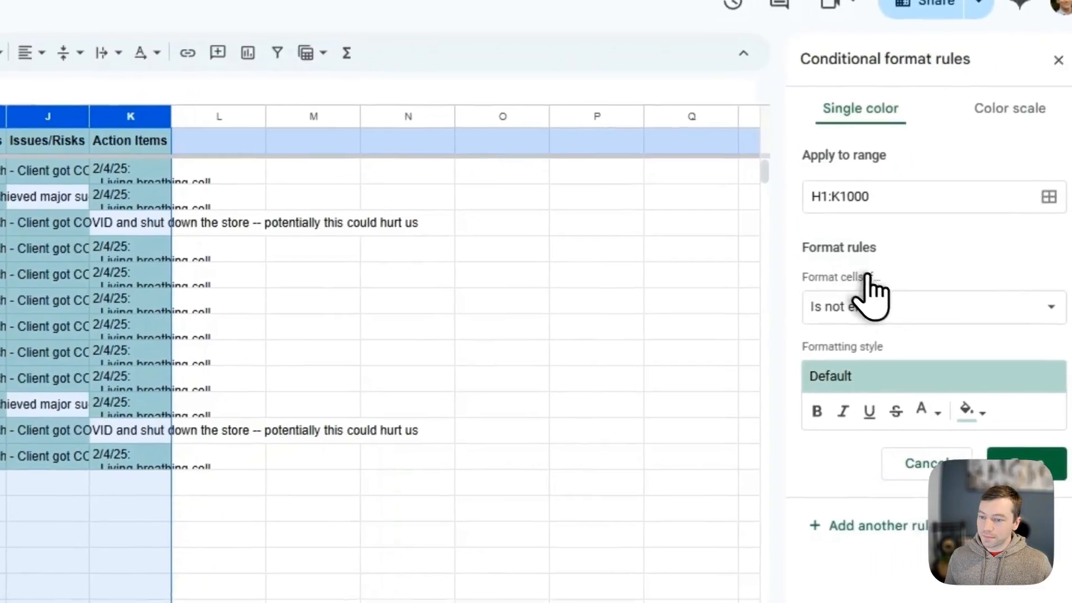
click(868, 299)
click(846, 285)
click(866, 385)
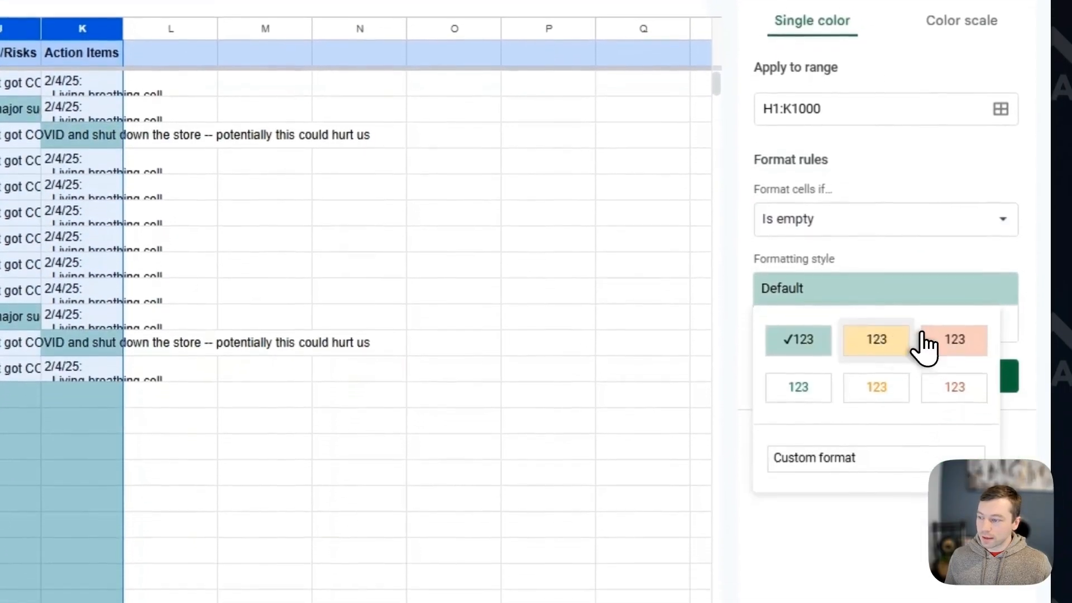
click(916, 425)
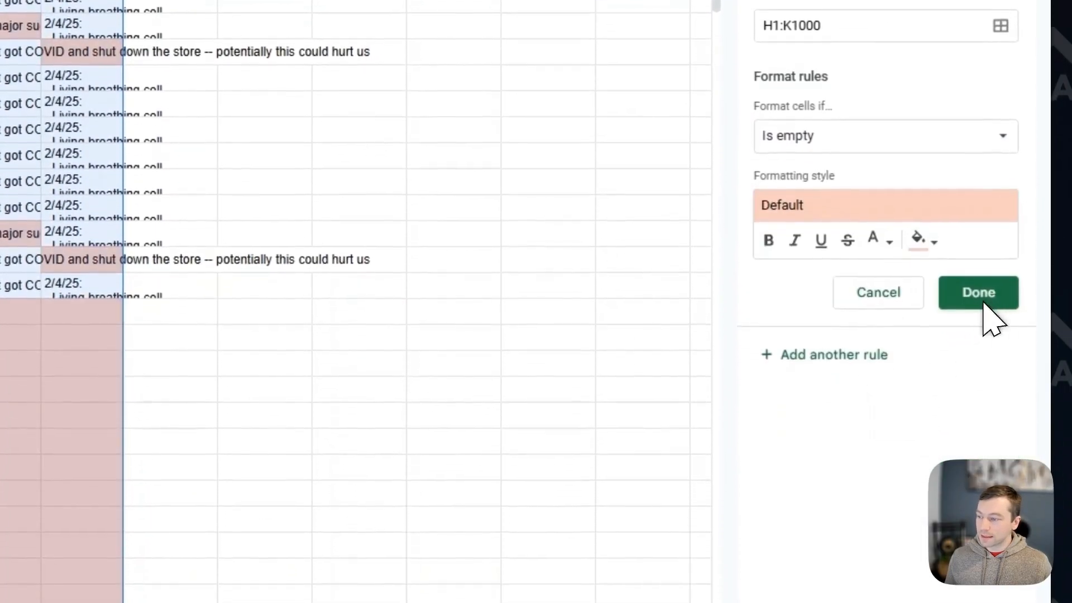
click(983, 304)
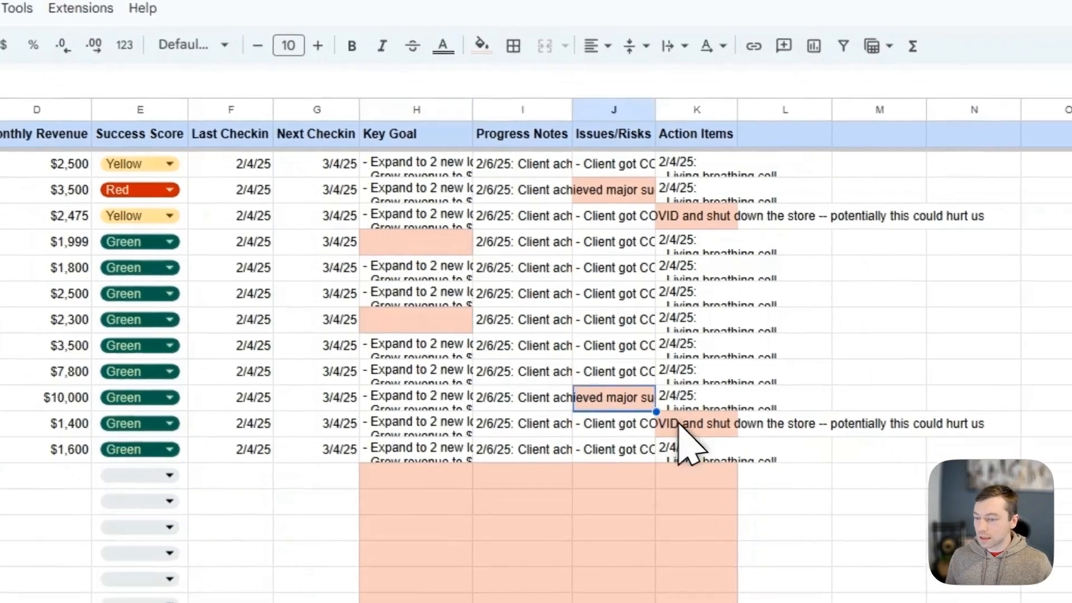
click(683, 450)
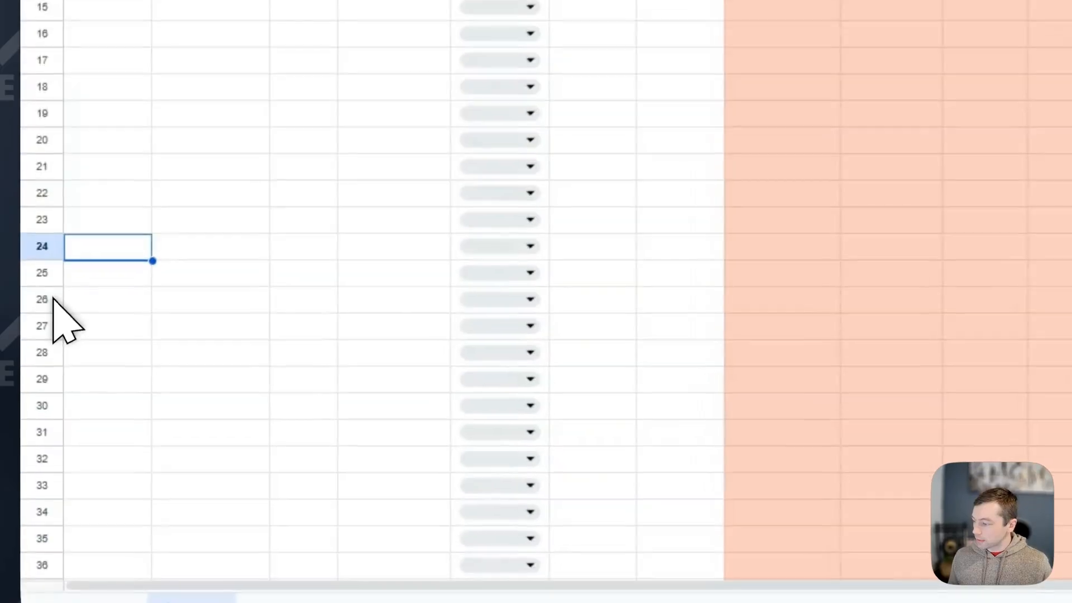
Delete the unused rows from 26 downward and the unused columns L through Z
click(53, 298)
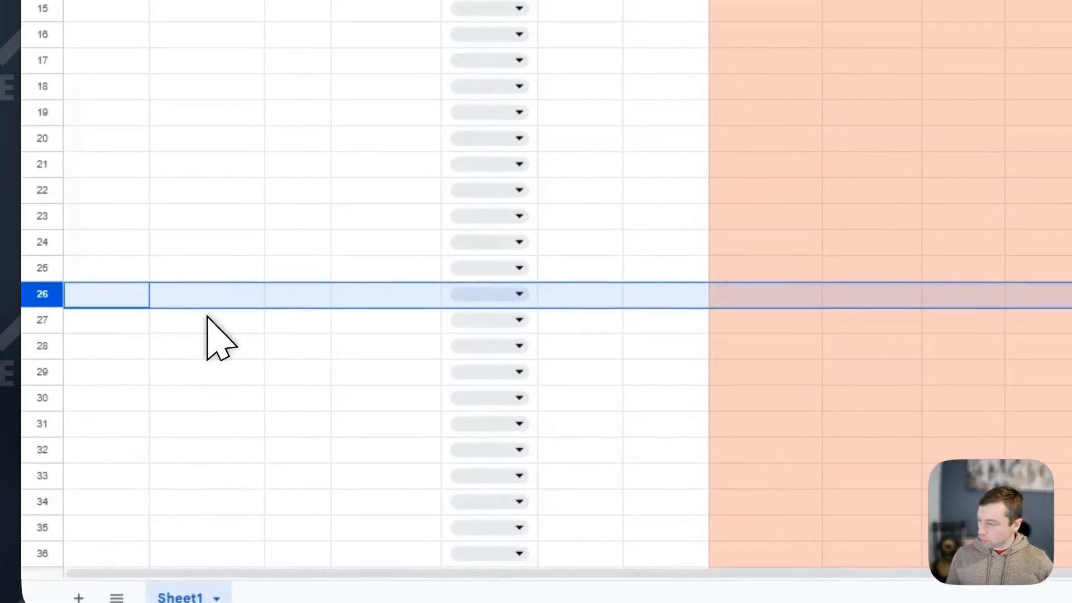
key(ctrl+shift+Down)
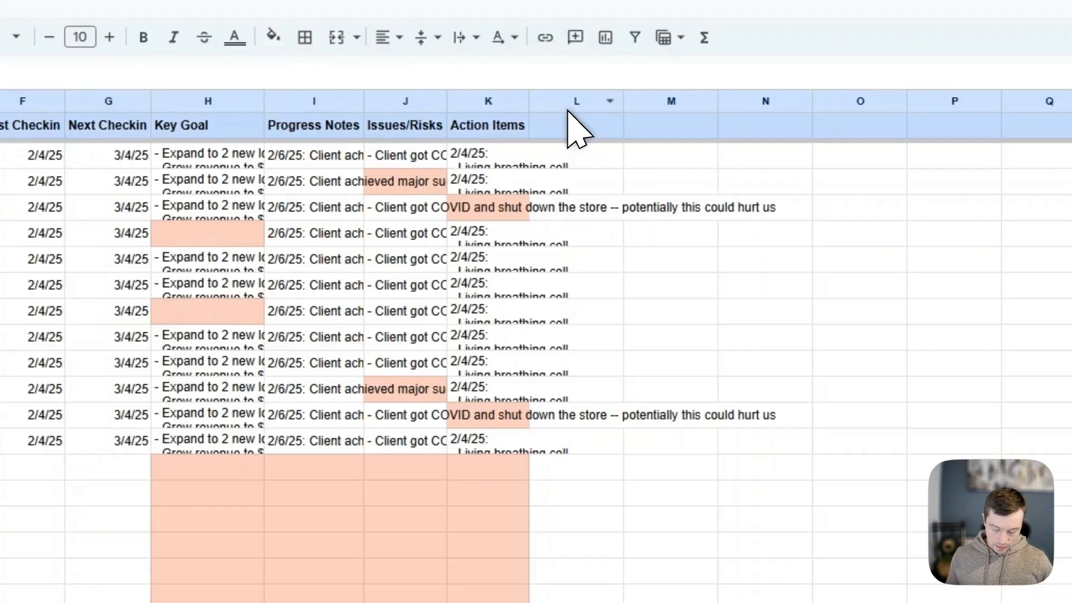
click(590, 137)
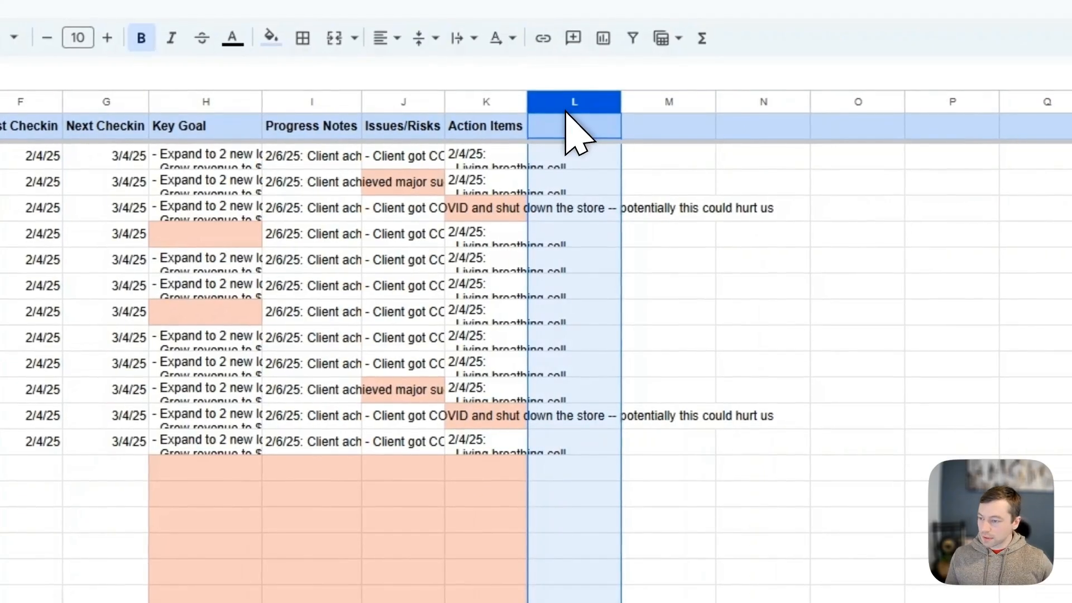
key(ctrl+shift+Right)
right_click(578, 133)
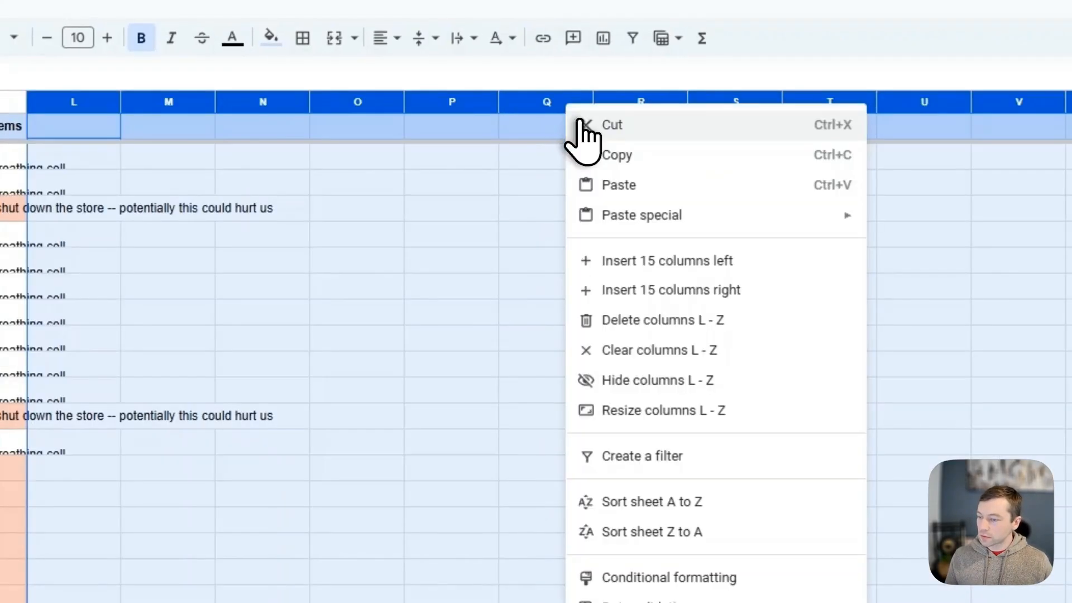
click(645, 318)
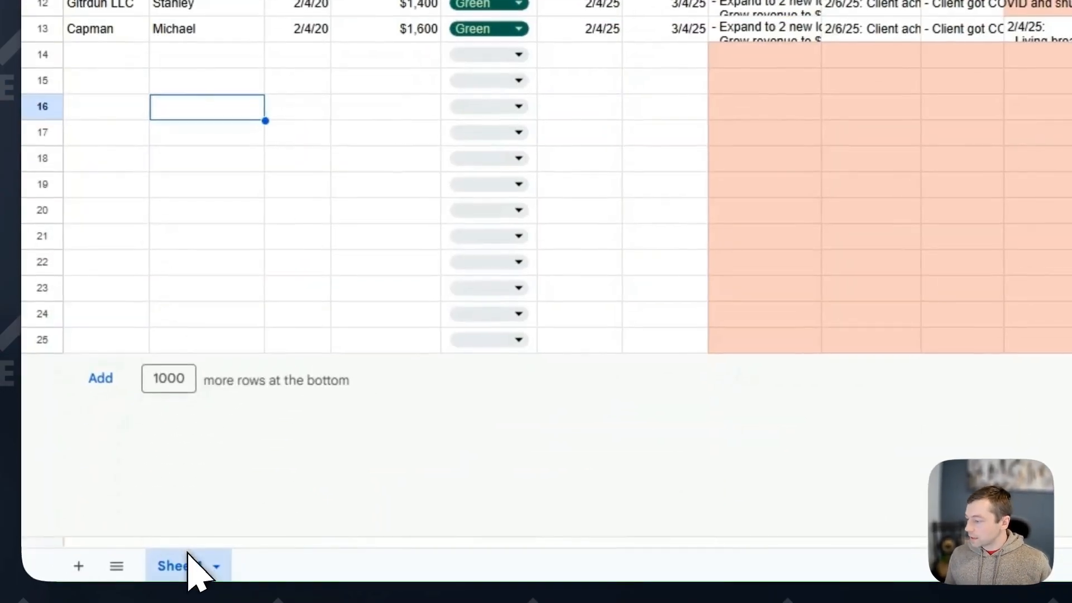
Rename Sheet1 as "Client Tracker"
right_click(122, 574)
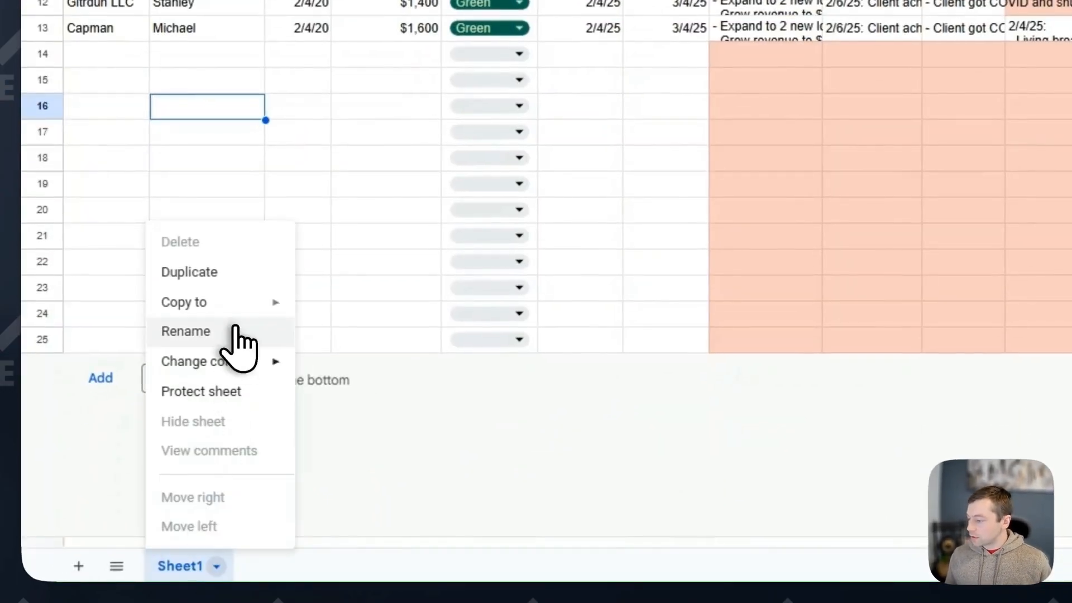
click(143, 455)
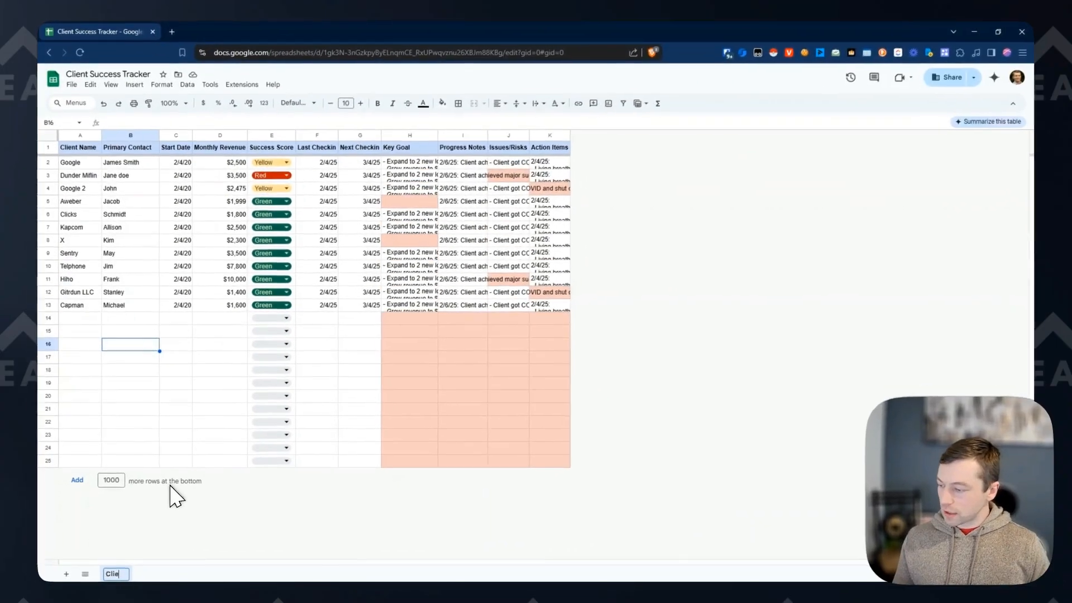
text(Client Tracker)
key(Return)
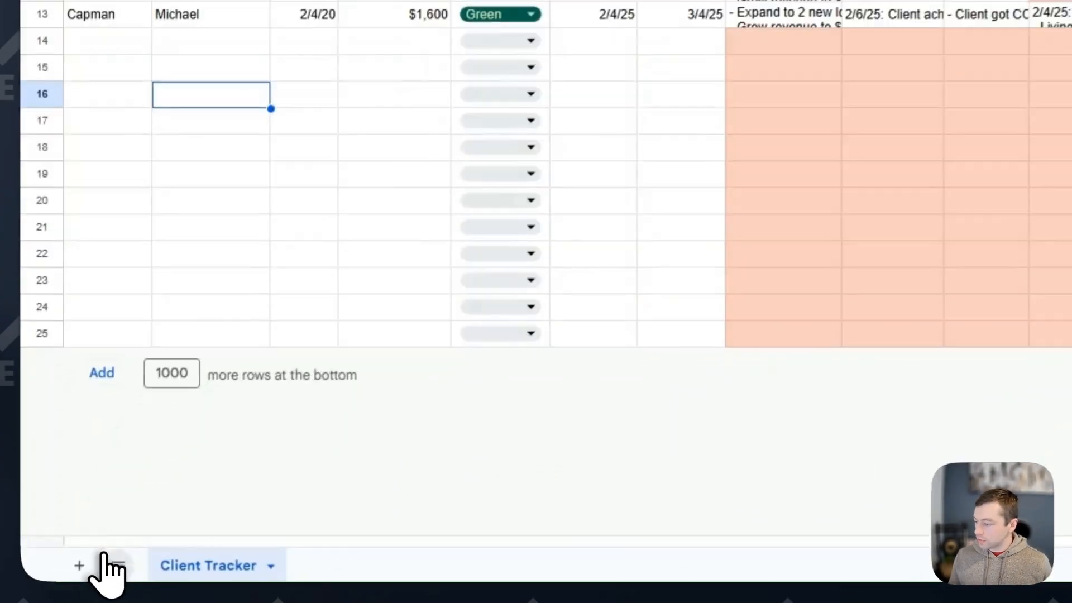
Add a second sheet and name it "Stats"
click(80, 565)
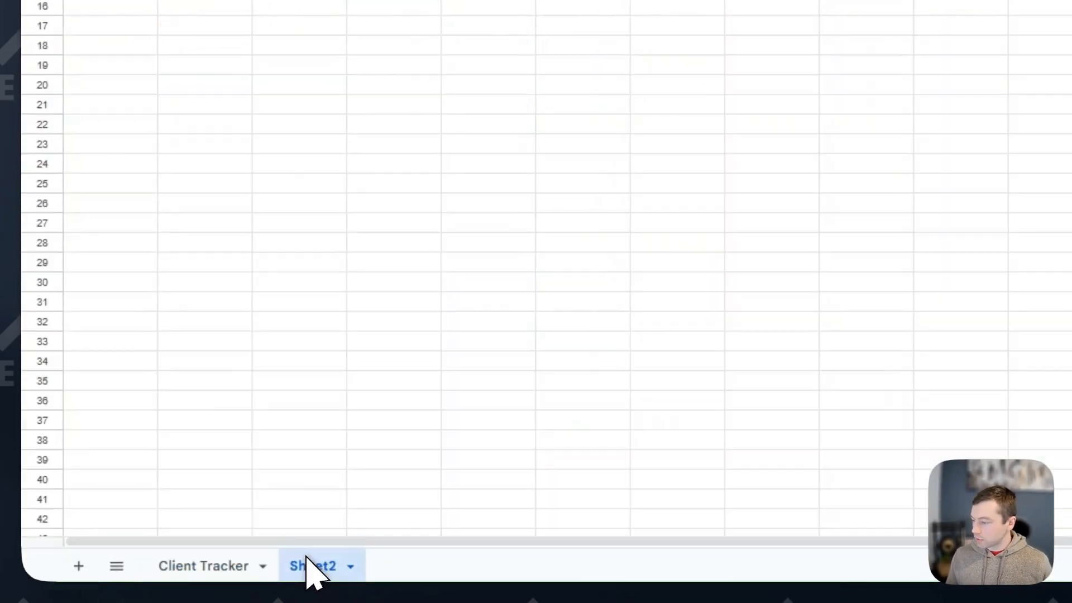
right_click(311, 569)
click(362, 329)
text(Stats)
key(Return)
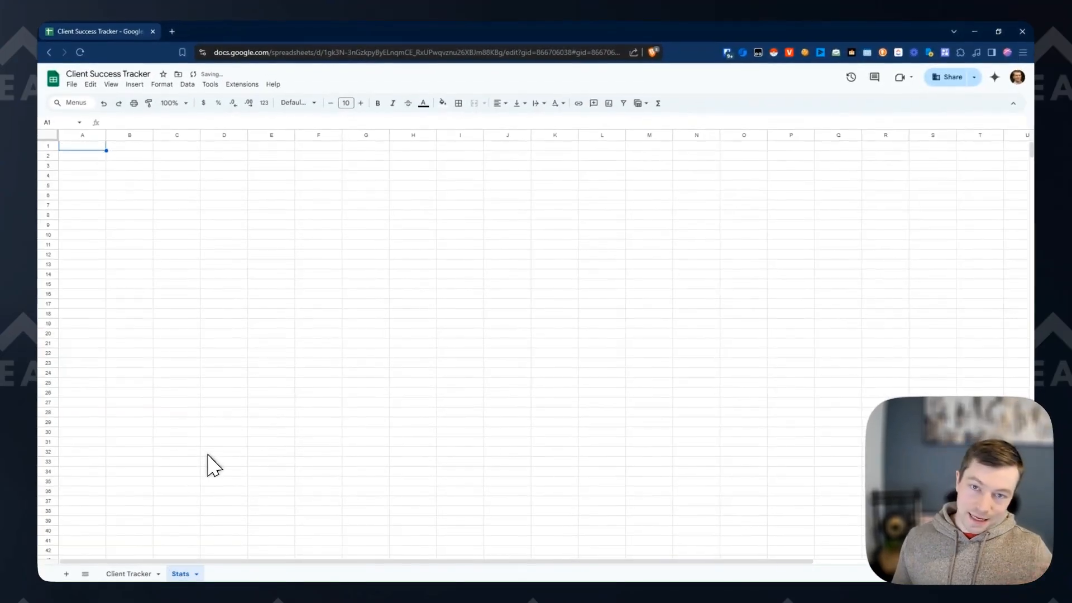
click(144, 573)
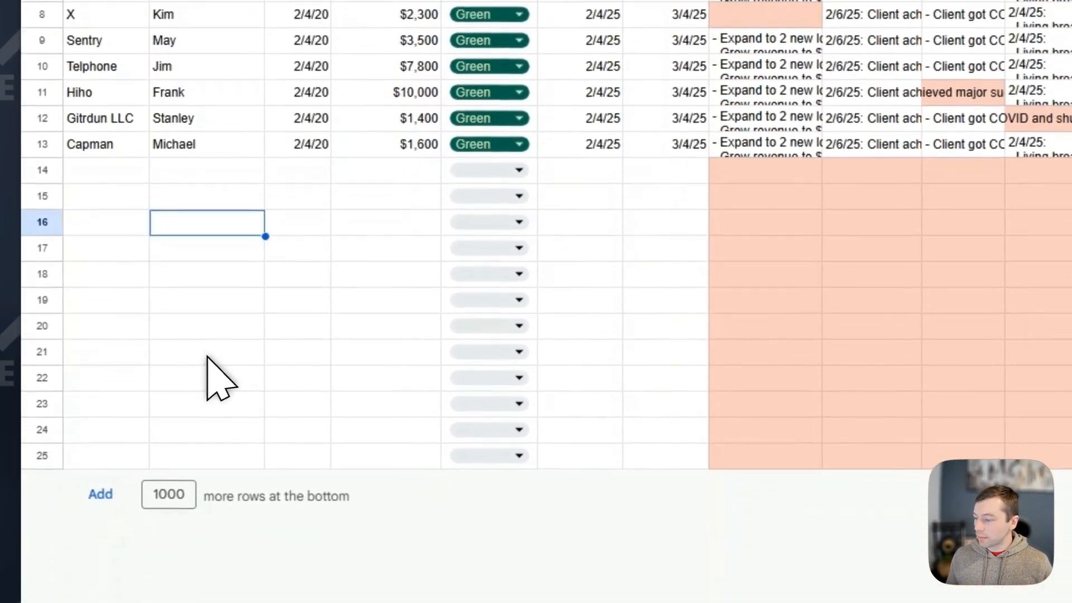
drag(115, 557, 789, 553)
drag(731, 323, 813, 324)
click(1061, 115)
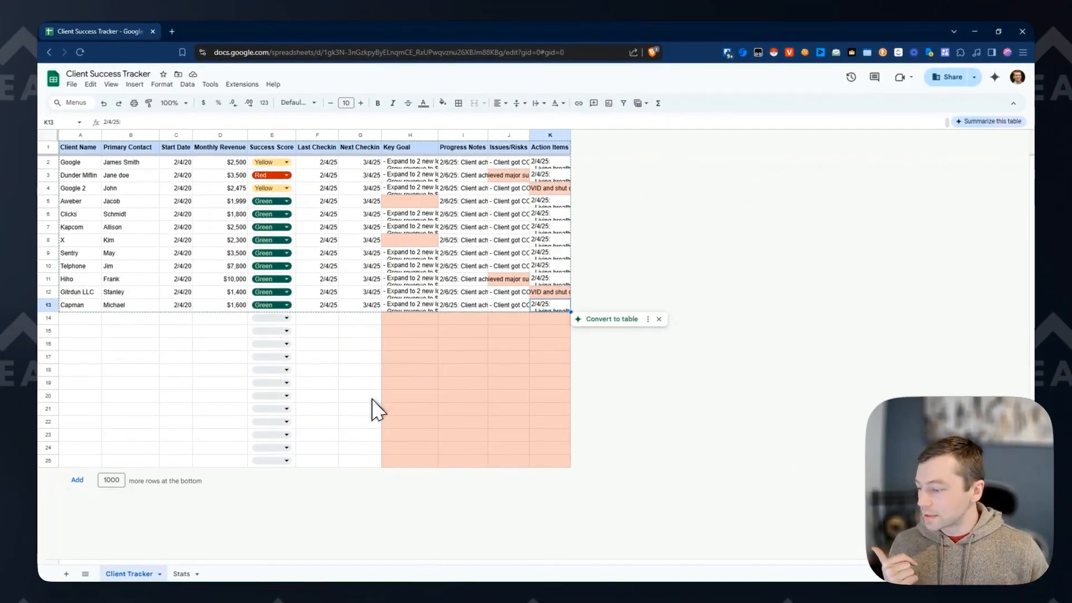
On the Stats sheet, enter the labels "Total MRR" and "Avg. MRR" and sum the Client Tracker's Monthly Revenue column in B1
click(190, 572)
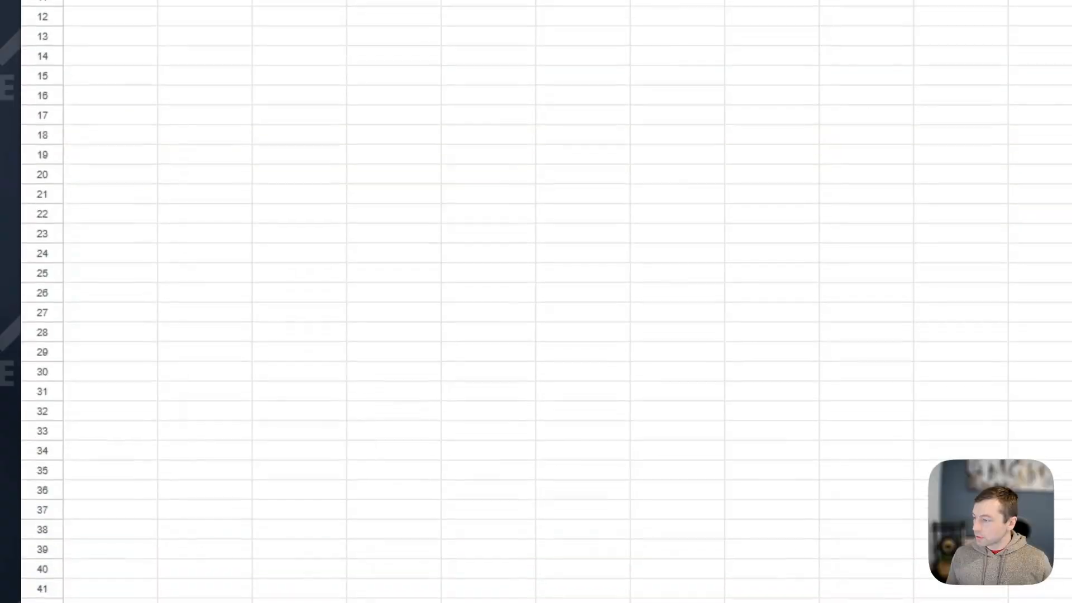
click(124, 573)
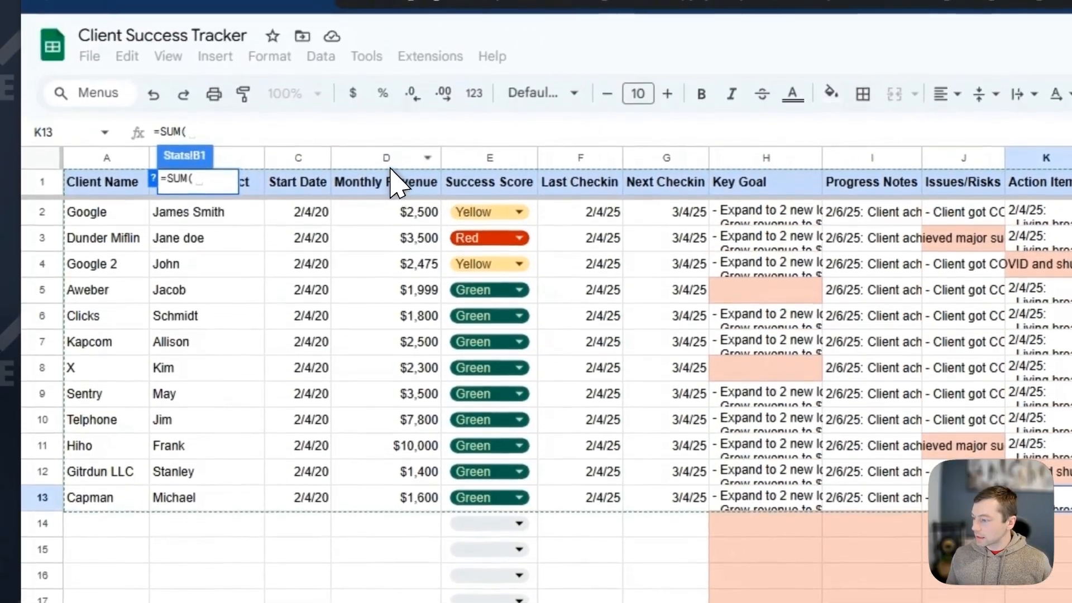
click(391, 119)
key(Return)
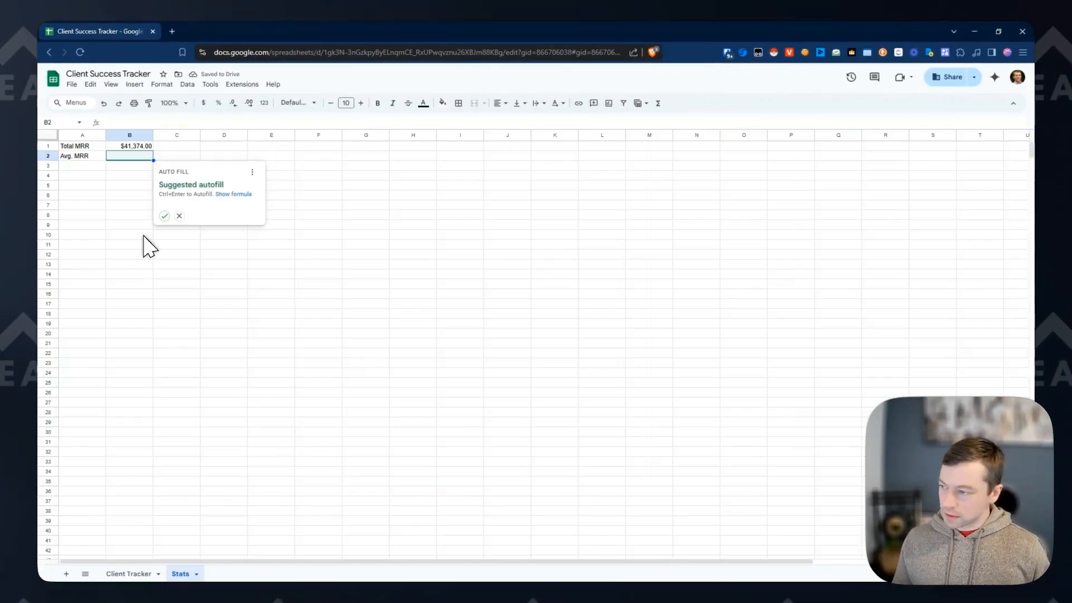
Calculate the Avg. MRR in B2 of Stats with an AVERAGE formula over the Client Tracker's Monthly Revenue column
text(=averr)
key(BackSpace)
key(Tab)
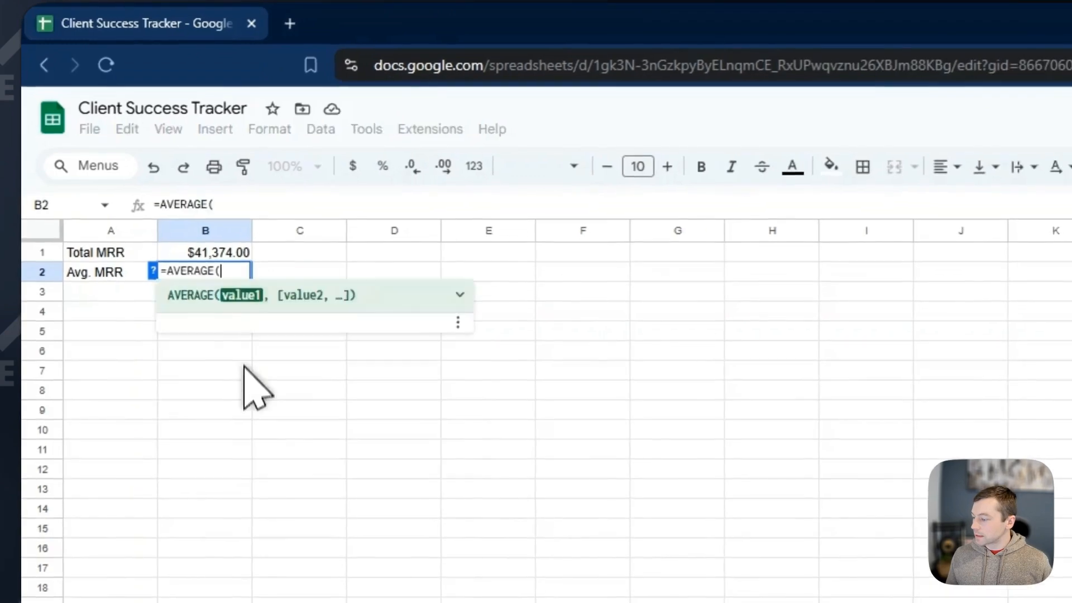
click(129, 573)
click(386, 46)
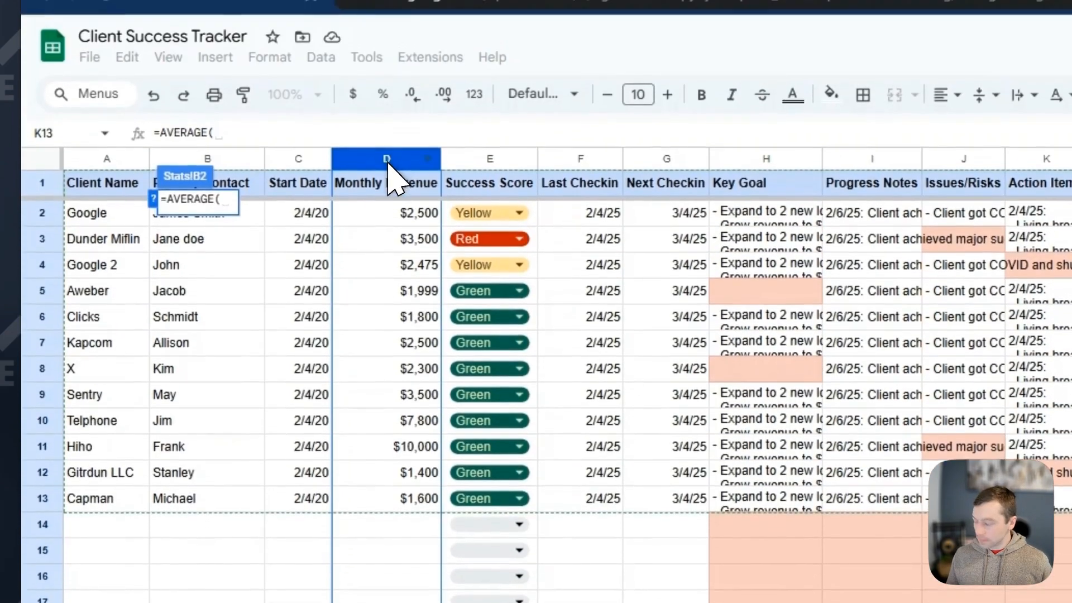
key(Return)
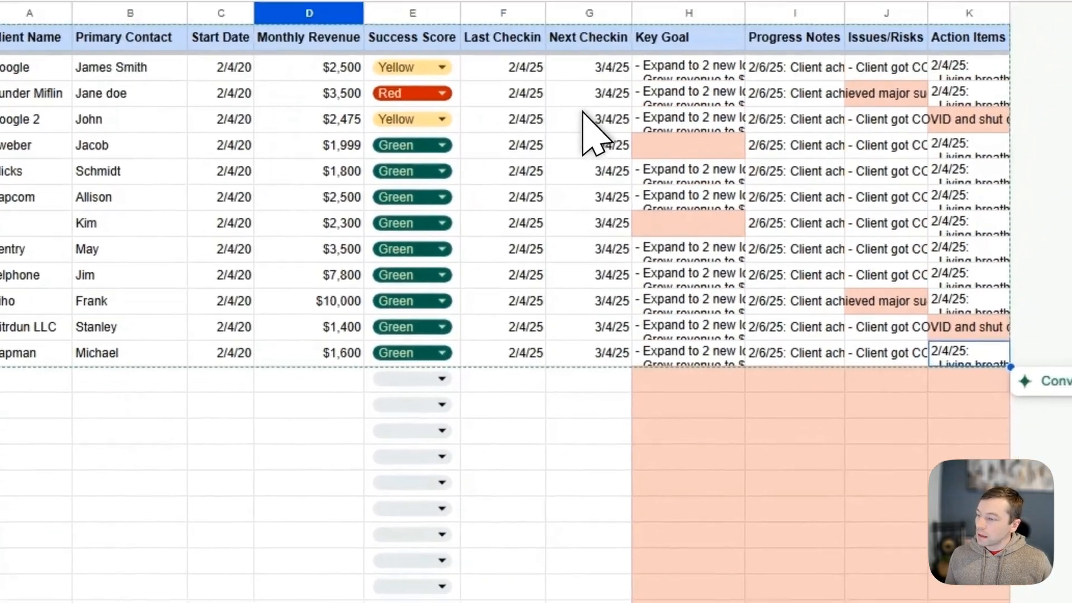
Add a conditional formatting rule to the Next Checkin column (G1:G25) with the custom formula =AND(G2<TODAY(), G2<>"")
click(580, 124)
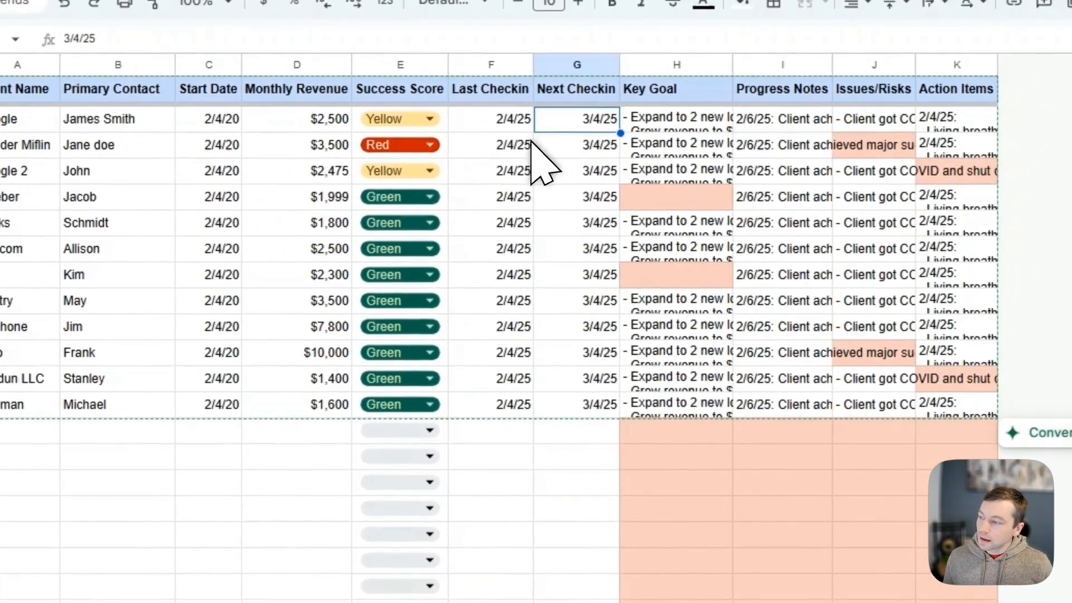
drag(569, 130, 557, 374)
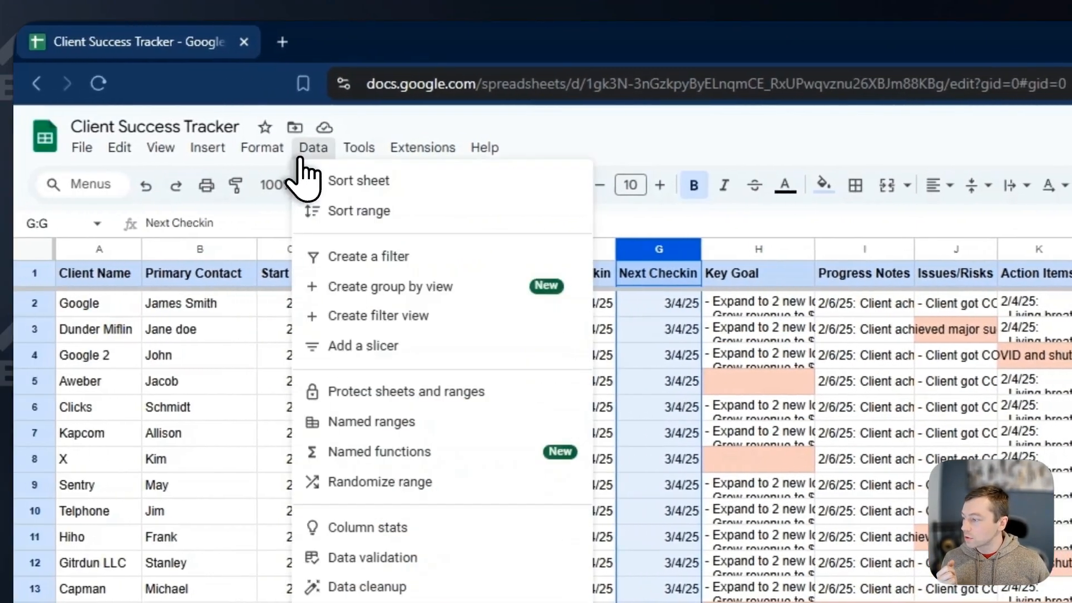
mouse_move(272, 150)
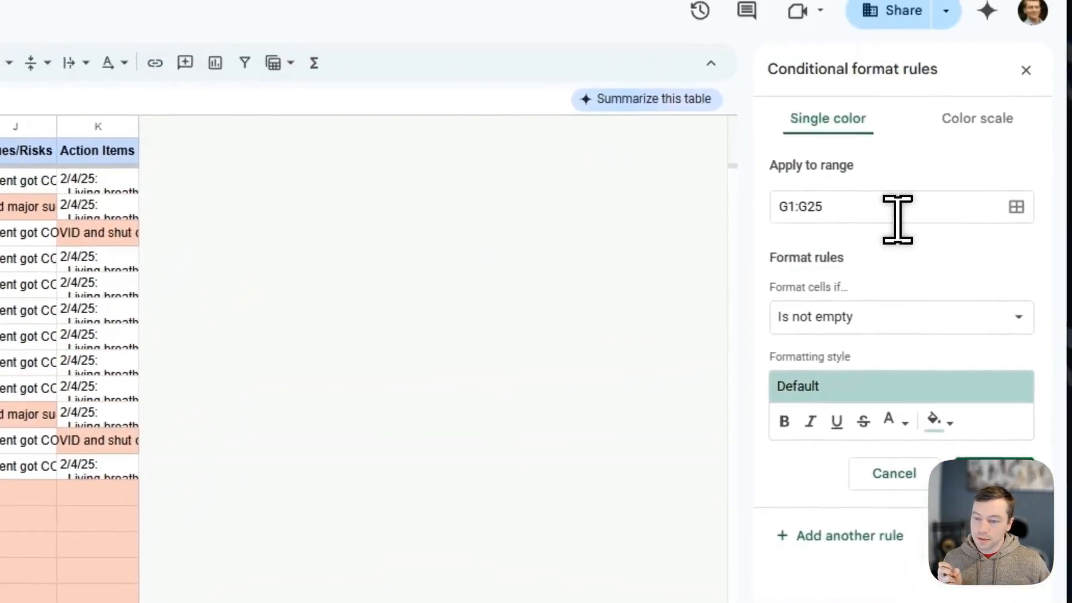
click(949, 188)
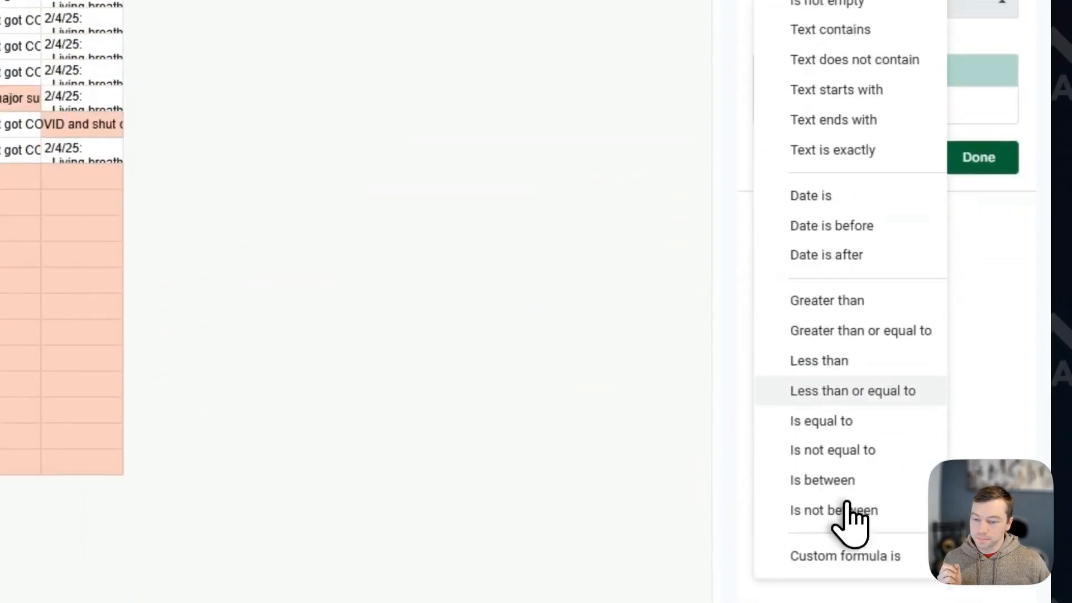
click(845, 556)
click(808, 283)
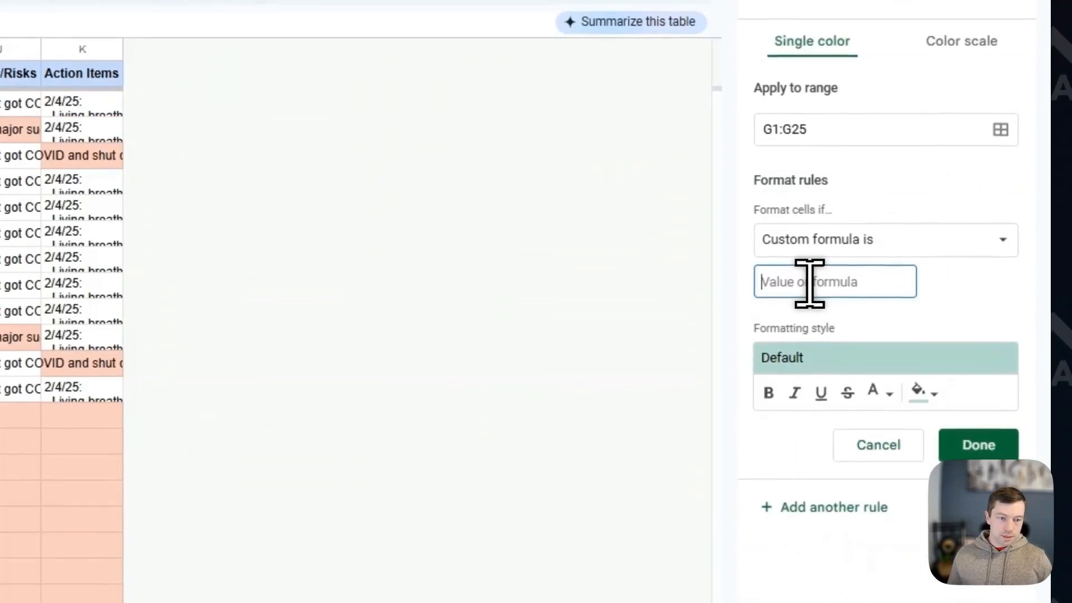
text(=AND(G)
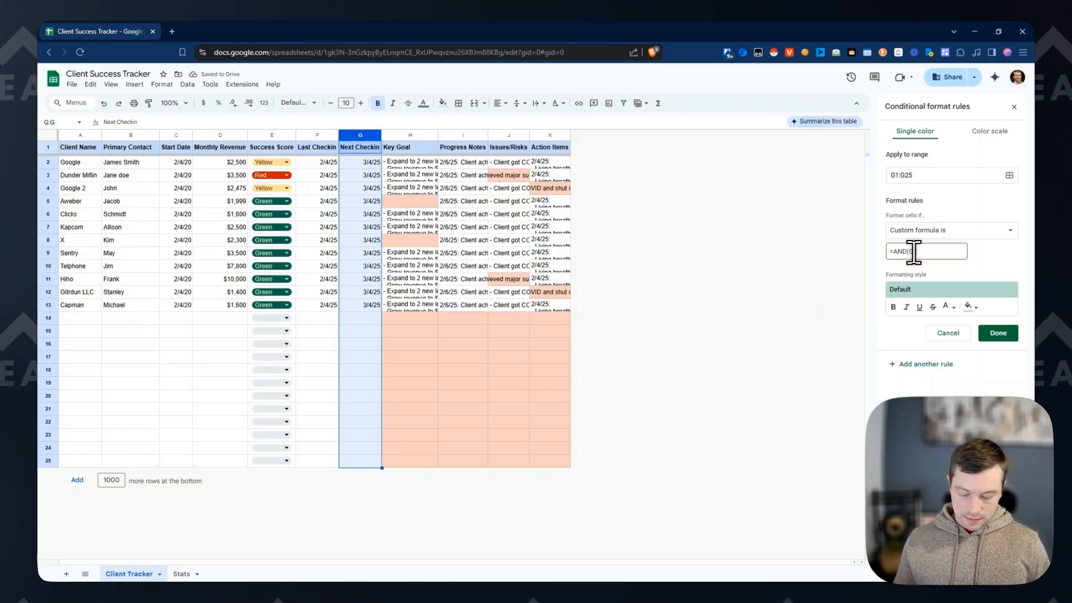
text(2<TODAY(), G2<>"")
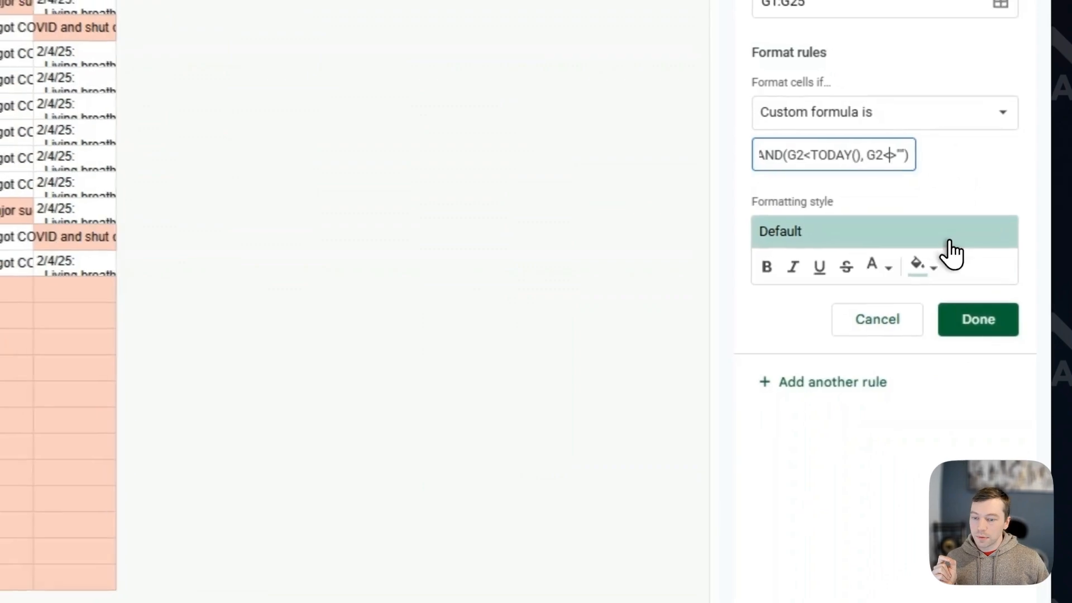
click(985, 289)
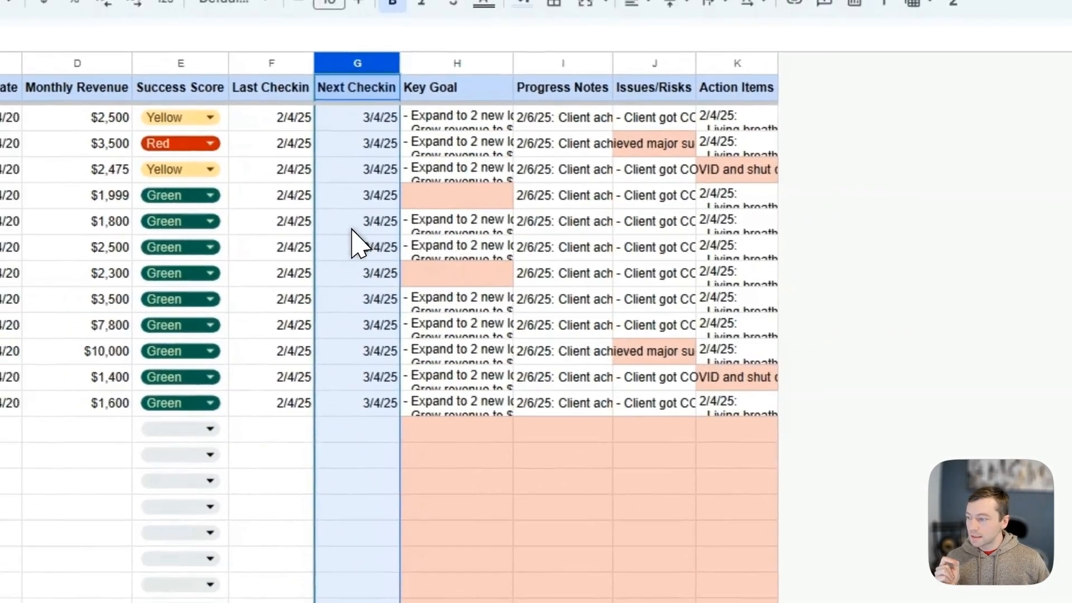
Test the overdue check-in rule by entering 1/2/25 as Kapcom's Next Checkin, and undo that entry
click(81, 121)
click(117, 148)
text(1/2/25)
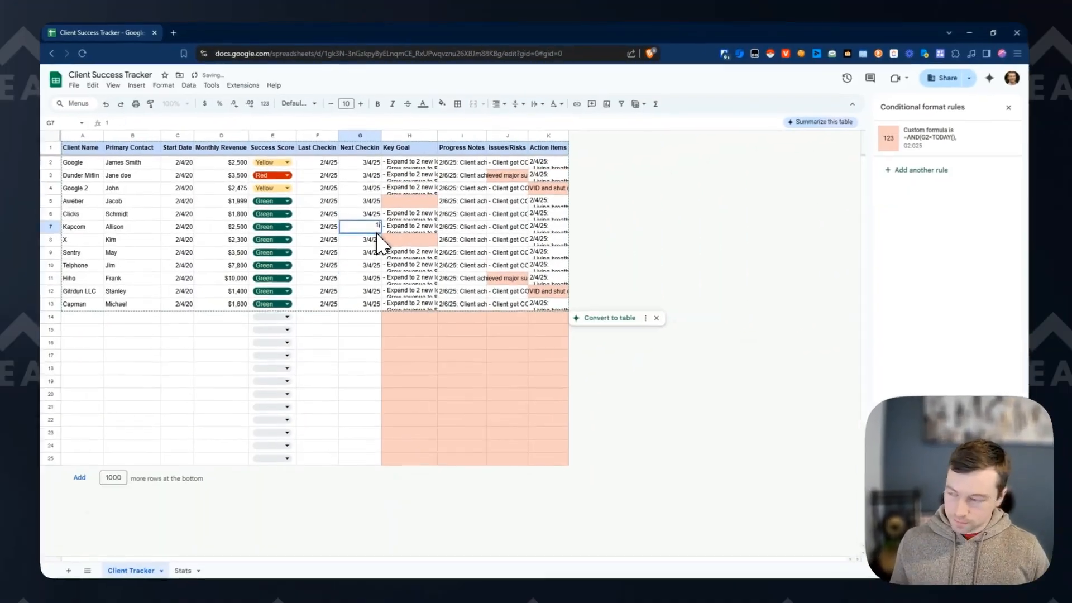
key(Return)
key(Down)
key(Down)
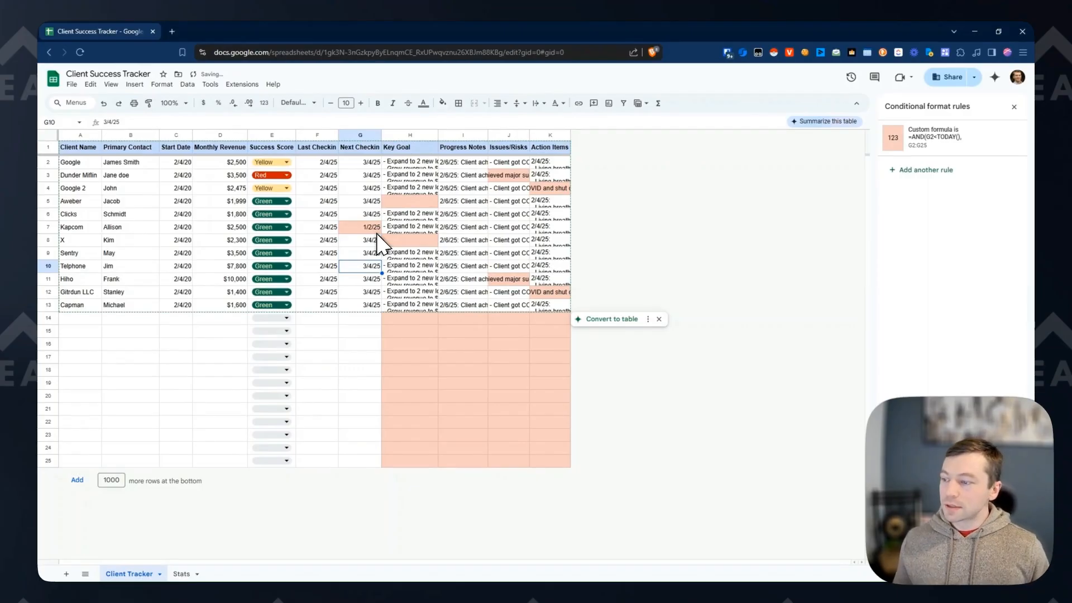
key(Up)
key(Up)
key(Up)
key(ctrl+z)
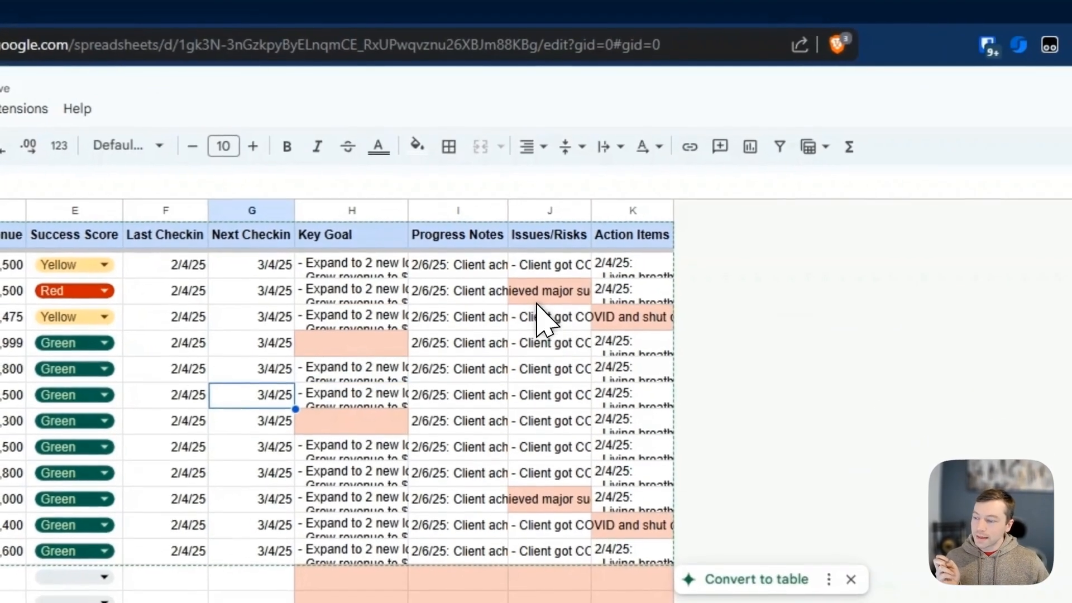
click(504, 176)
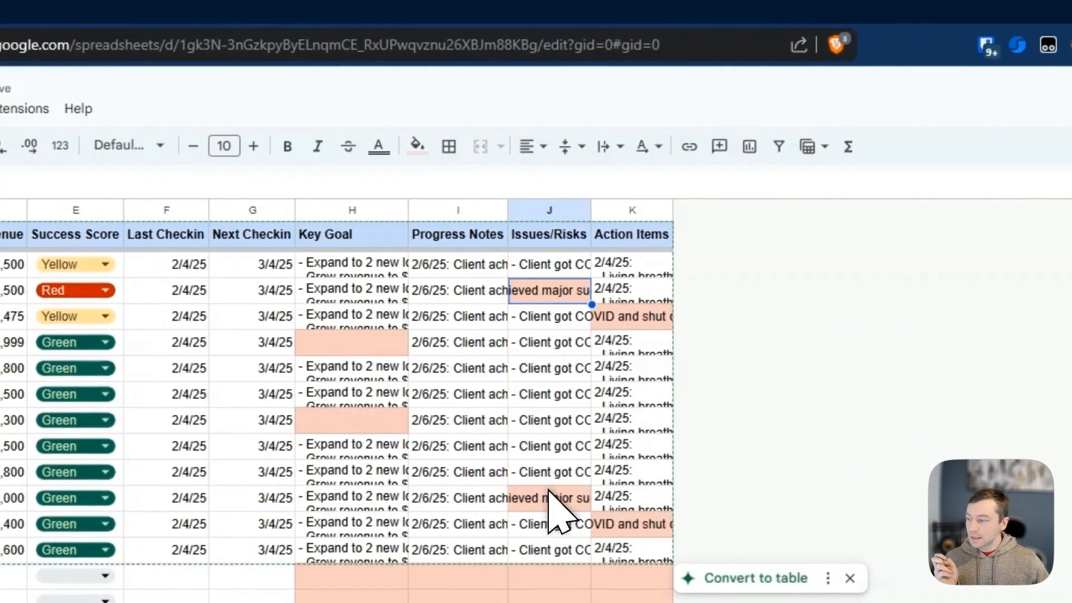
click(509, 278)
click(364, 175)
click(373, 408)
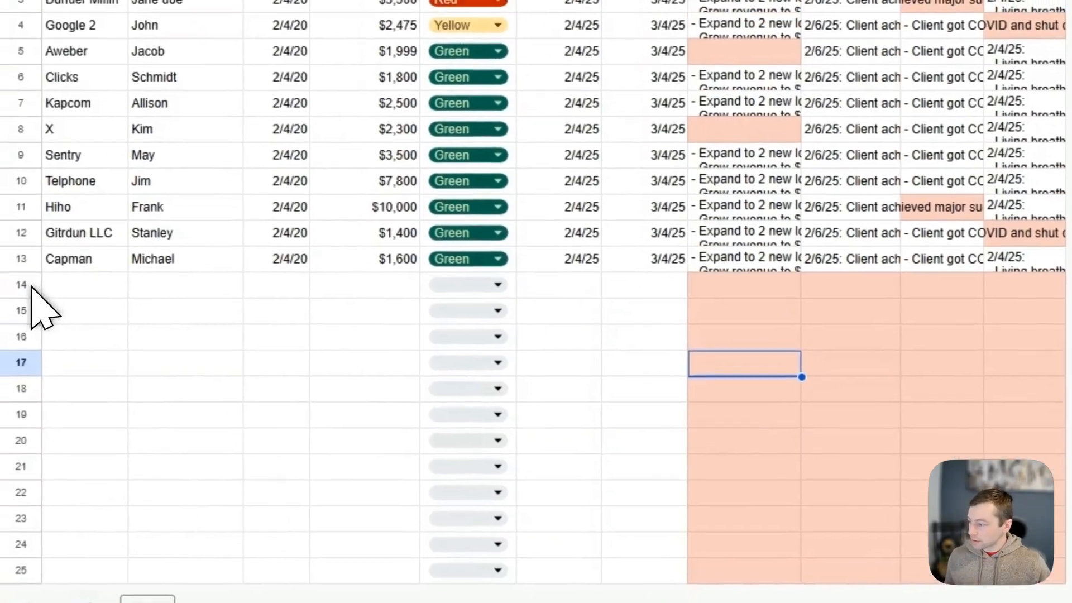
Delete the empty rows 14 to 25 below the client records
click(48, 318)
shift+click(48, 352)
right_click(48, 351)
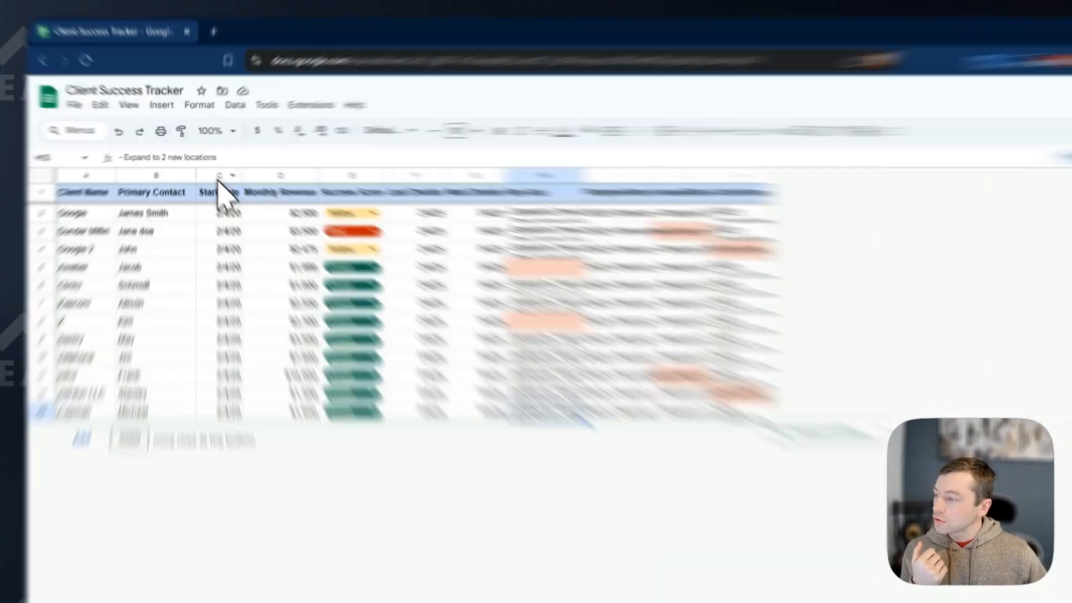
Insert a column directly after Start Date and give it the header "End Date"
click(302, 253)
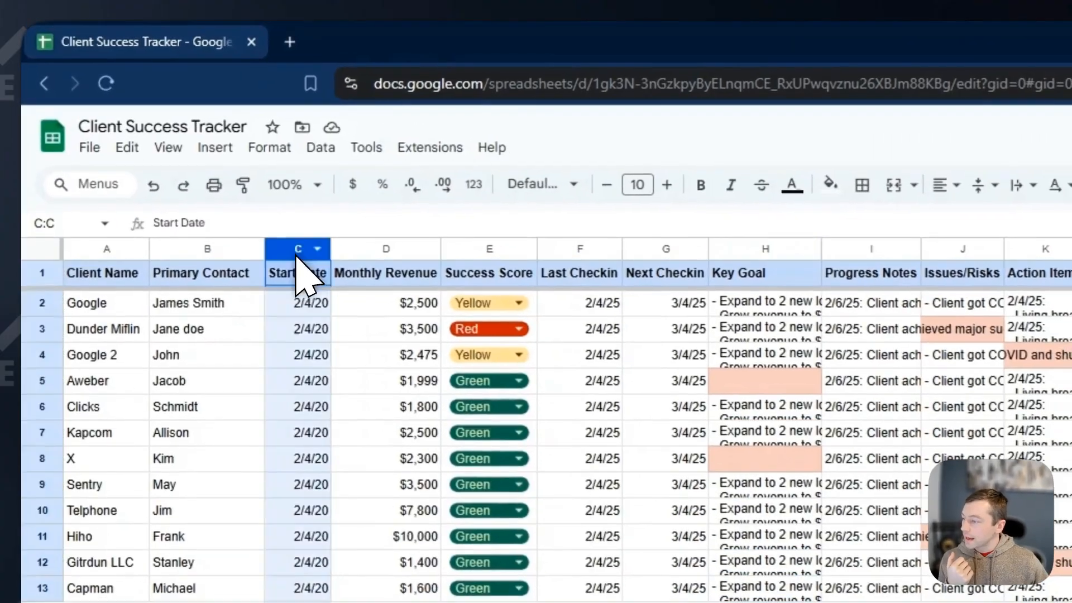
right_click(296, 255)
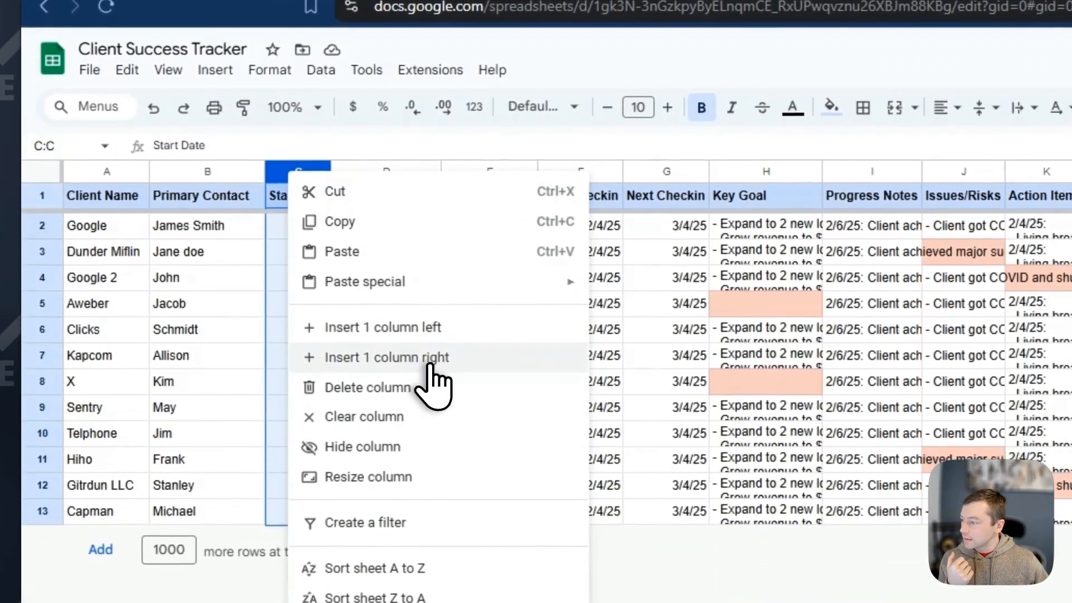
click(425, 374)
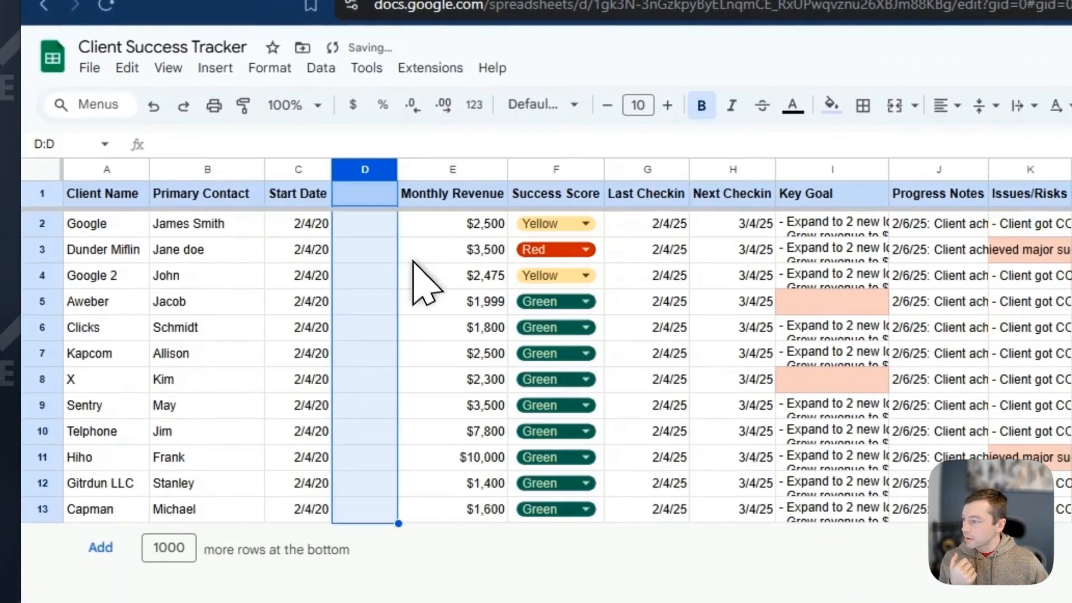
click(373, 217)
text(End Date)
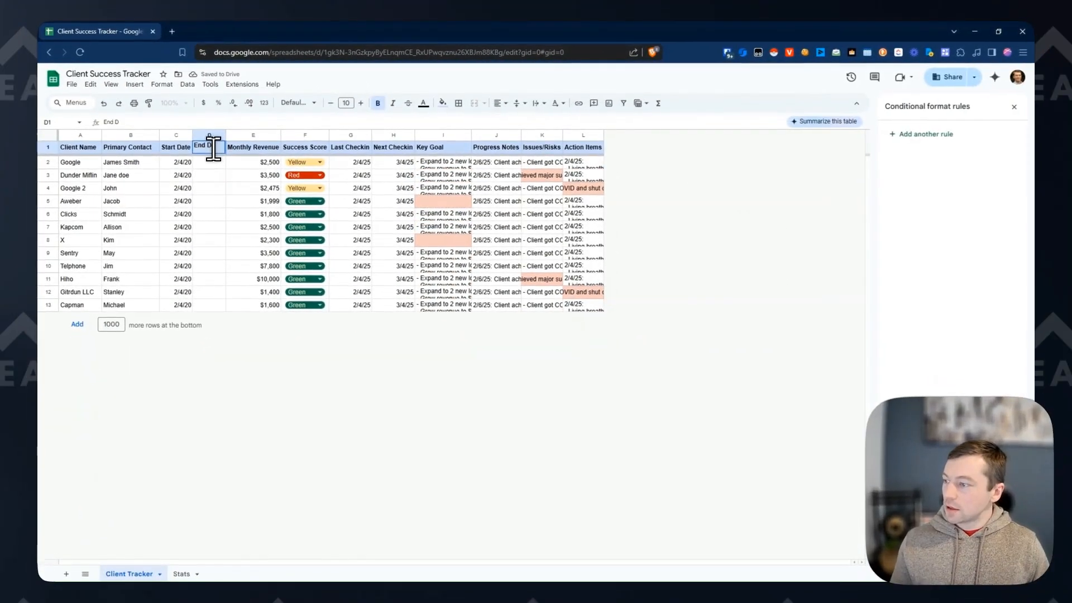
key(Return)
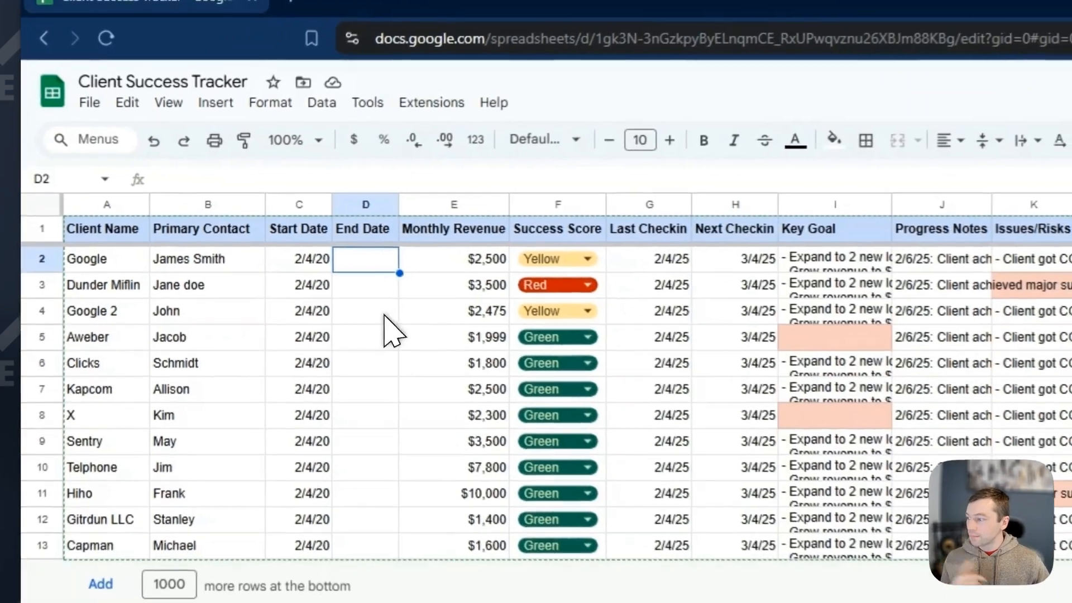
For the Google 2 client in row 4, set the Start Date to 2/4/24 and the End Date to 2/4/25
click(218, 190)
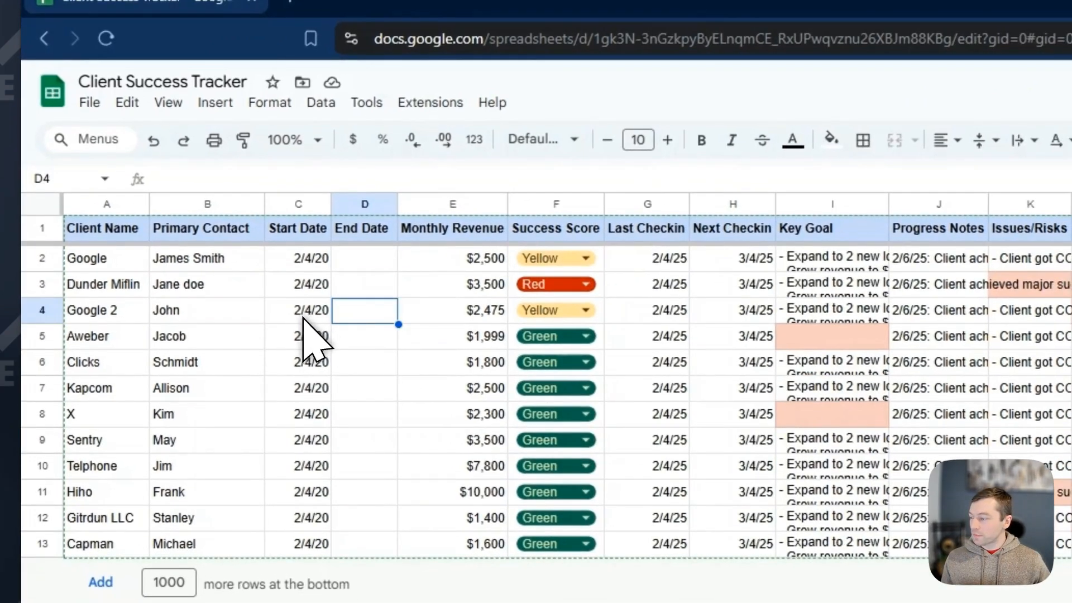
double_click(327, 317)
key(BackSpace)
text(4)
key(Return)
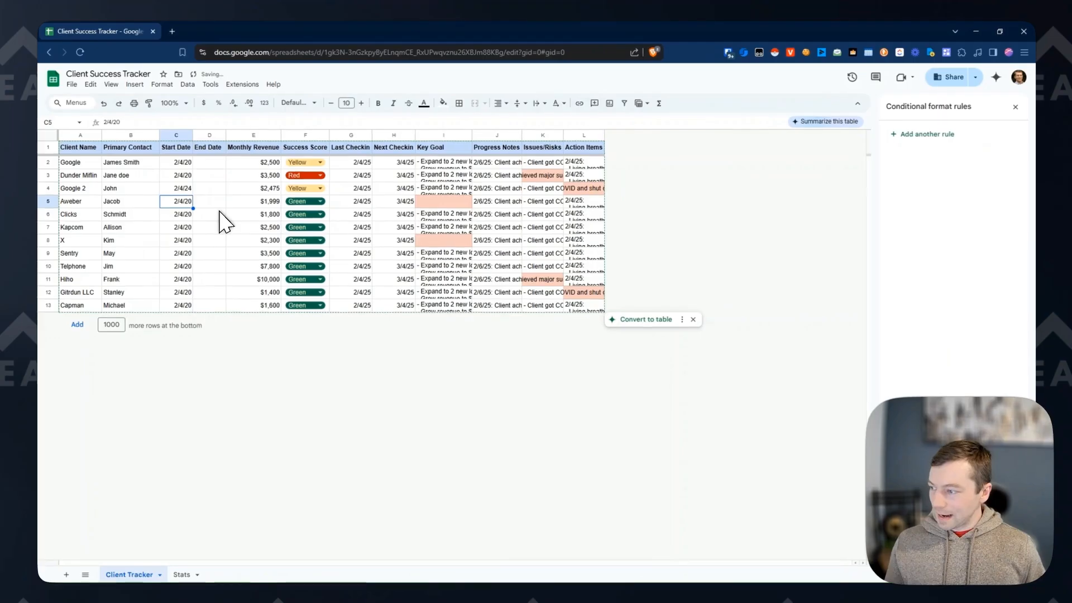
key(Up)
key(Right)
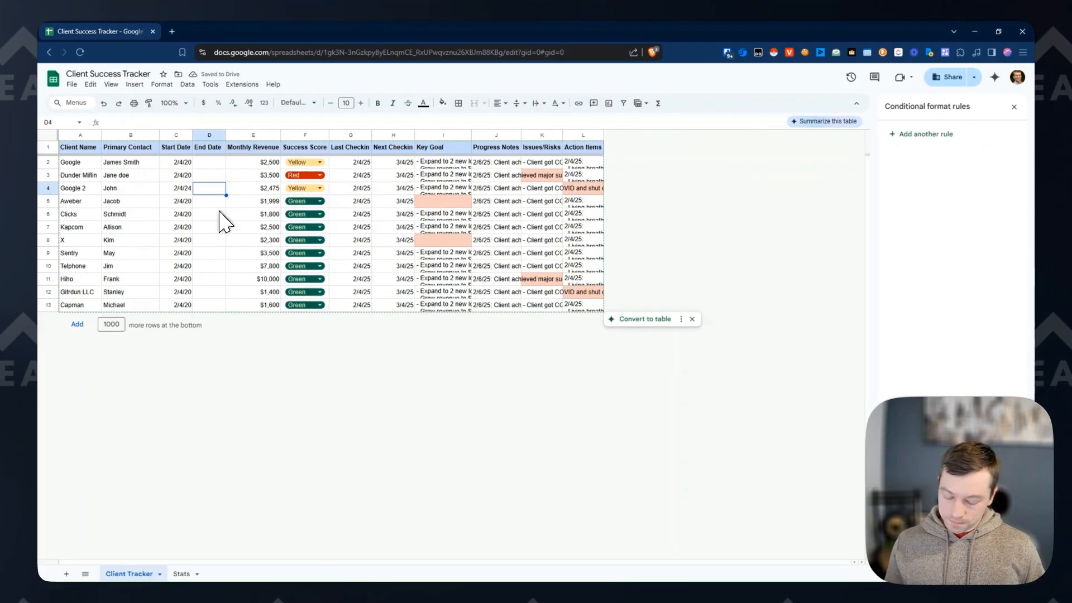
text(2/4/25)
key(Return)
key(Up)
key(Up)
key(Up)
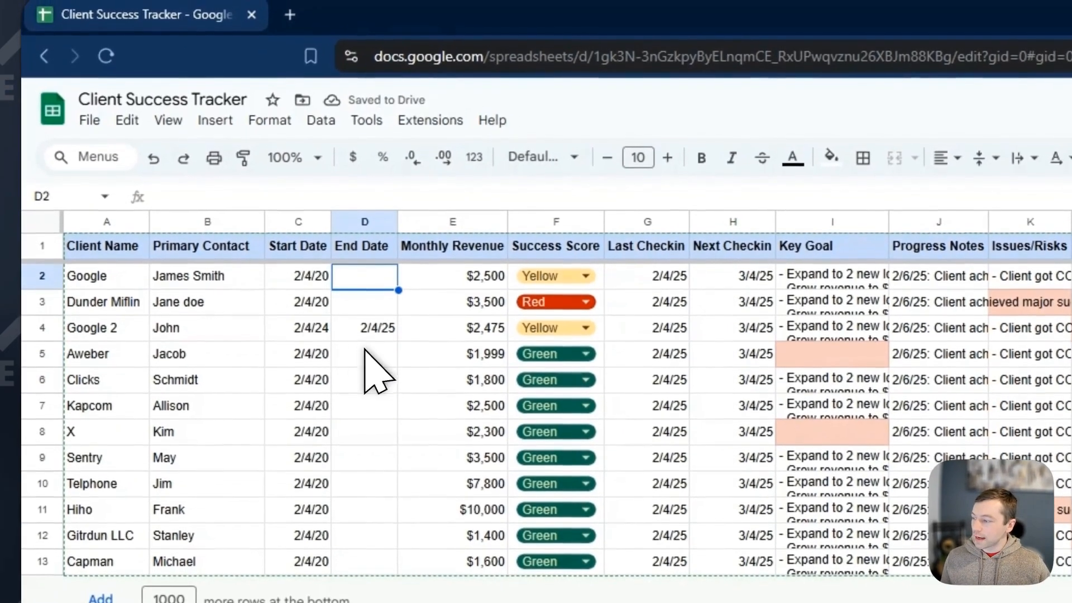
key(Down)
key(Down)
key(Down)
key(ctrl+shift+Down)
key(Up)
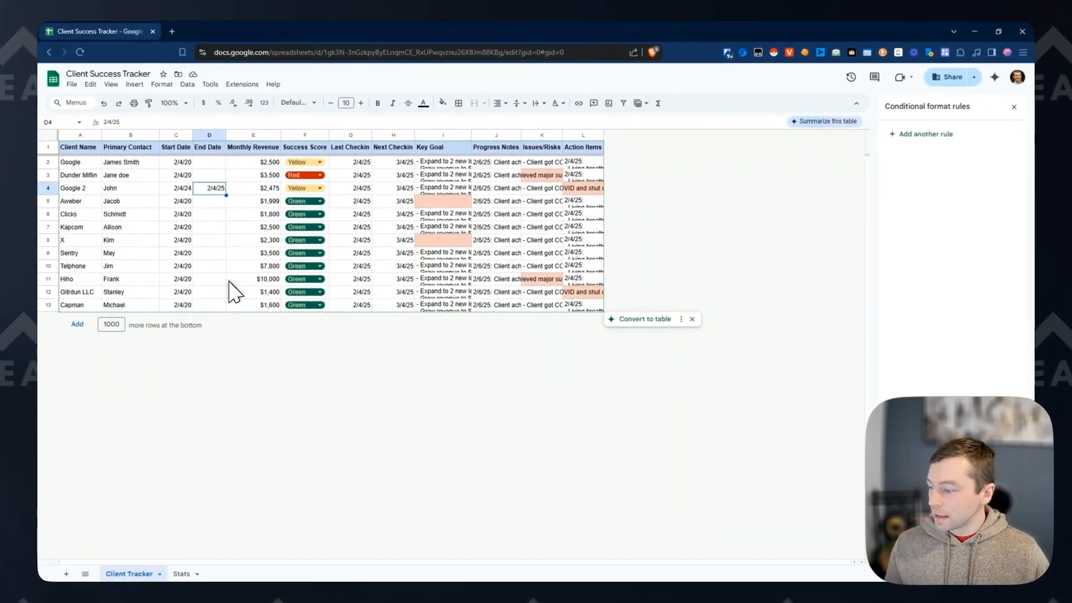
Insert a column directly after End Date and give it the header "Age (m)"
right_click(207, 136)
click(256, 222)
text(Age (m))
key(Return)
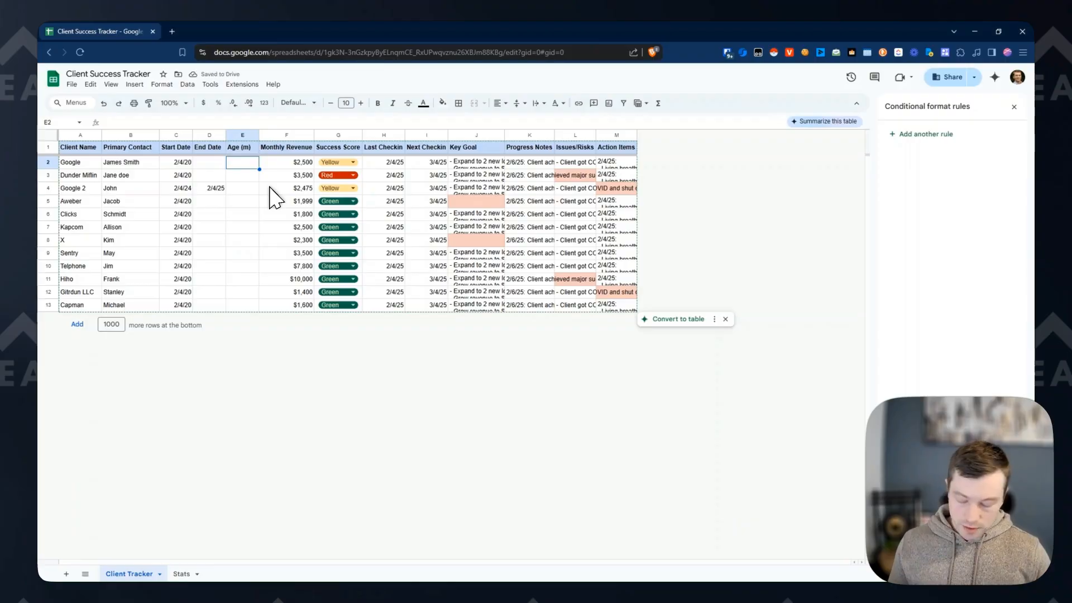
Calculate the first client's age in months in E2 with =DATEDIF(C2,TODAY(),"M")
text(=DATEDIF()
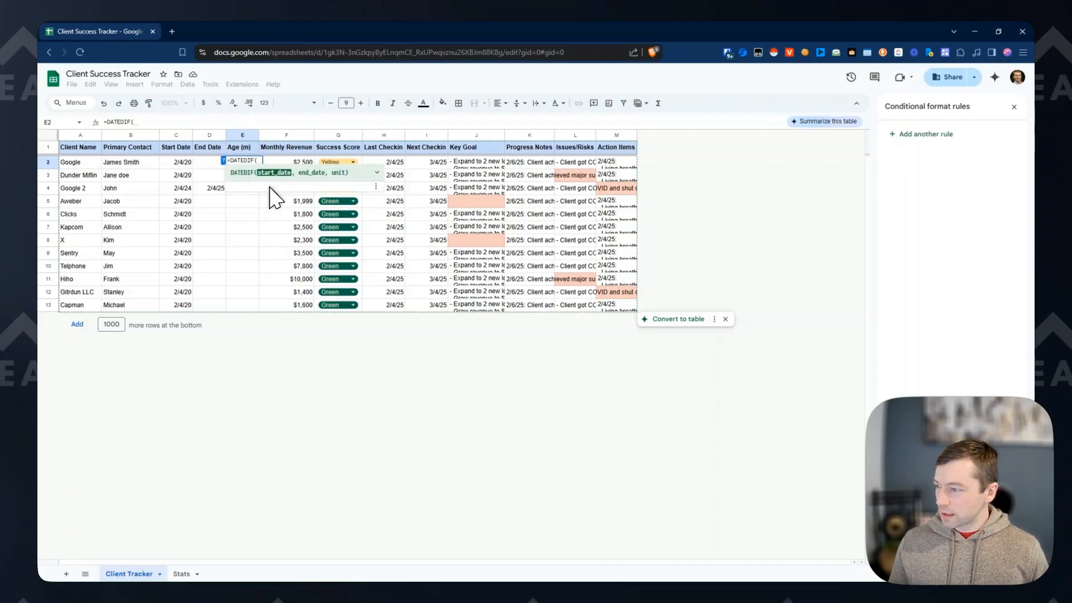
text(C2,)
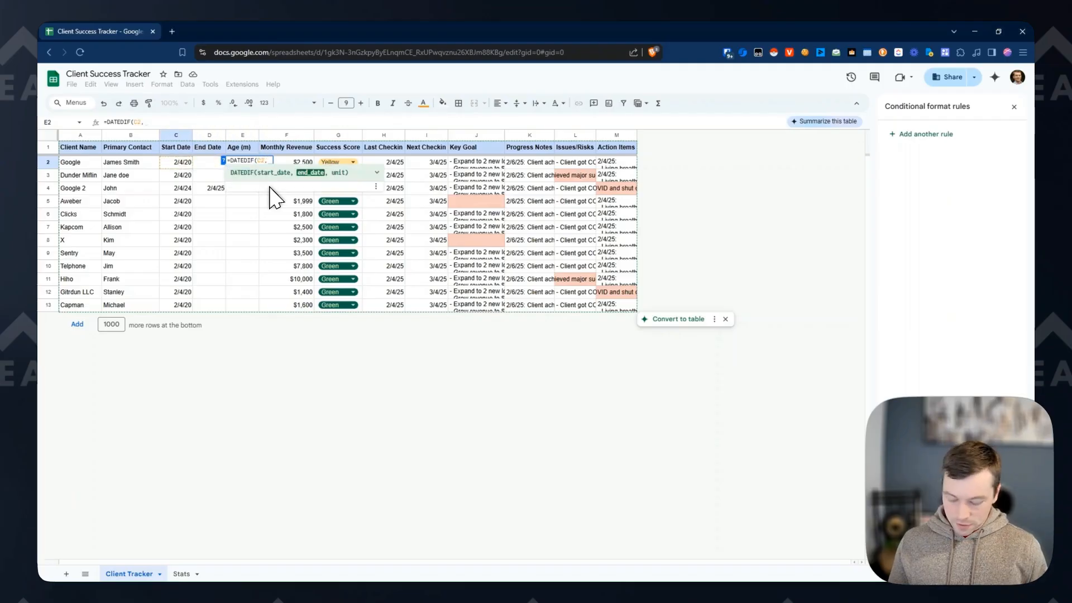
text(TODAY(),"M"))
key(Return)
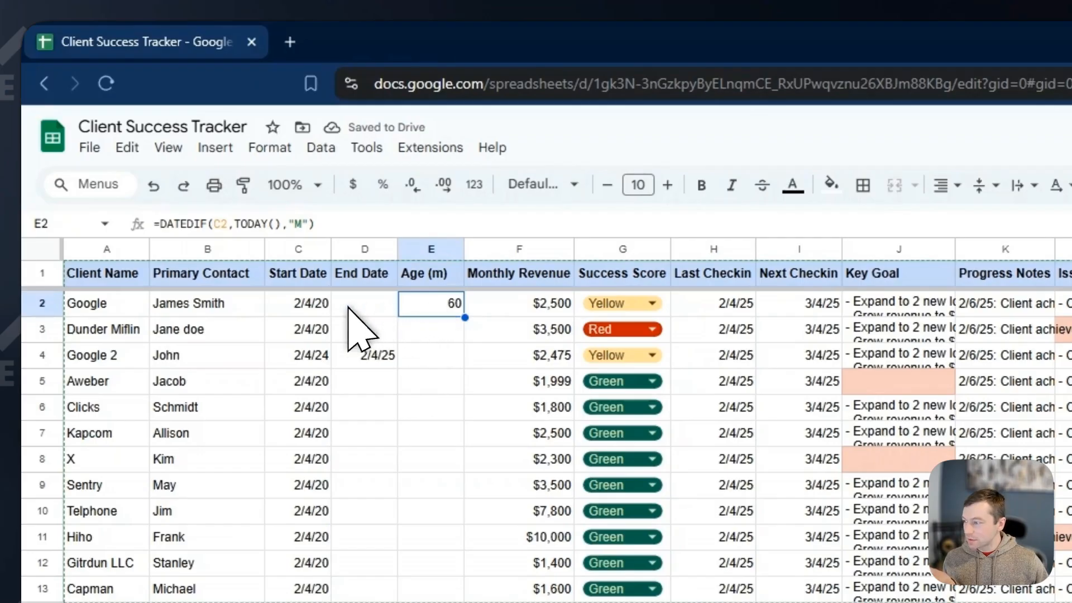
key(Left)
key(Left)
key(Right)
key(Right)
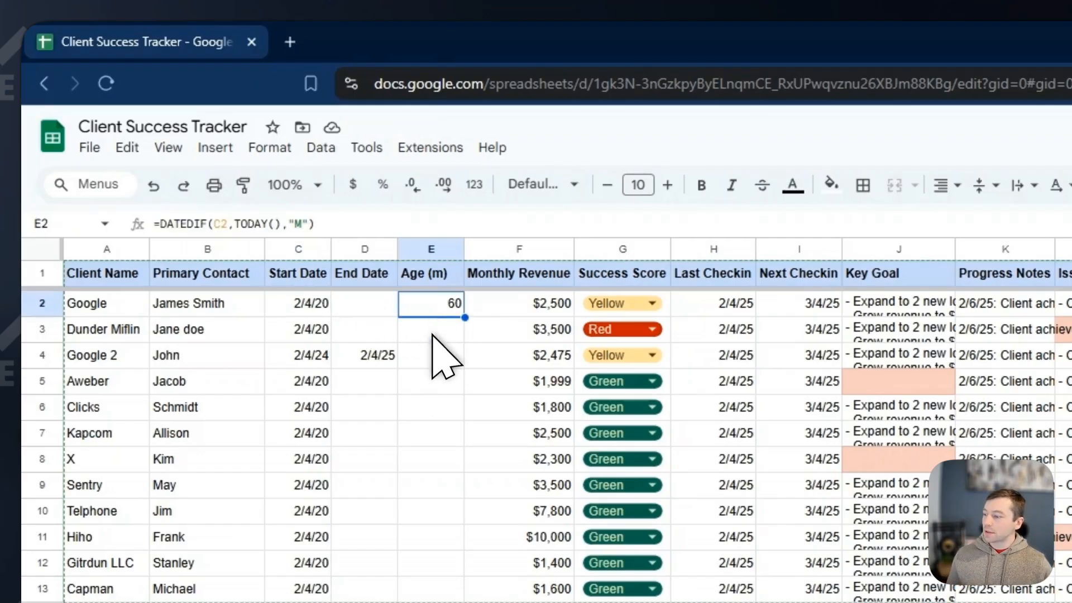
Turn the E2 formula into =arrayformula(DATEDIF(C2:C,TODAY(),"M")) so it fills the whole Age (m) column
drag(431, 333, 443, 588)
click(444, 408)
click(451, 160)
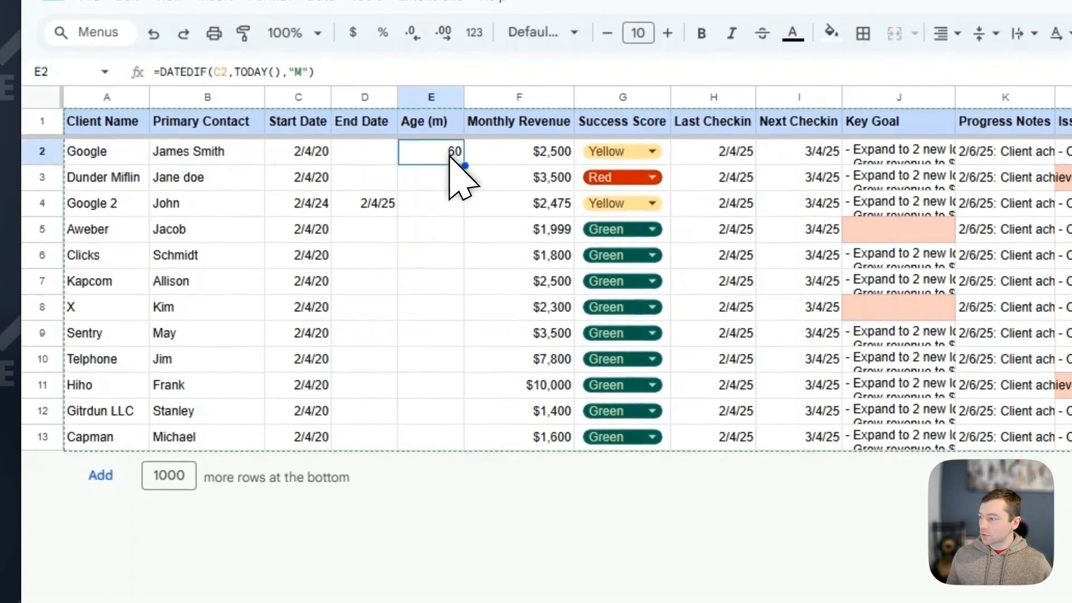
click(167, 74)
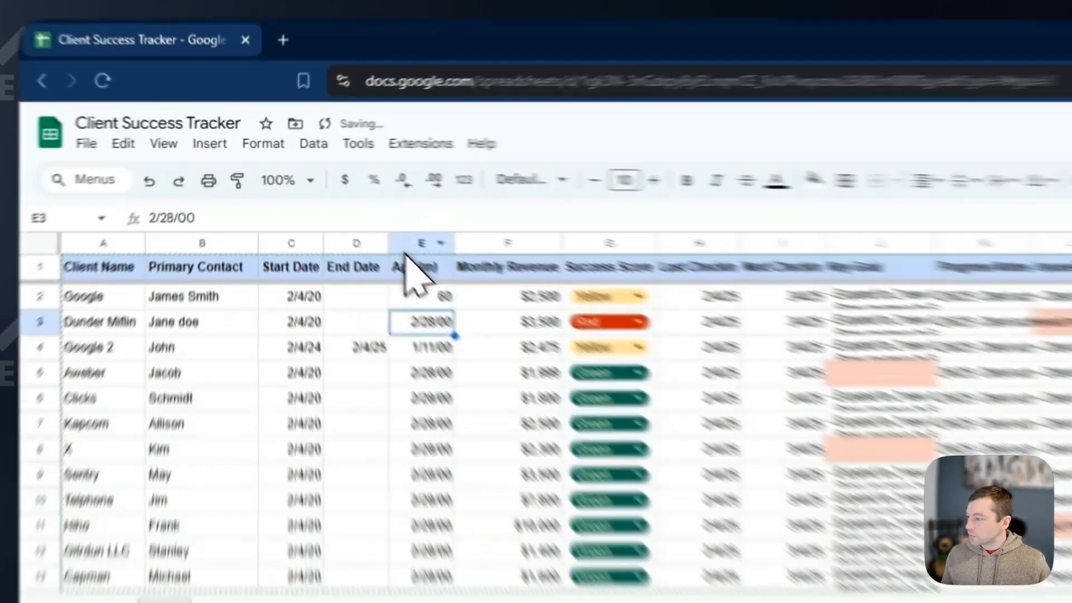
Format the Age (m) column so its values display as whole numbers
click(427, 249)
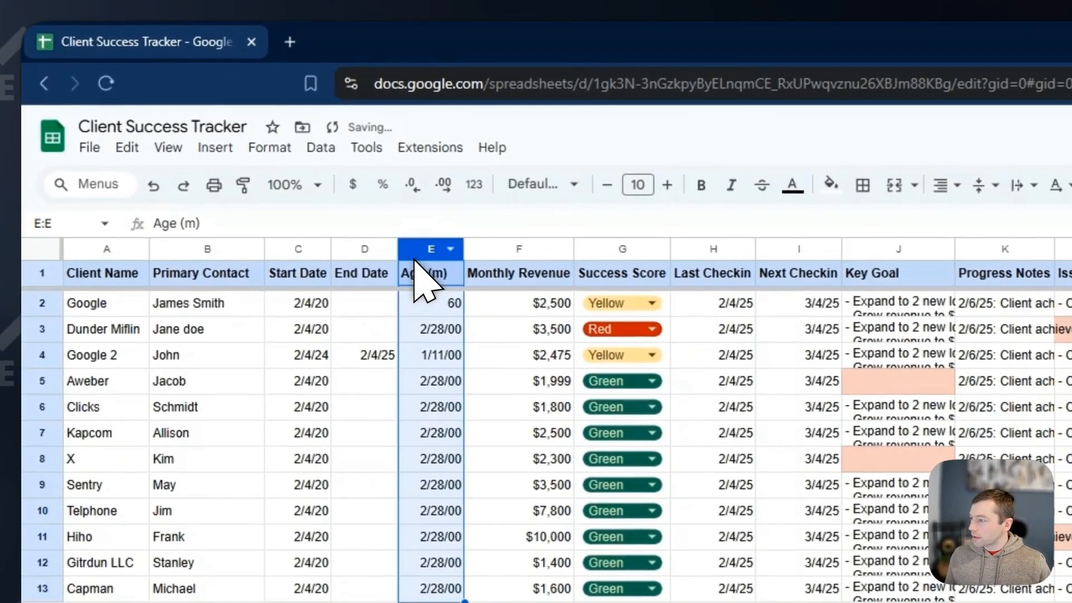
click(279, 150)
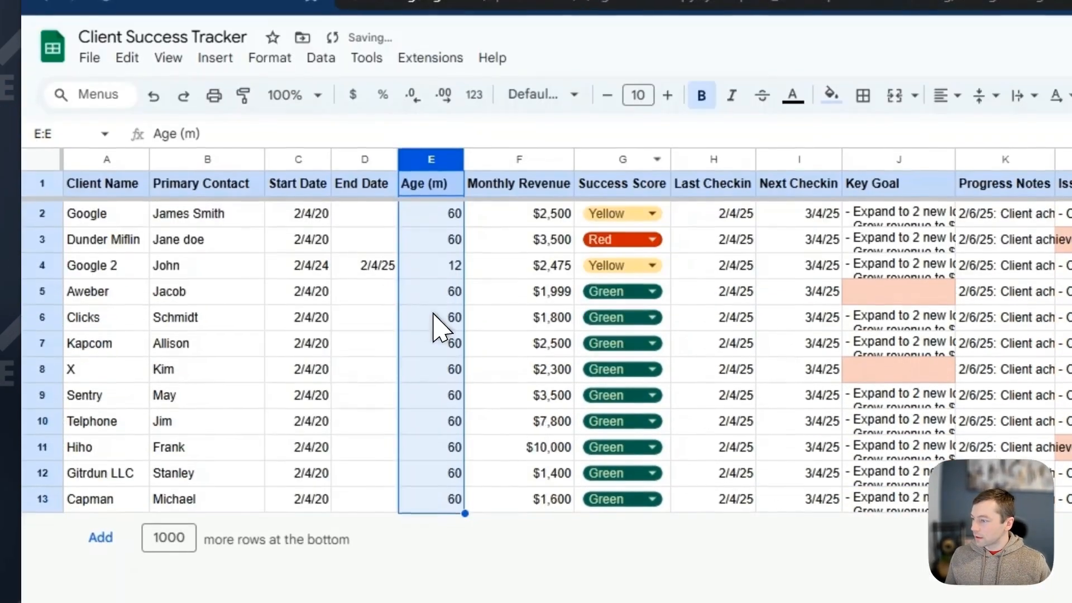
click(437, 383)
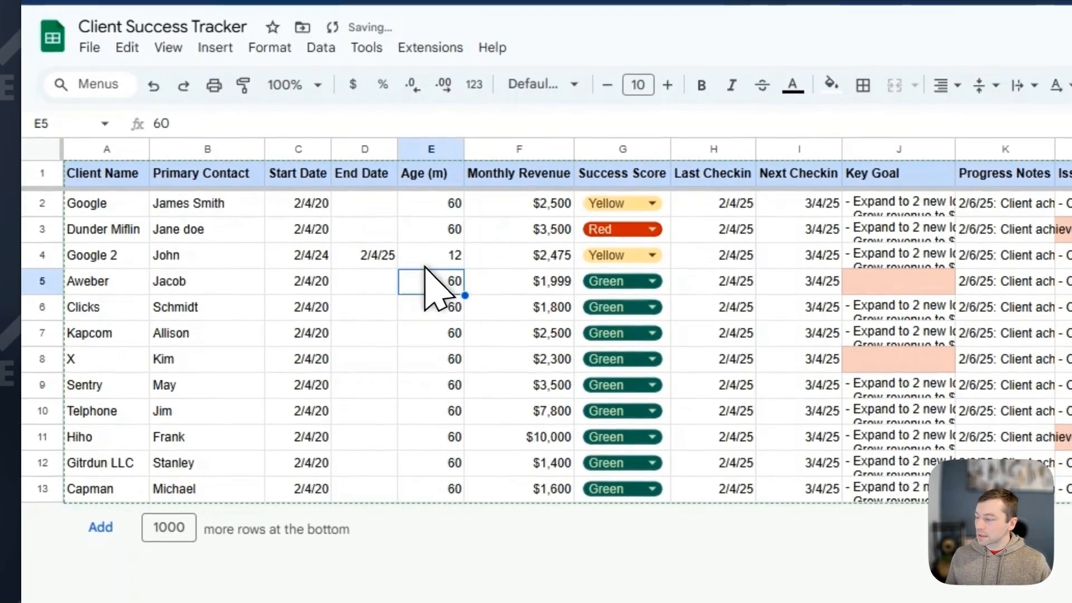
Make the age formula in E2 use End Date when one exists: =arrayformula(DATEDIF(C2:C,if(D2:D="",TODAY(),D2:D),"M"))
click(363, 262)
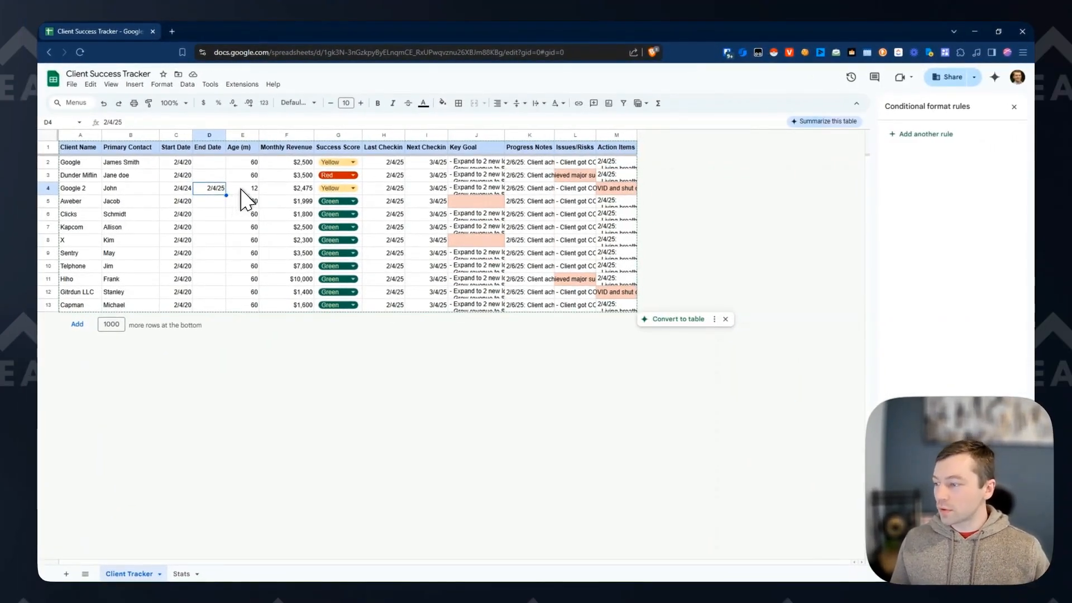
click(243, 162)
click(199, 123)
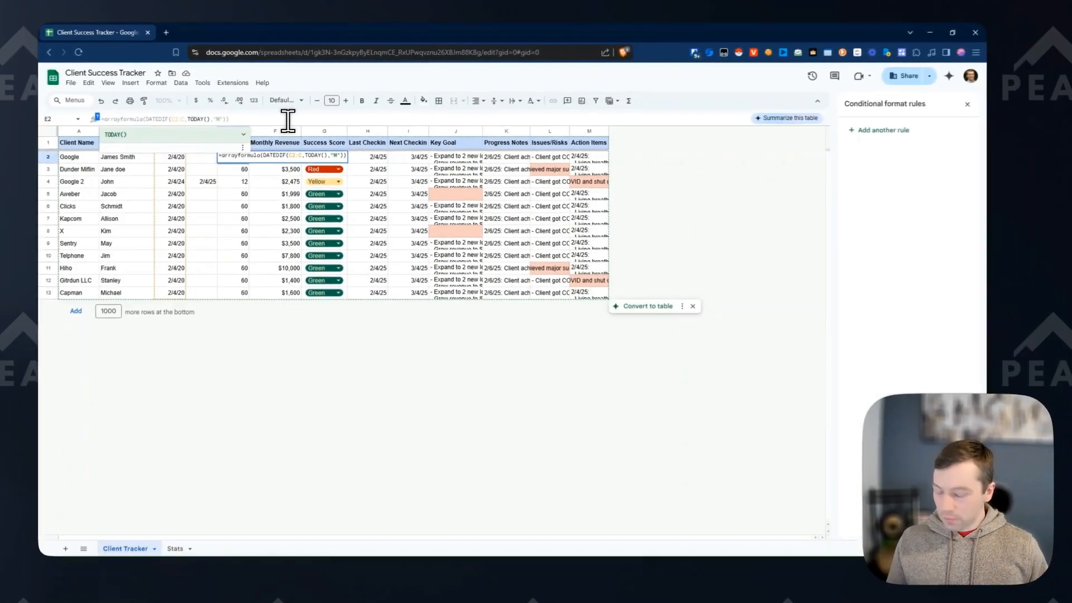
key(Left)
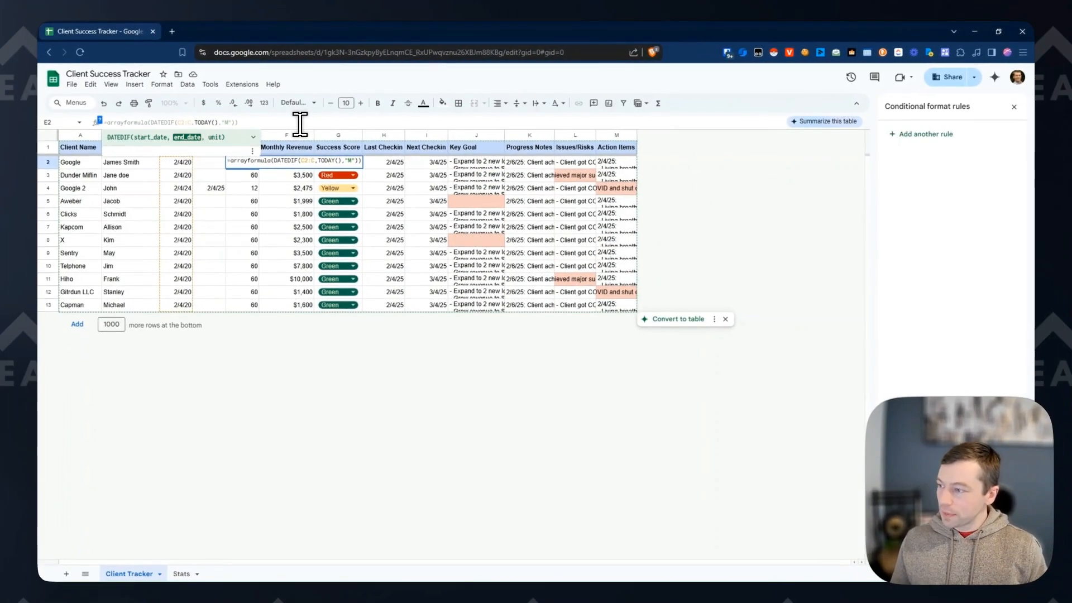
text(if(D)
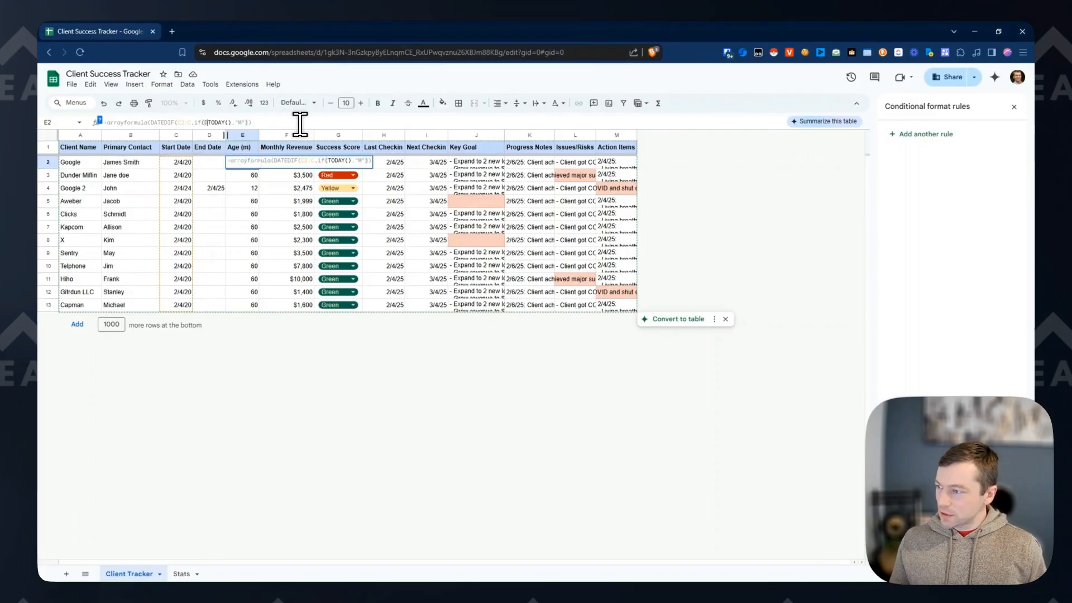
text(2:D<>)
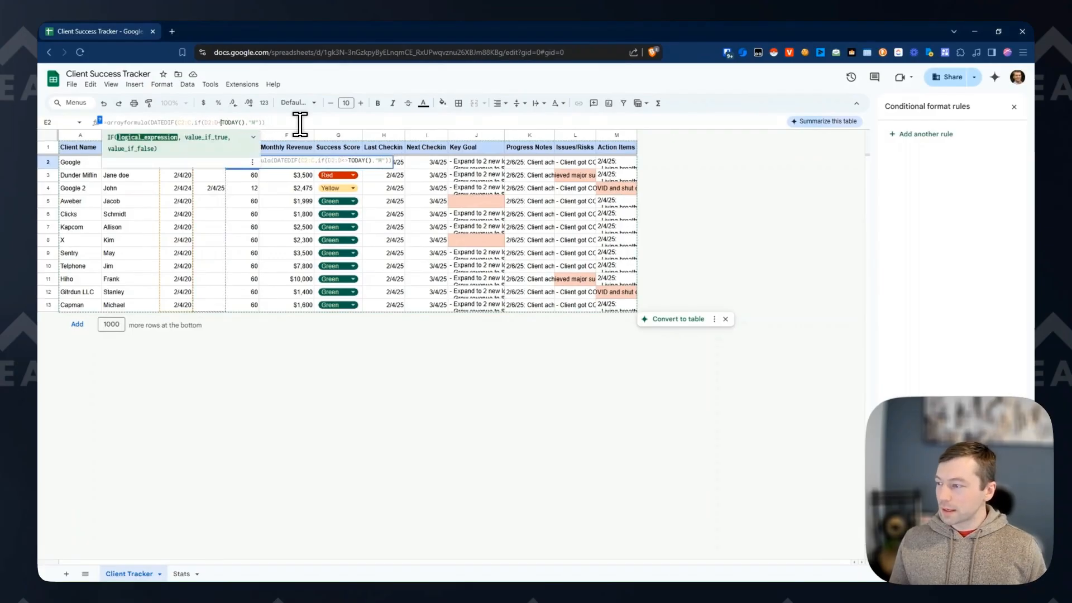
key(BackSpace)
key(BackSpace)
text(="",)
key(Right)
key(Right)
key(Right)
key(Right)
key(Right)
key(Right)
key(Right)
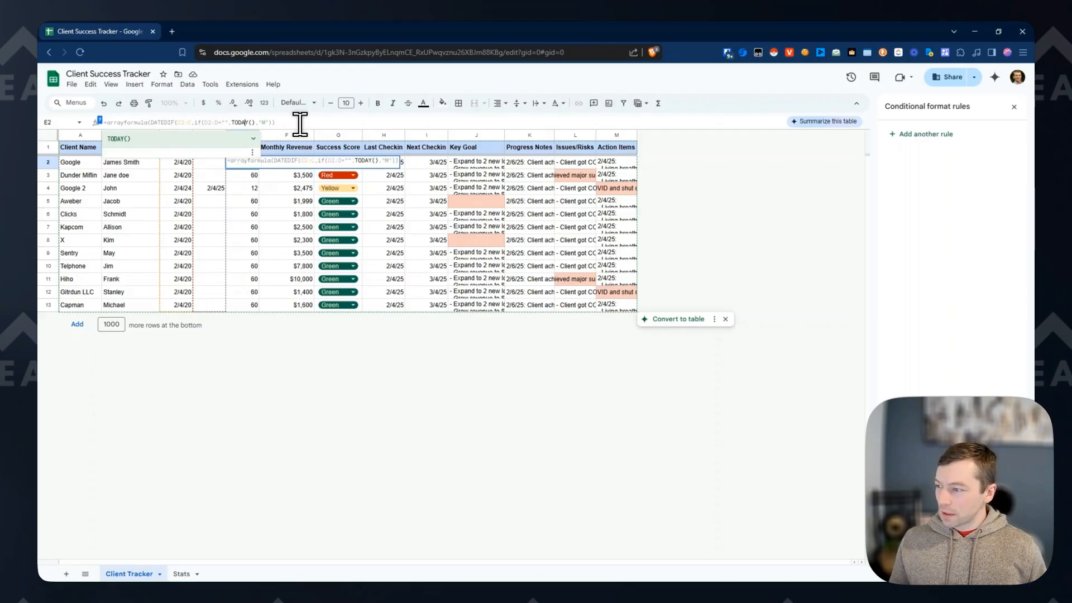
text(,)
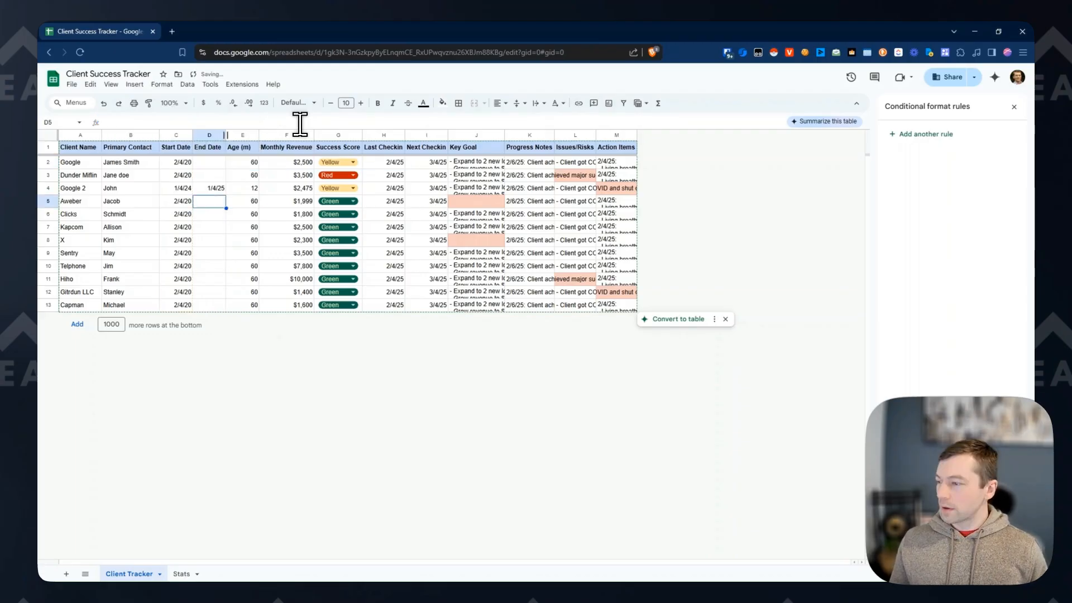
key(Up)
key(Up)
key(Up)
key(Right)
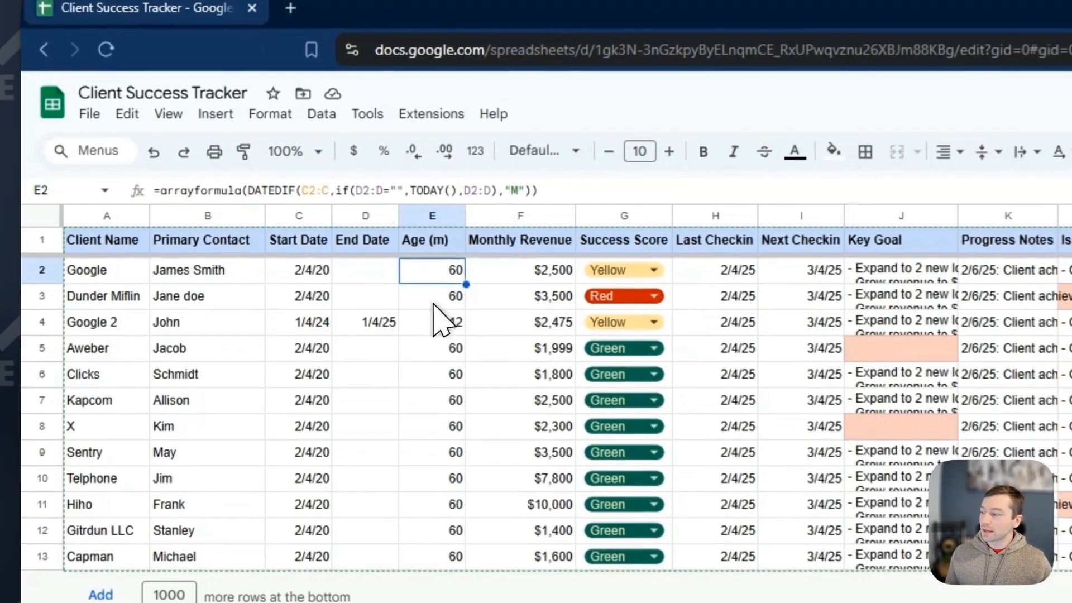
key(Down)
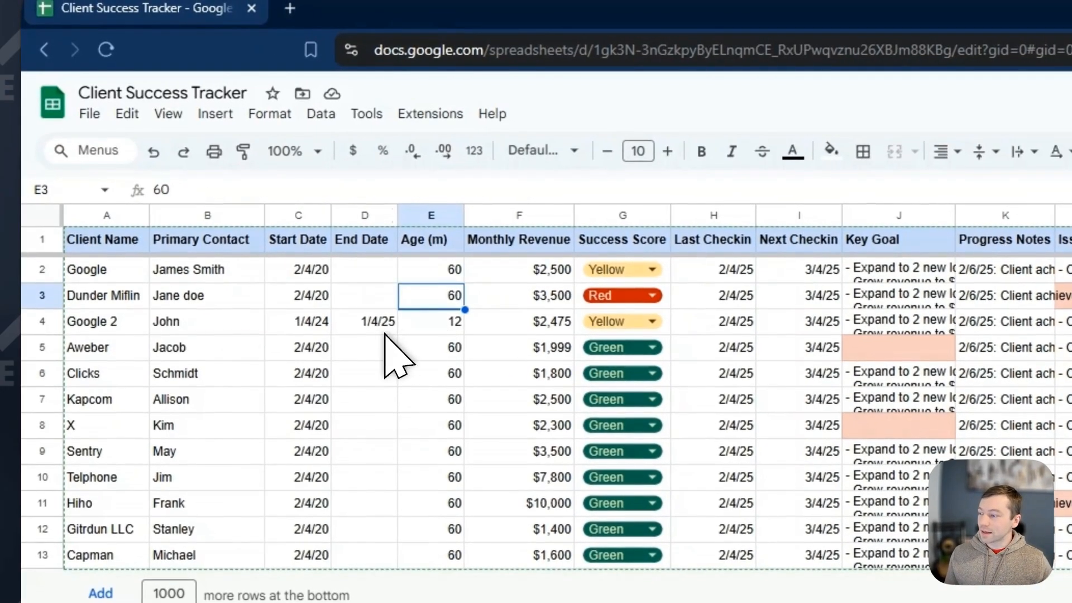
On the Stats sheet, label A3 "Avg. RR" and average the client ages in B3 with =AVERAGE('Client Tracker'!E:E)
click(205, 190)
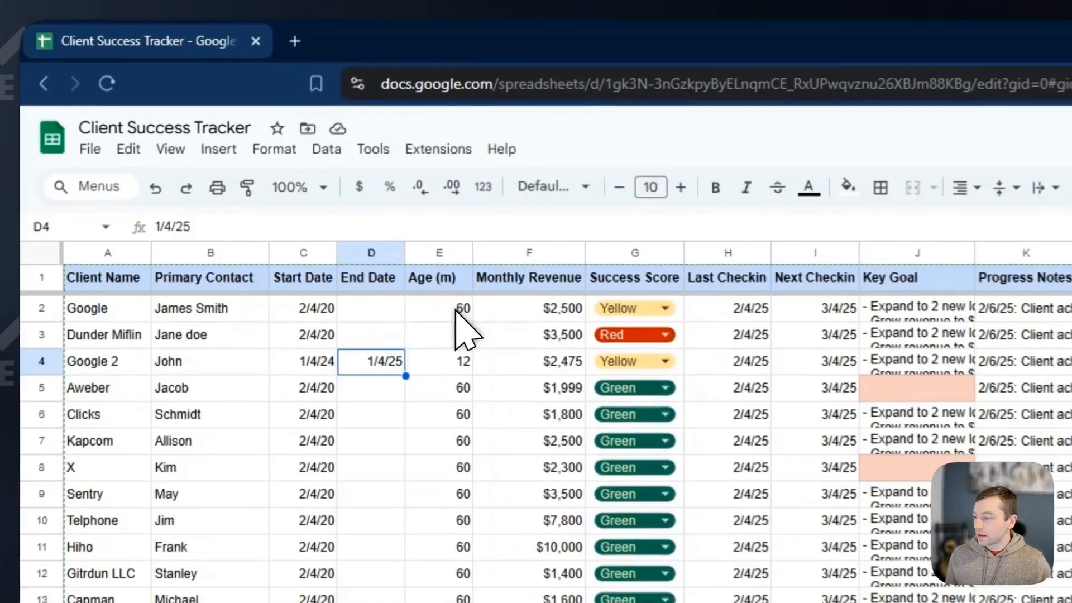
drag(252, 163, 250, 305)
click(250, 189)
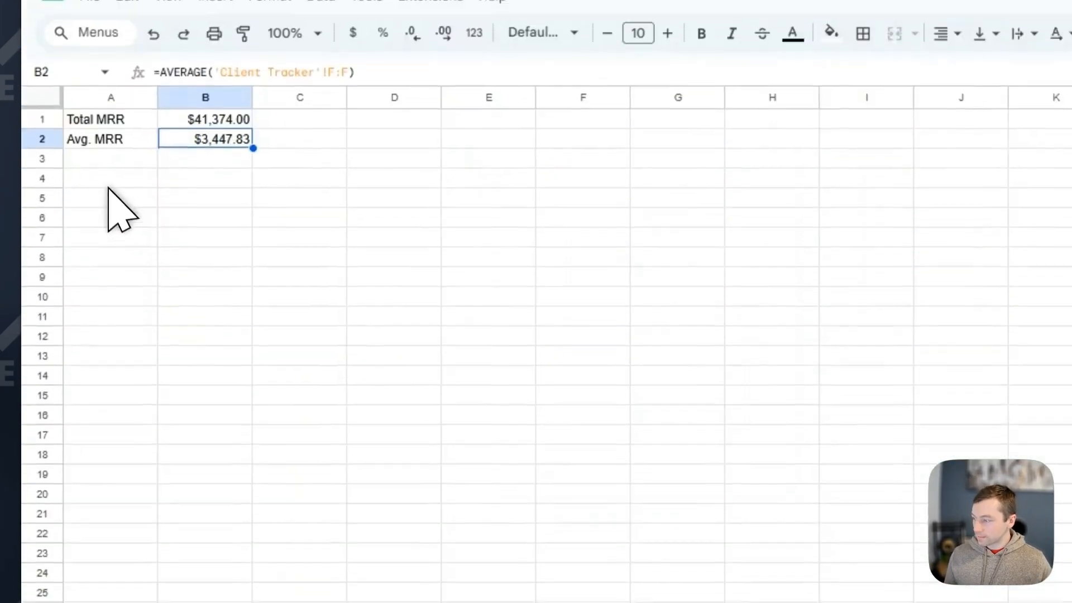
click(107, 163)
text(Avg.)
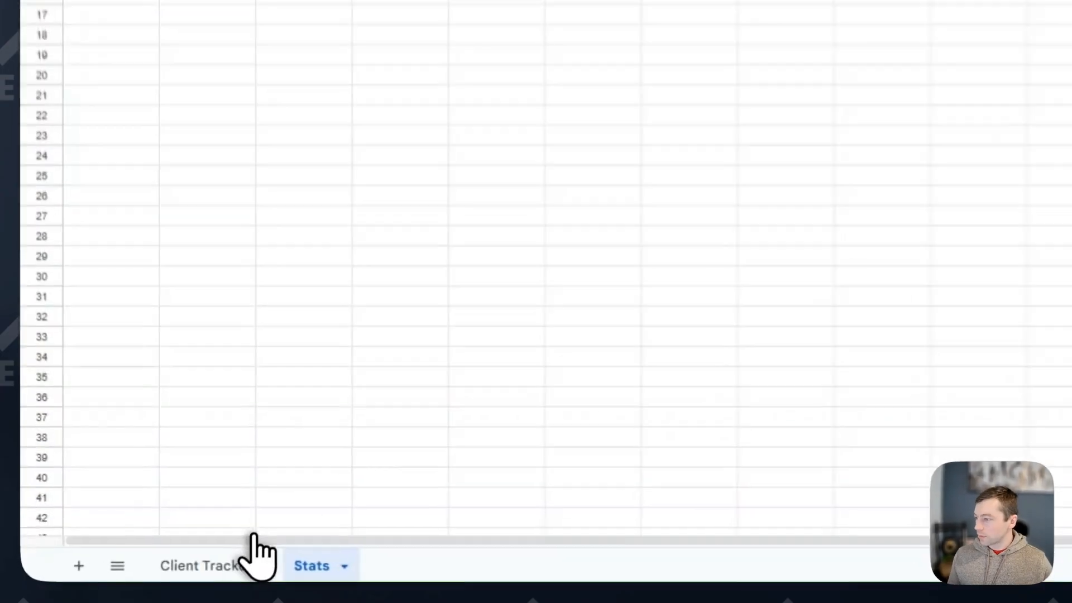
click(129, 574)
click(241, 134)
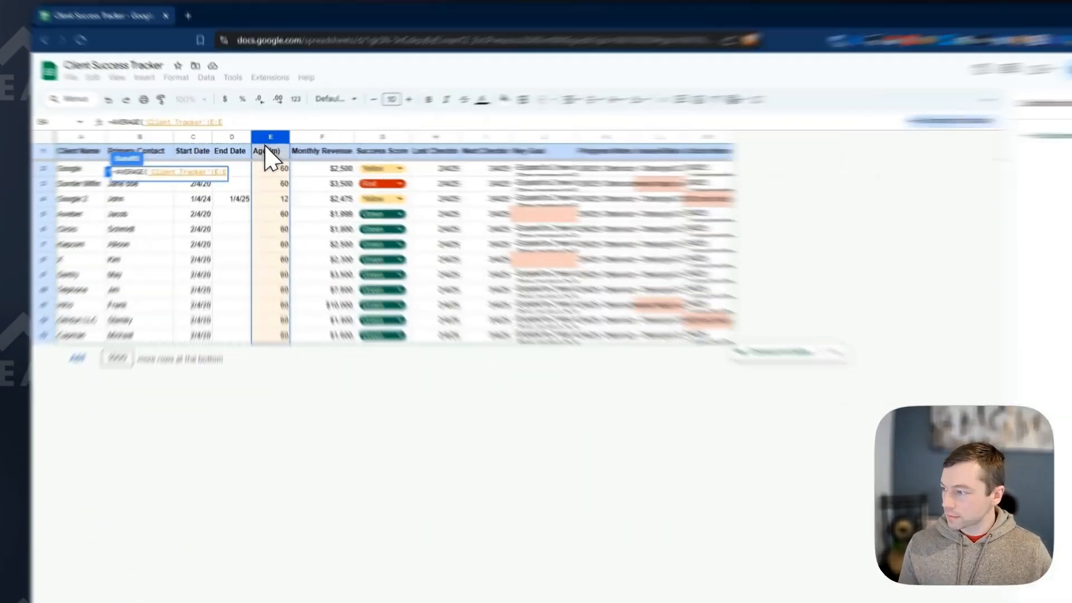
key(Return)
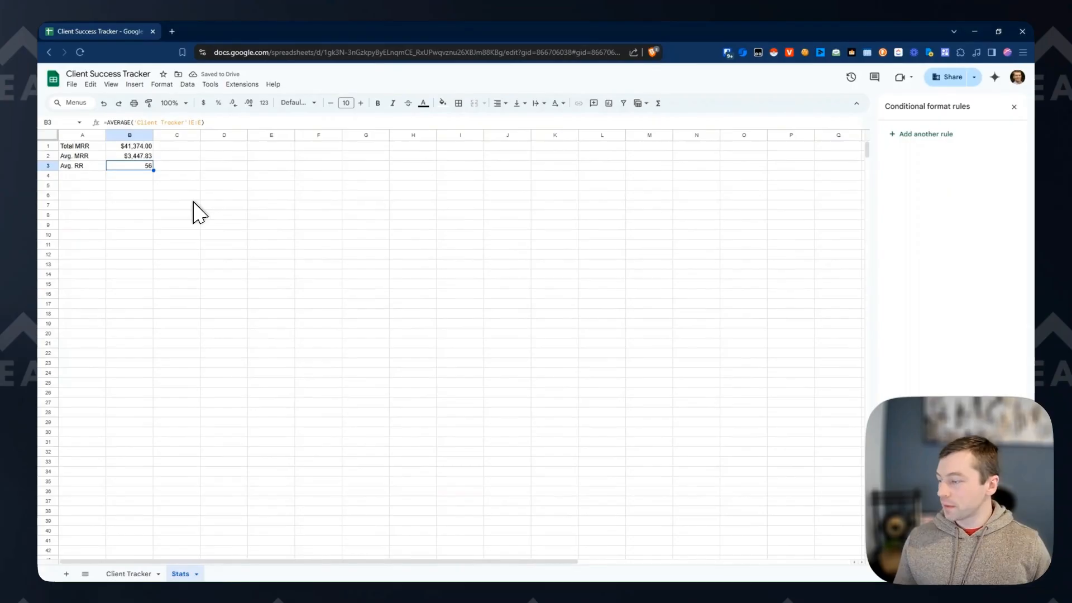
Review the Avg. MRR and Avg. RR entries and their formulas on the Stats sheet
key(Down)
key(Left)
key(Up)
key(Up)
key(Right)
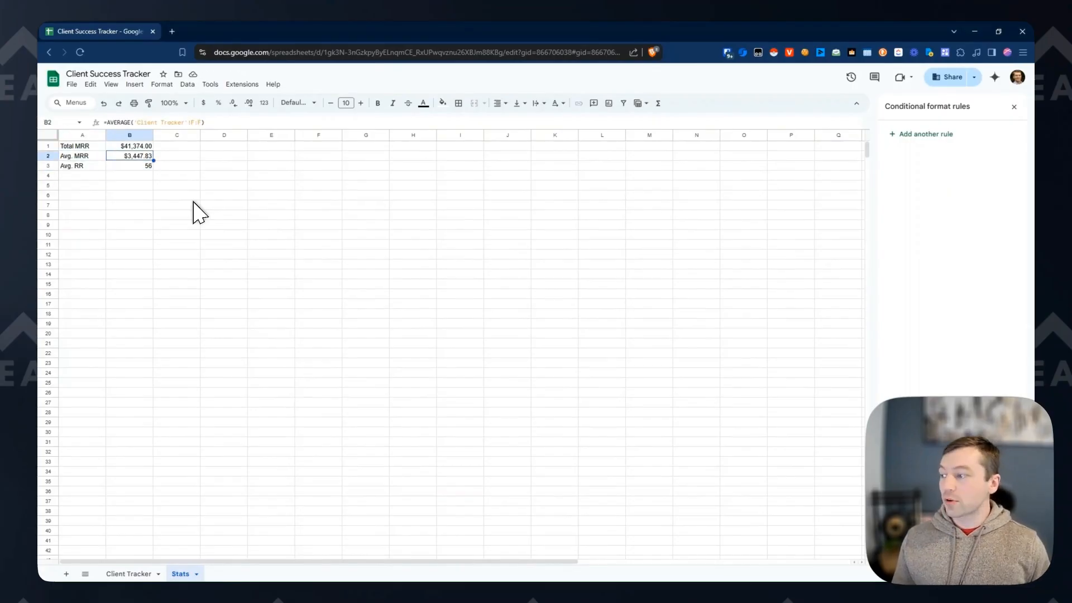
key(Down)
key(Left)
key(Right)
key(Down)
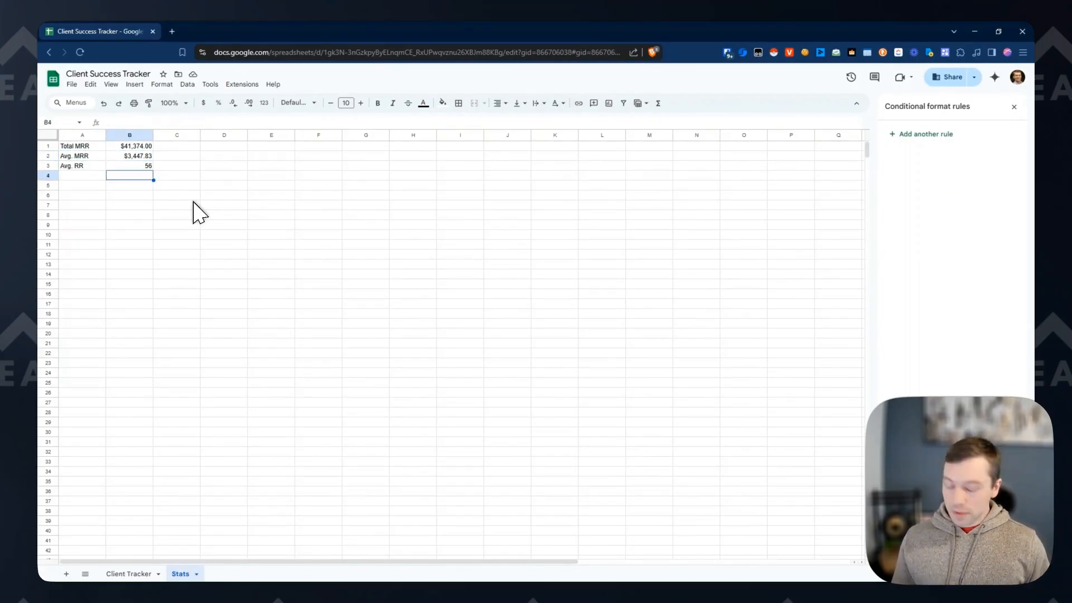
Label A4 "Avg. LTV" and calculate it in B4 with =B2*B3
key(Left)
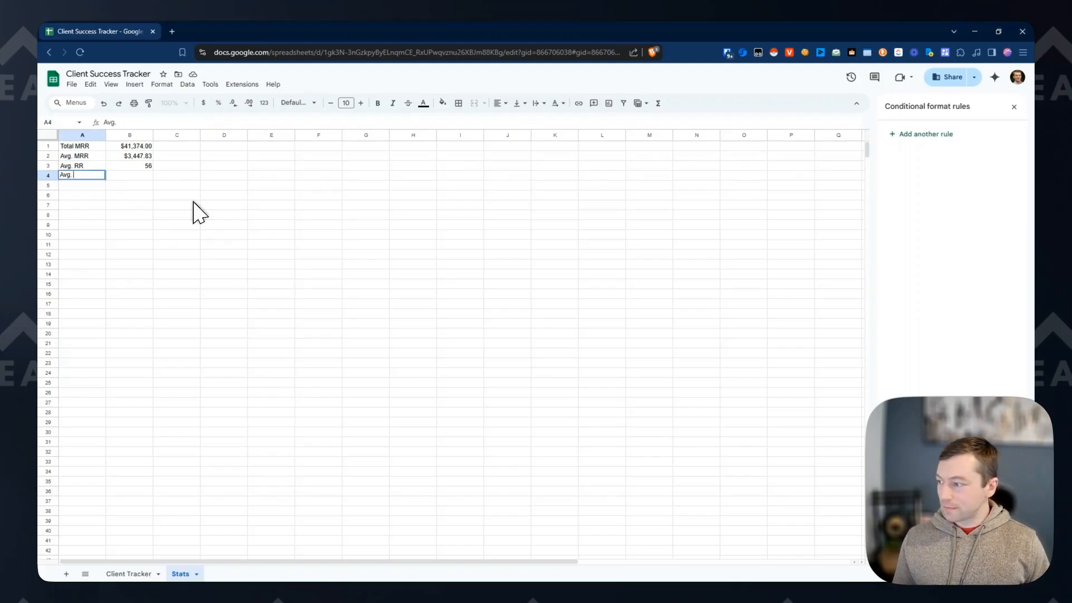
key(Up)
key(Right)
text(=)
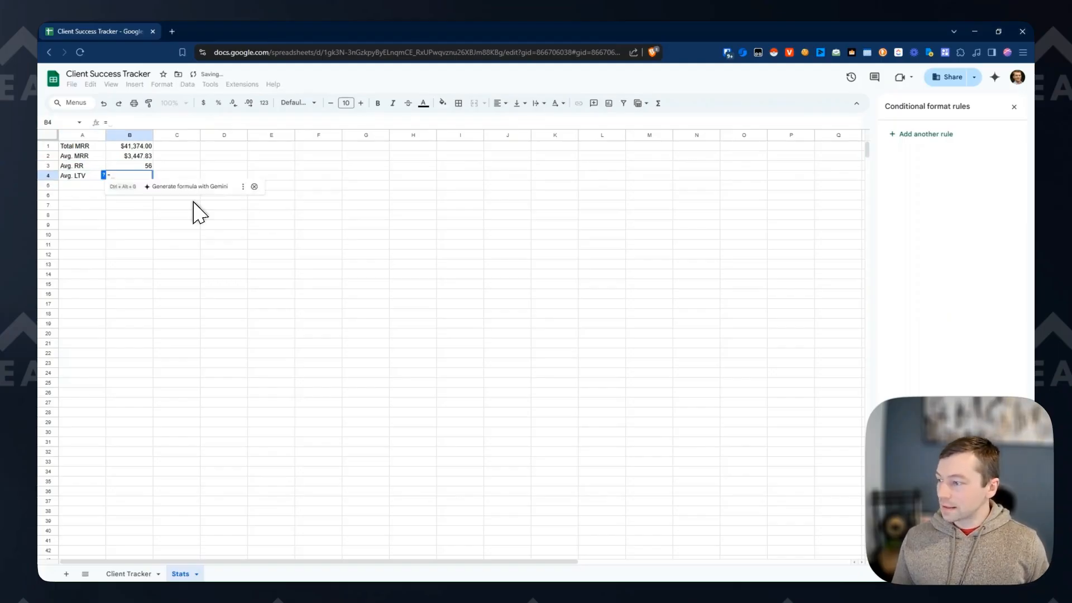
key(Up)
key(Up)
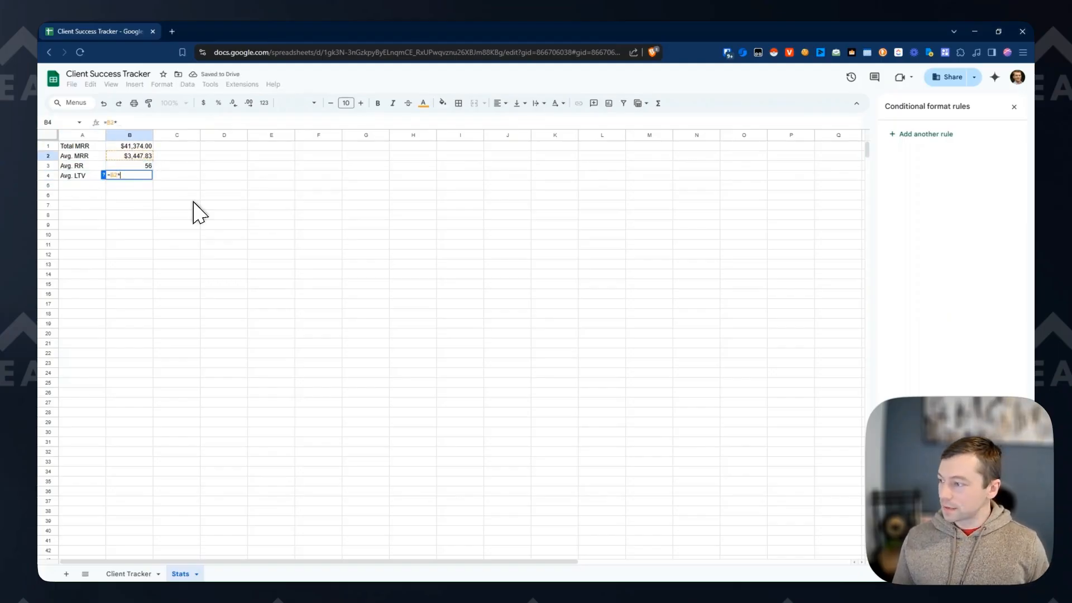
text(*)
key(Up)
key(Return)
key(Up)
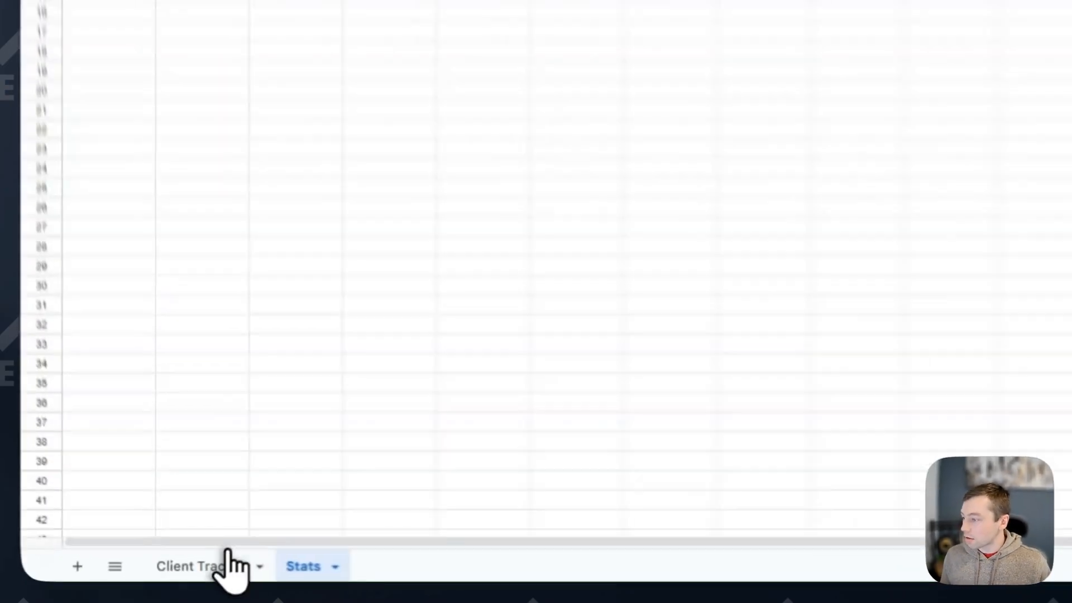
Give the Stats labels in A1:A4 the Client Tracker header's bold text and light blue fill, and make the rows taller
click(133, 573)
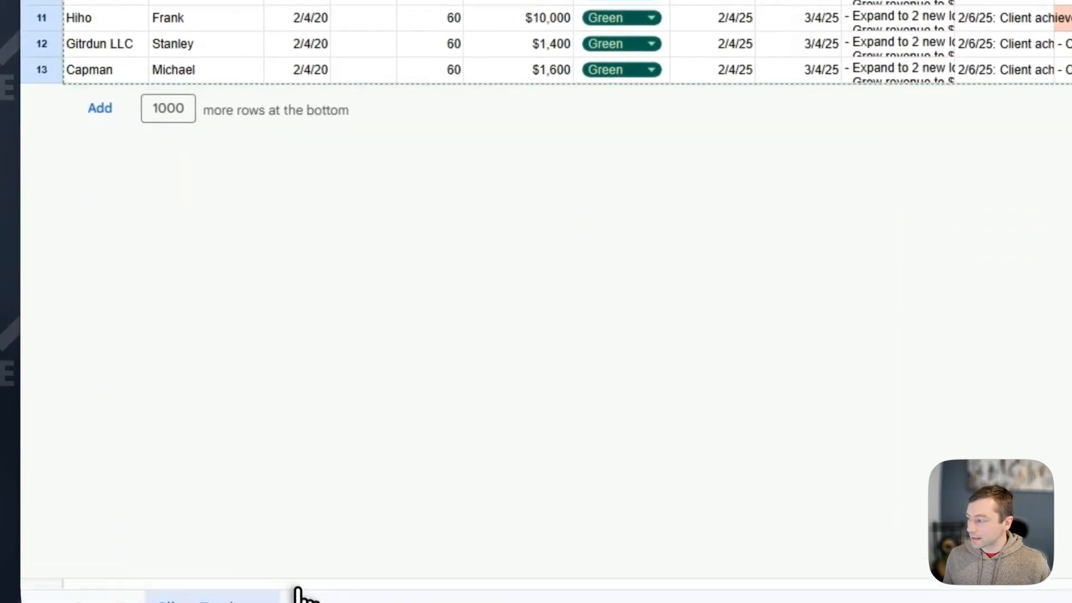
click(298, 589)
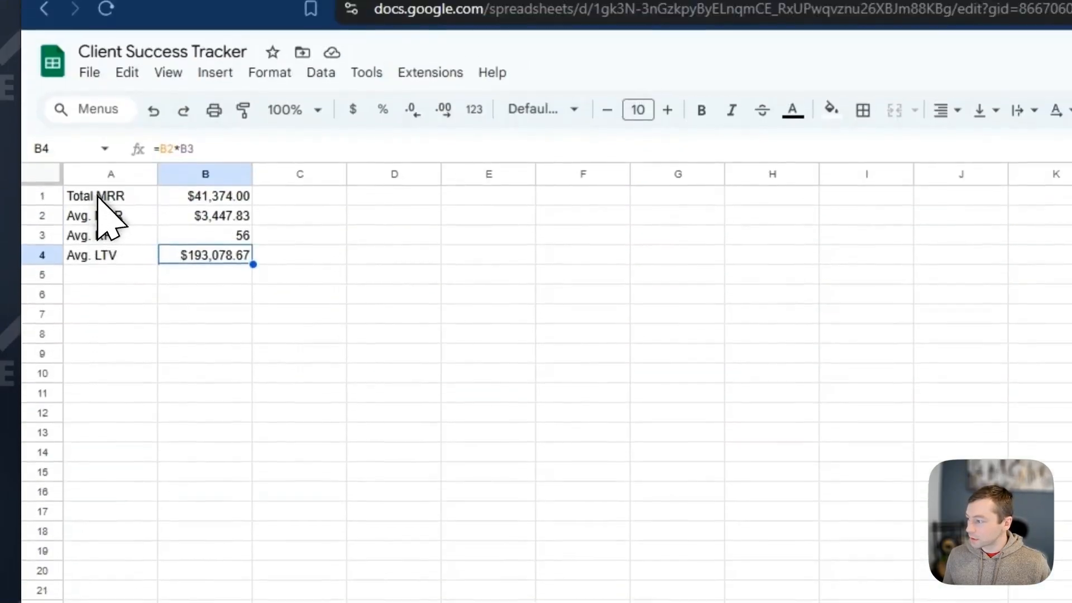
click(100, 196)
click(106, 270)
drag(141, 202, 149, 324)
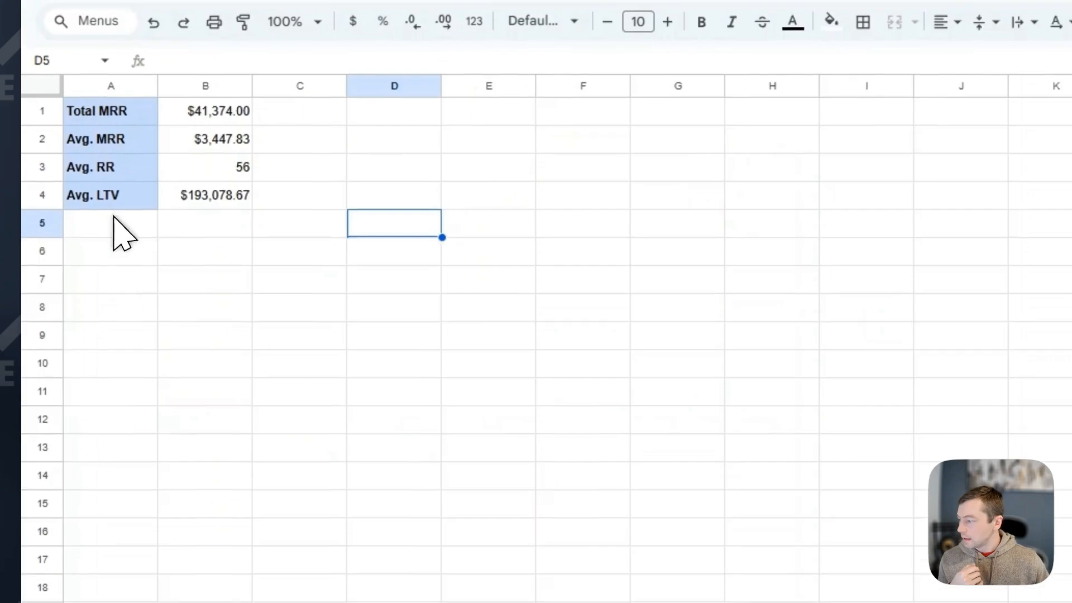
Label A5 "Total Clients" and count the clients in B5 with =COUNTA('Client Tracker'!A2:A)
click(113, 219)
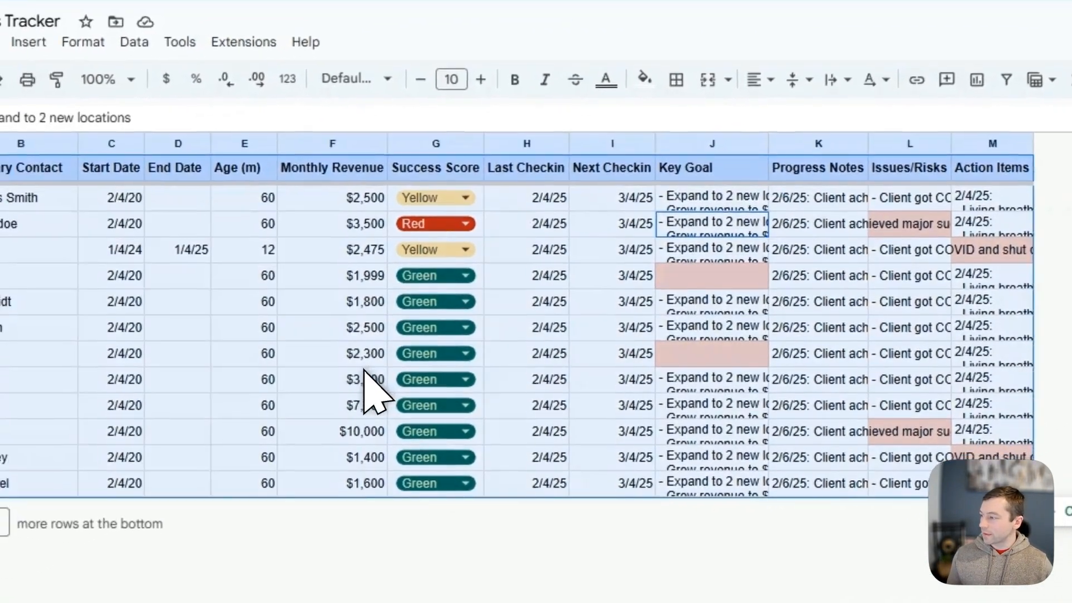
Make all rows of the Client Tracker sheet taller and widen columns J through M, Key Goal to Action Items, equally
key(ctrl+a)
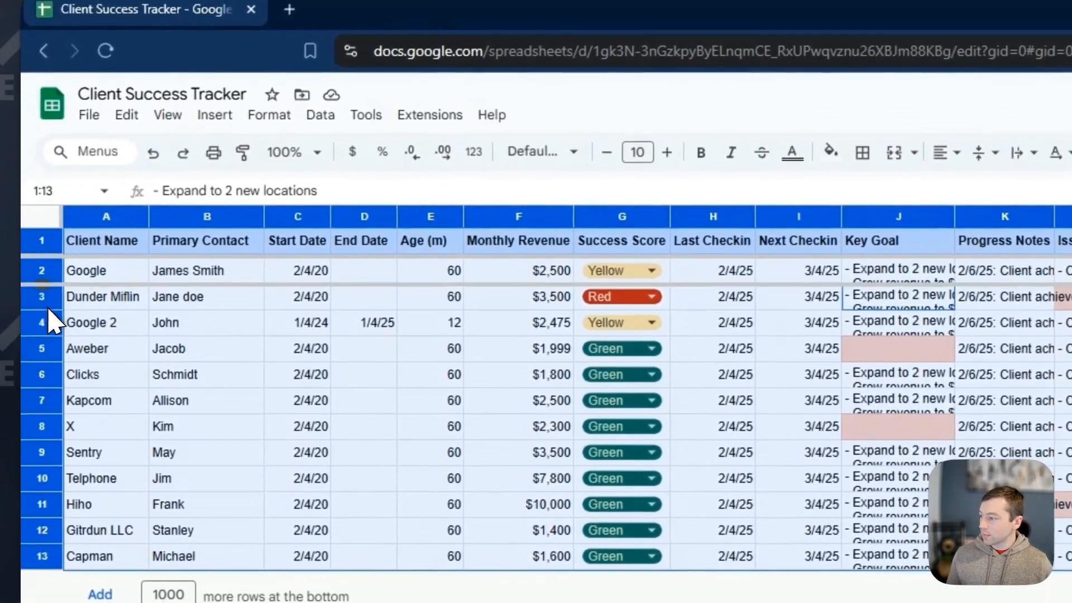
drag(49, 300, 143, 294)
click(734, 293)
drag(432, 150, 846, 152)
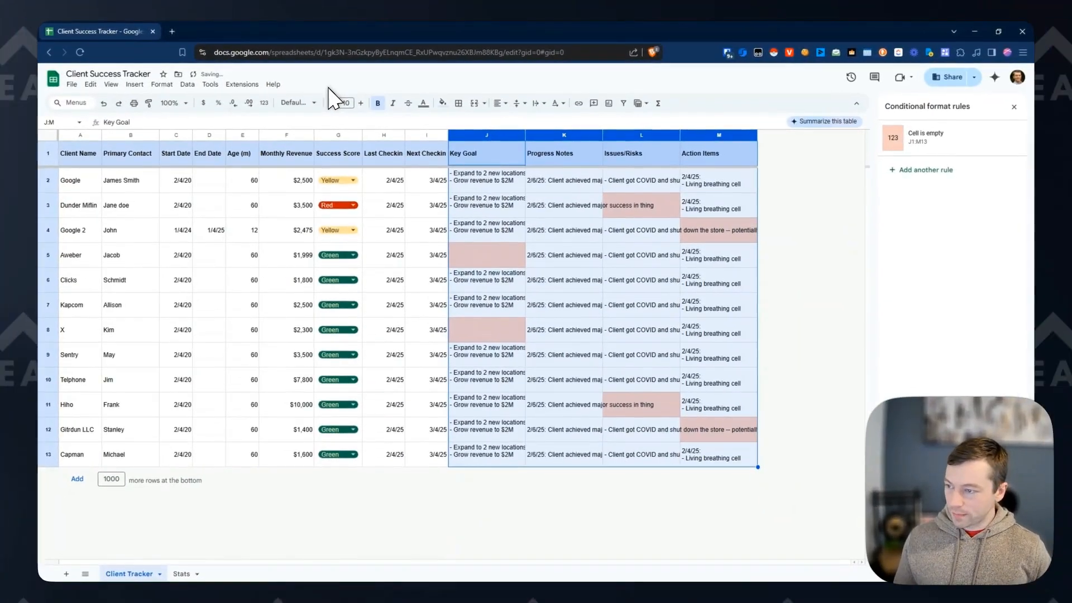
Wrap the text in columns J through M of the Client Tracker sheet
key(alt+slash)
text(wrap)
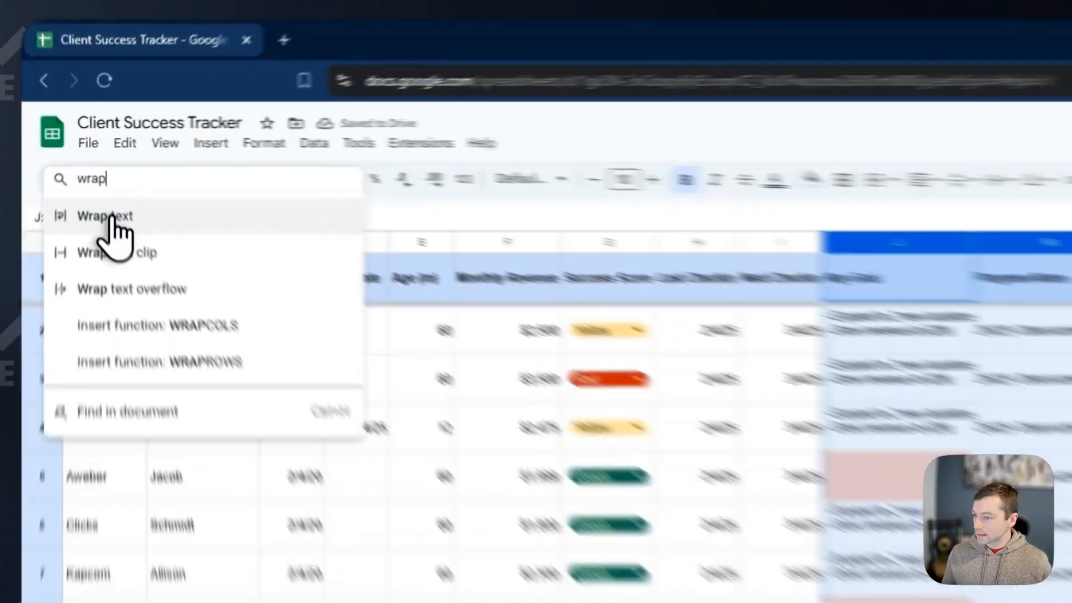
click(110, 219)
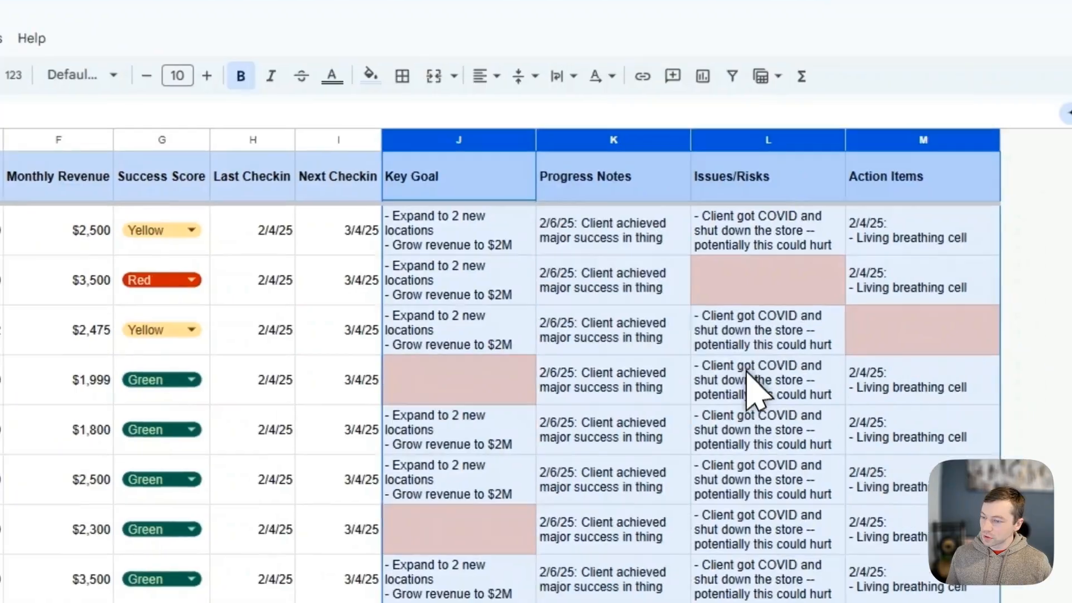
Open the Issues/Risks cell L4 and the second client's Key Goal cell to read their full text, leaving both unedited
click(754, 383)
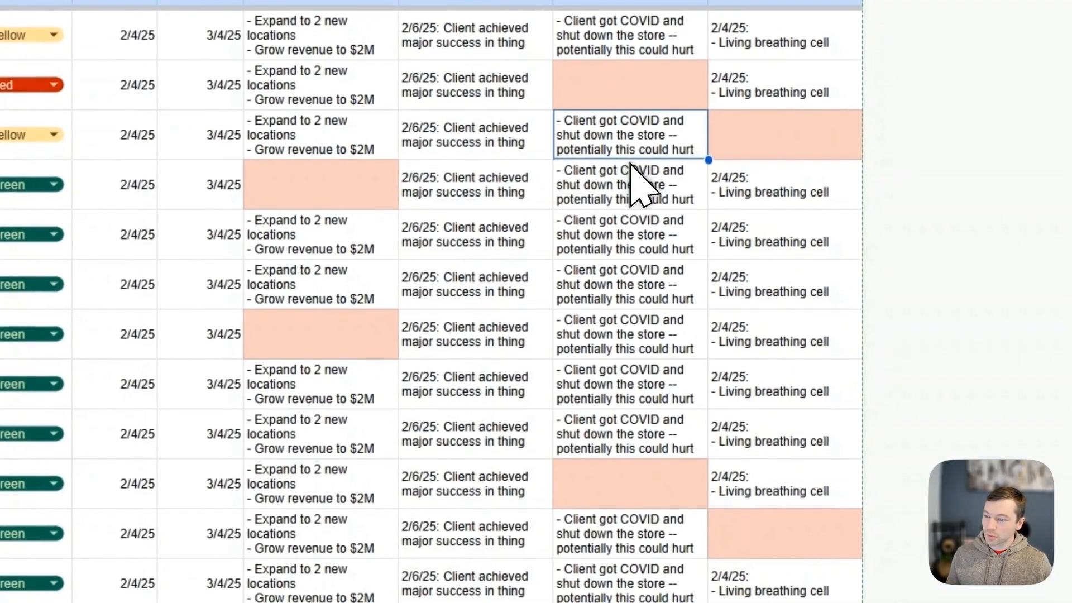
key(Return)
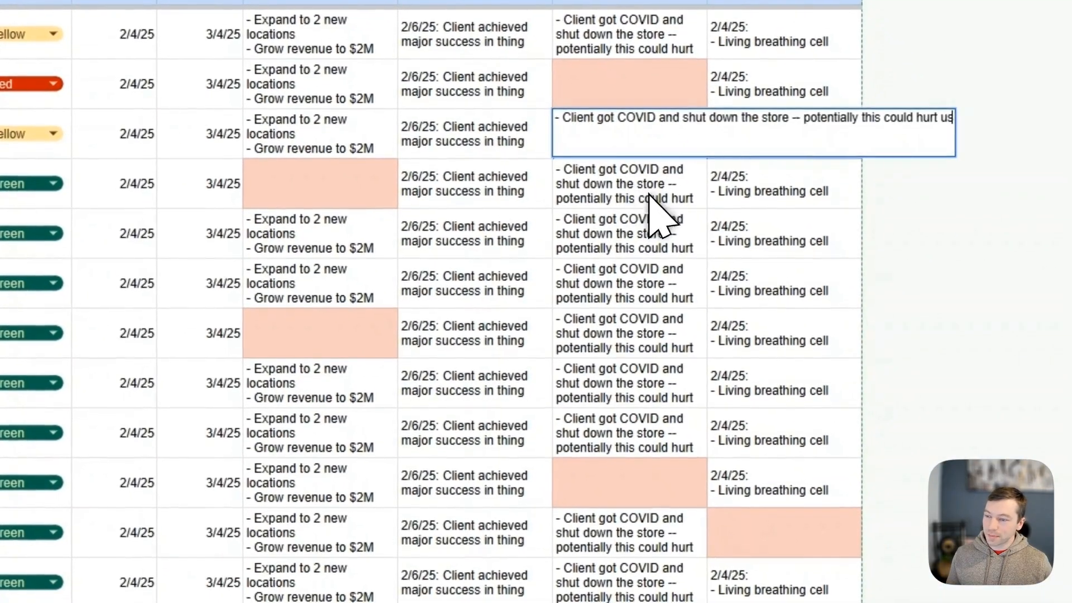
double_click(662, 192)
double_click(357, 90)
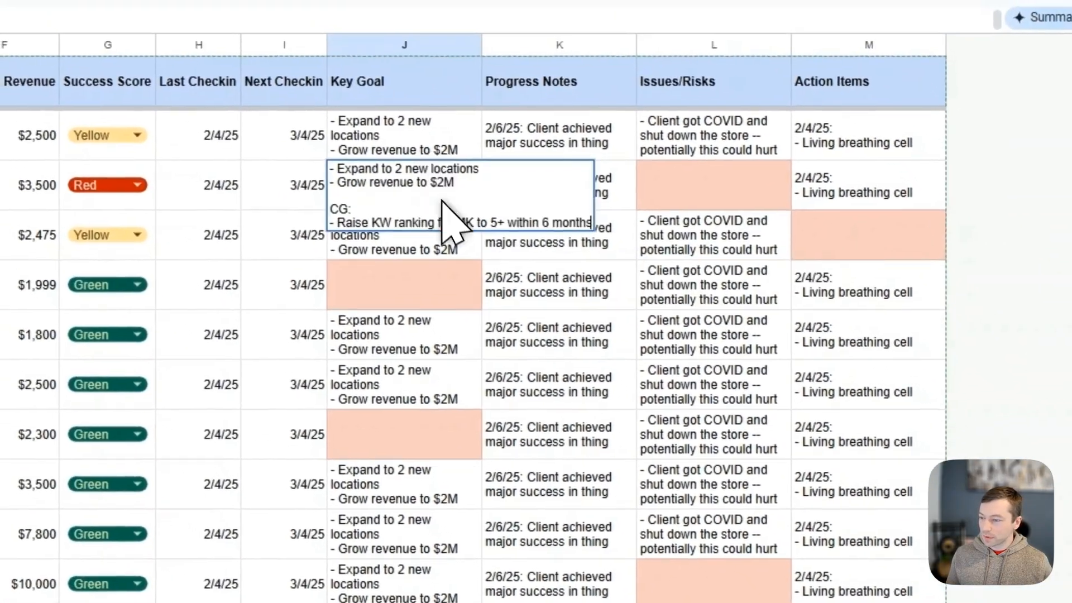
click(501, 297)
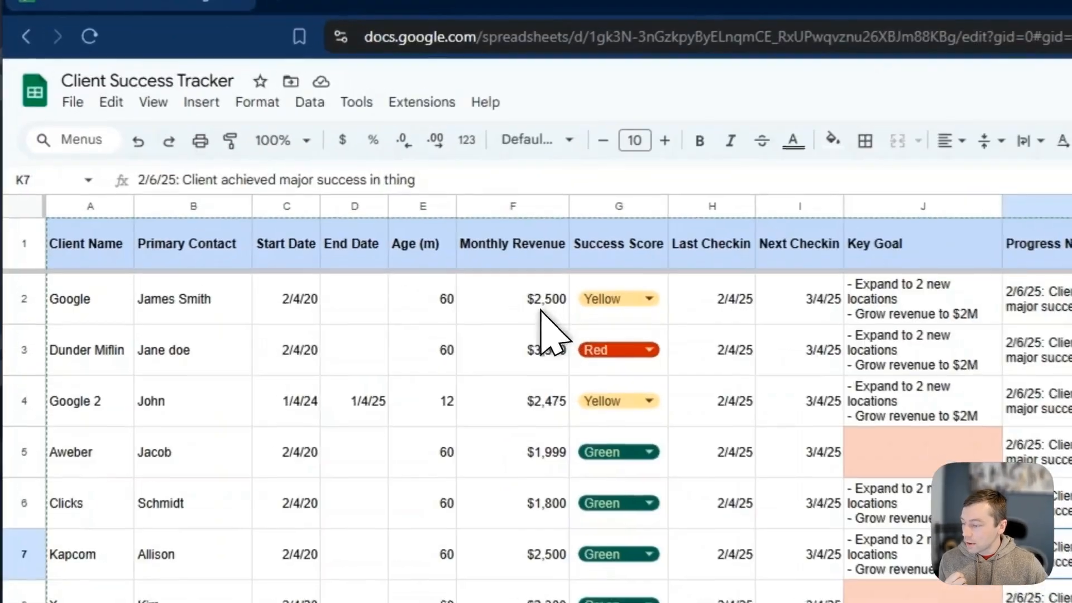
Look over the Monthly Revenue and Key Goal columns and close the conditional format rules
drag(303, 185, 297, 453)
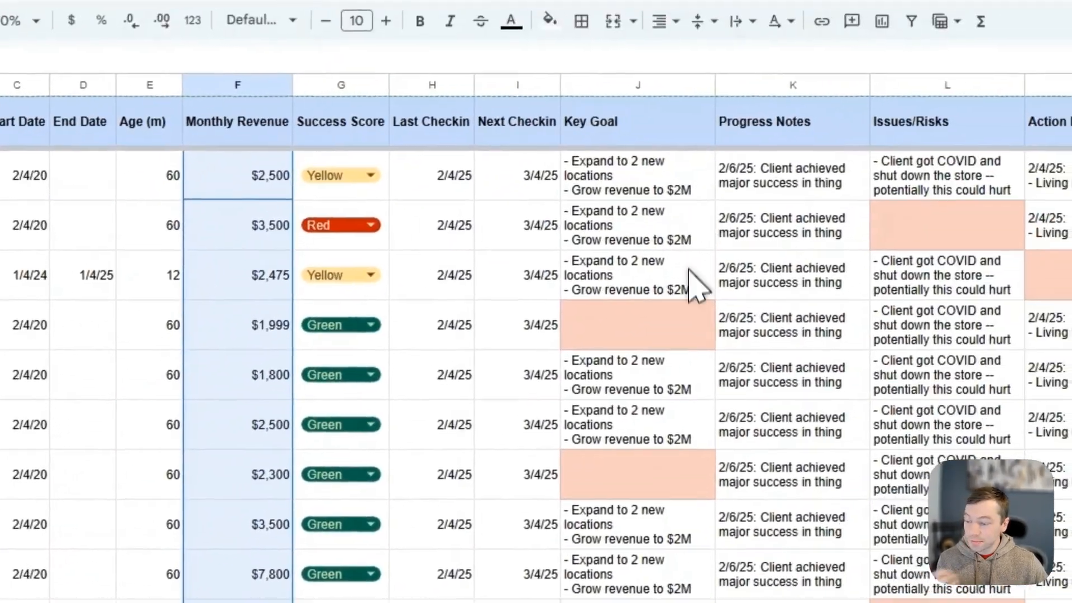
drag(684, 177, 598, 497)
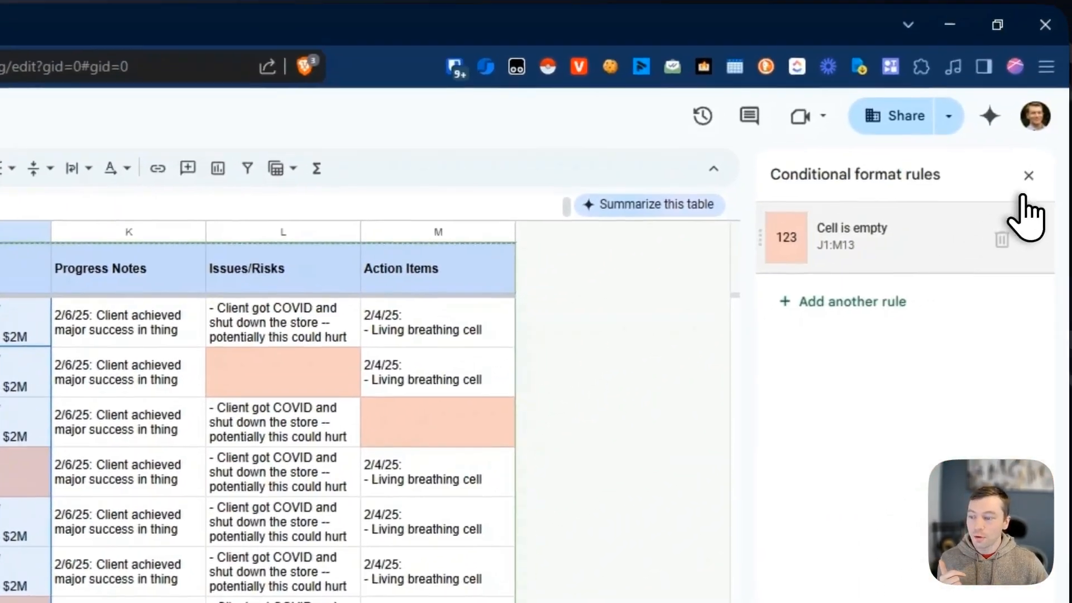
click(1028, 175)
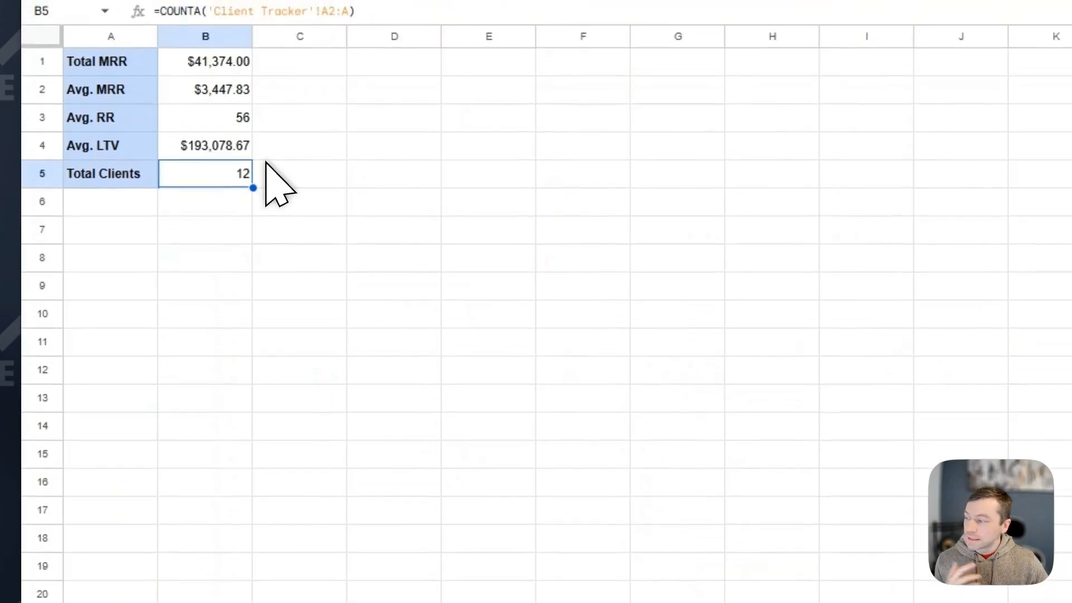
Examine the Avg. MRR, Avg. RR, Avg. LTV and Total Clients figures and their formulas on the Stats sheet
click(136, 277)
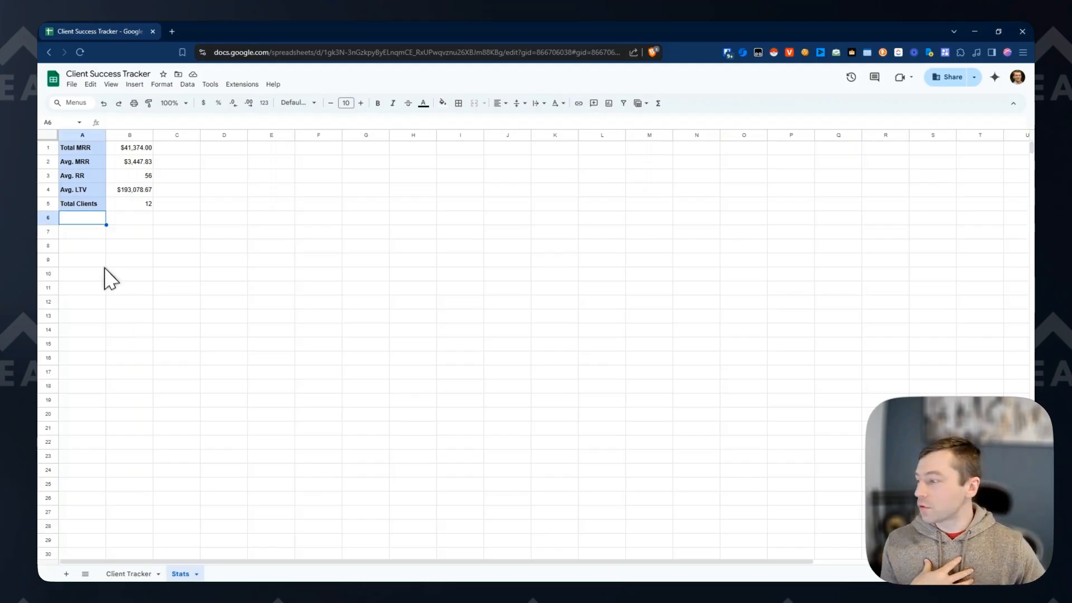
click(217, 314)
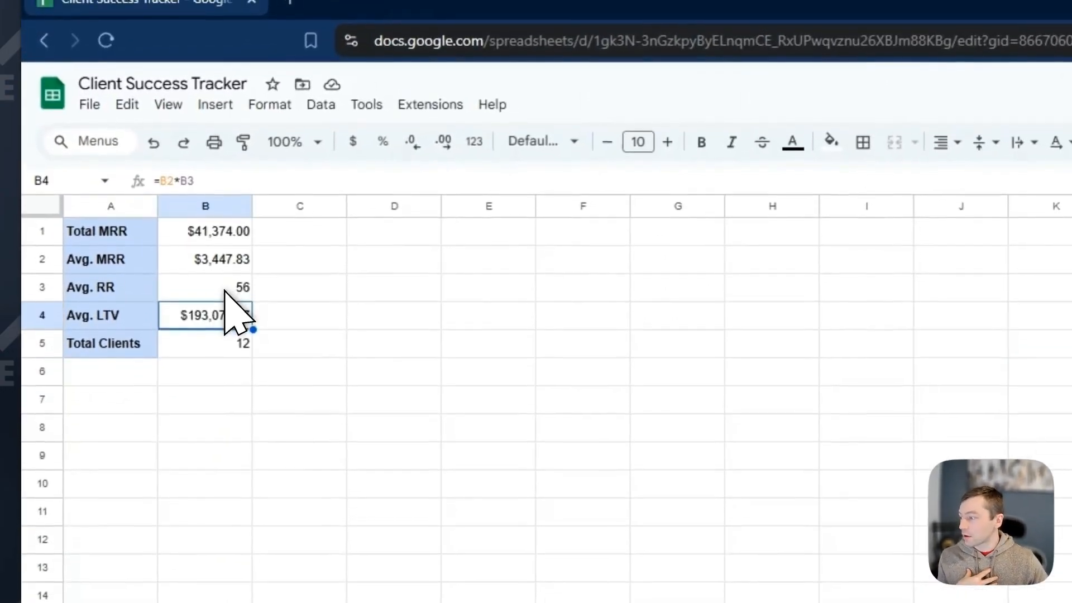
click(215, 337)
click(221, 284)
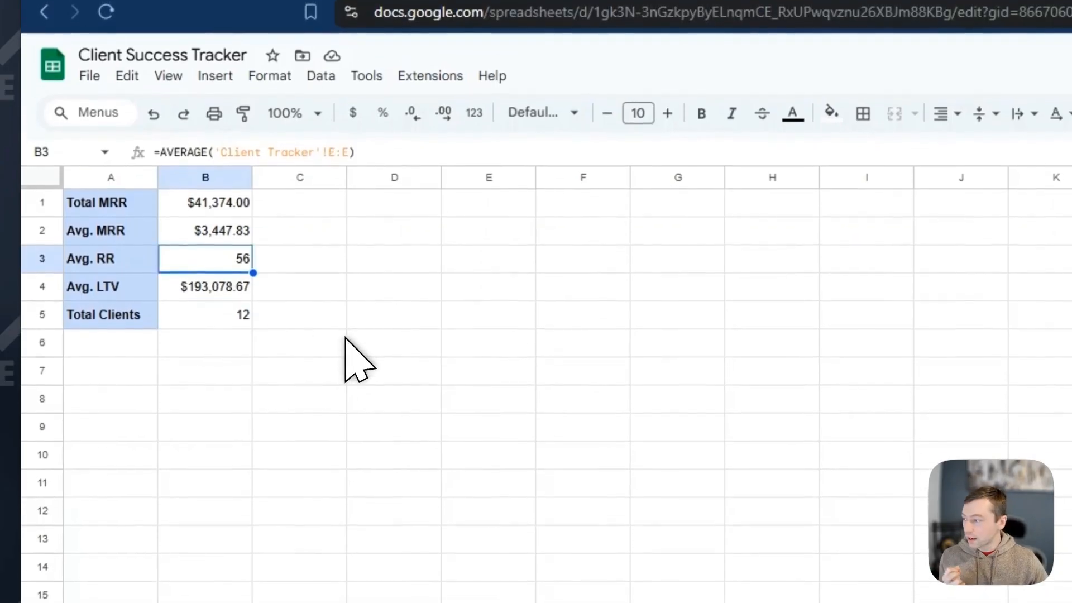
click(235, 240)
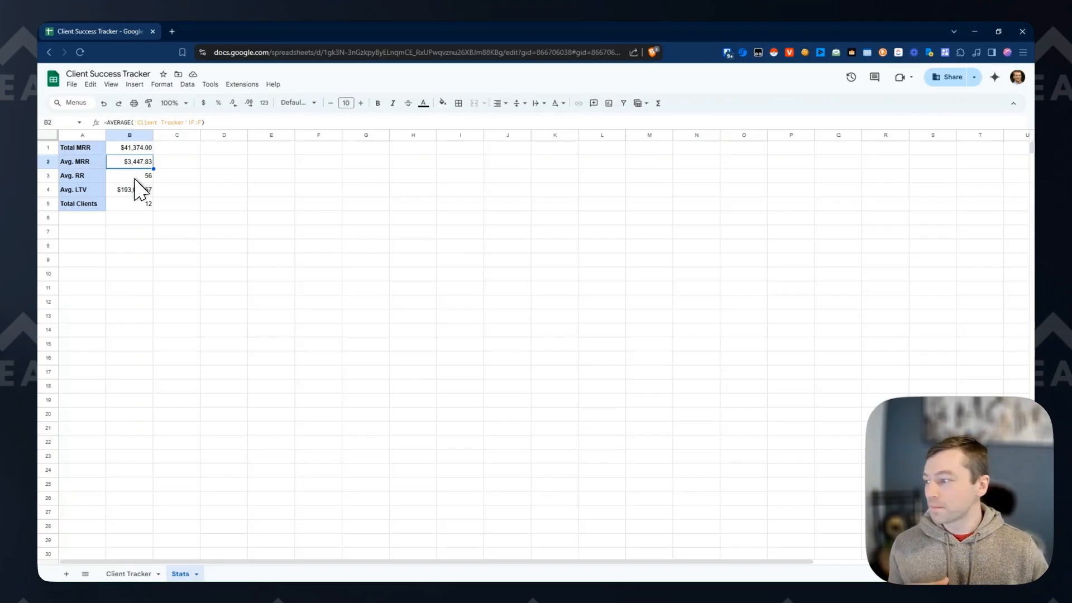
click(135, 178)
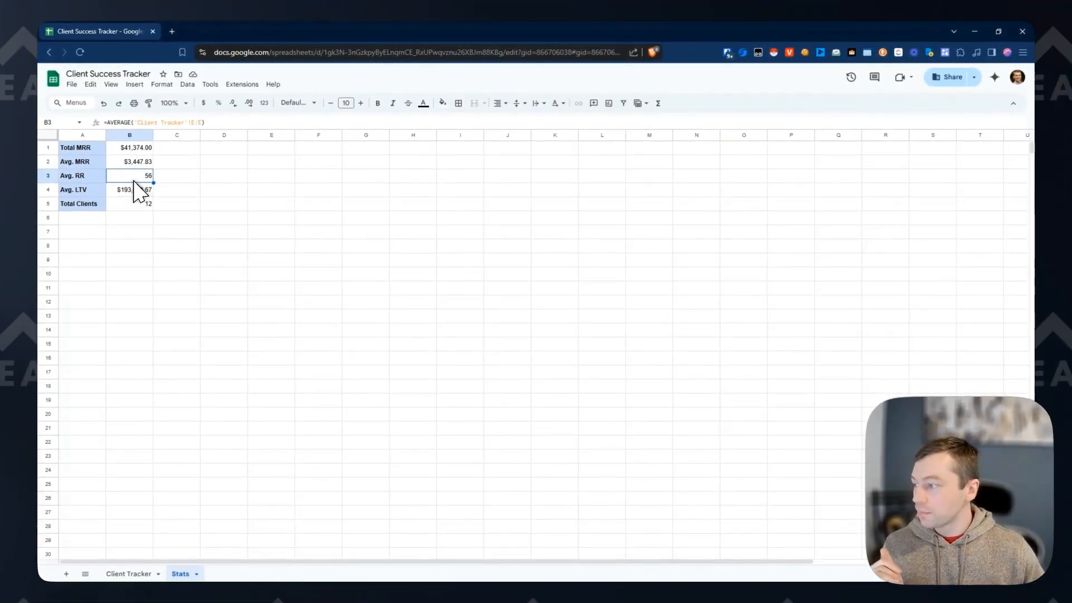
click(135, 190)
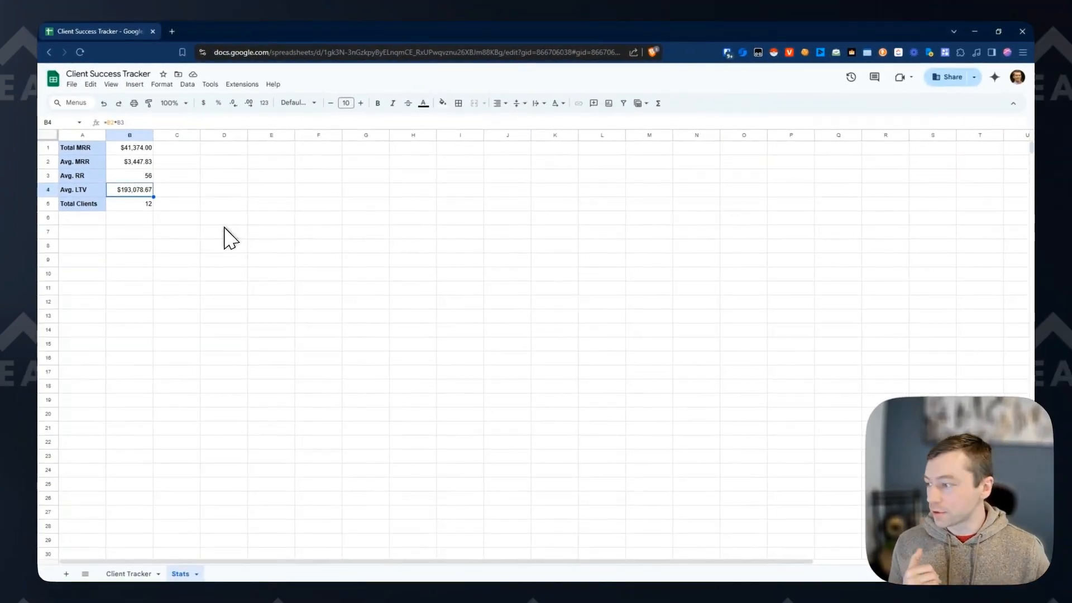
click(132, 204)
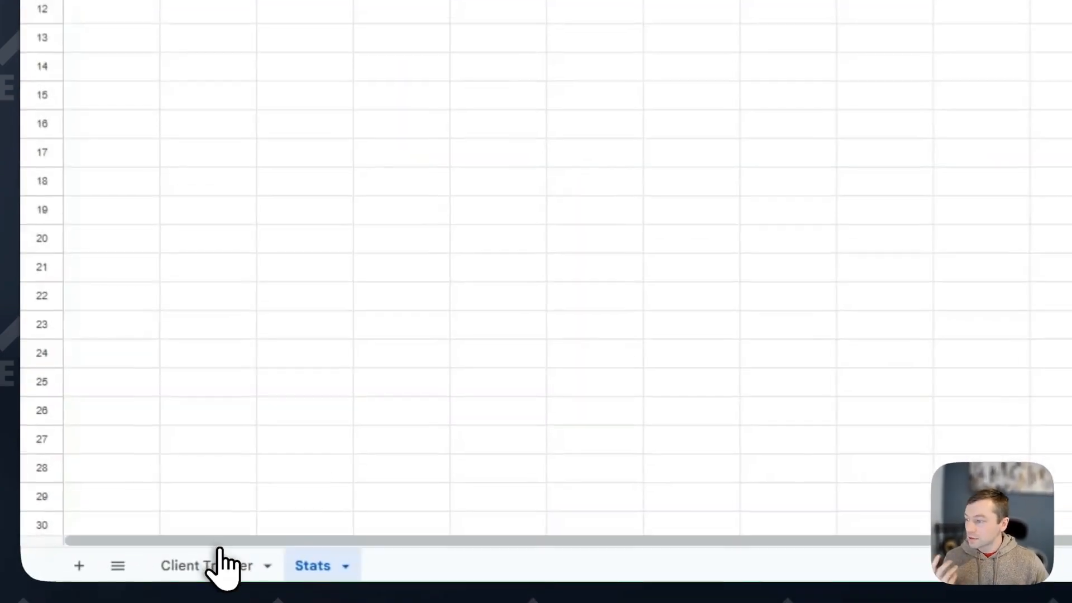
Insert a Services column beside Next Checkin on the Client Tracker sheet
click(220, 554)
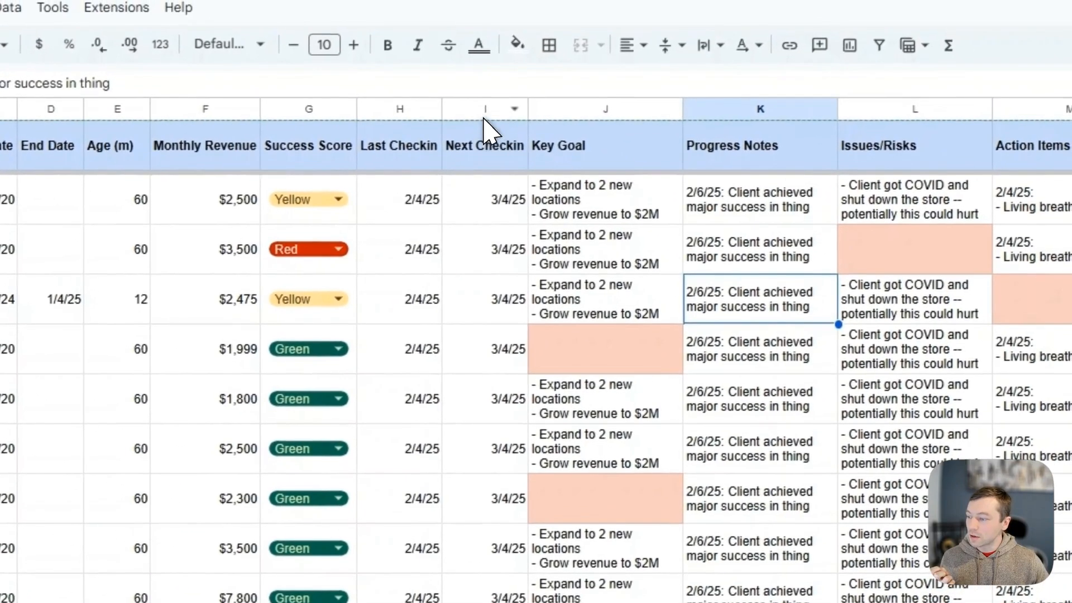
right_click(485, 119)
click(564, 296)
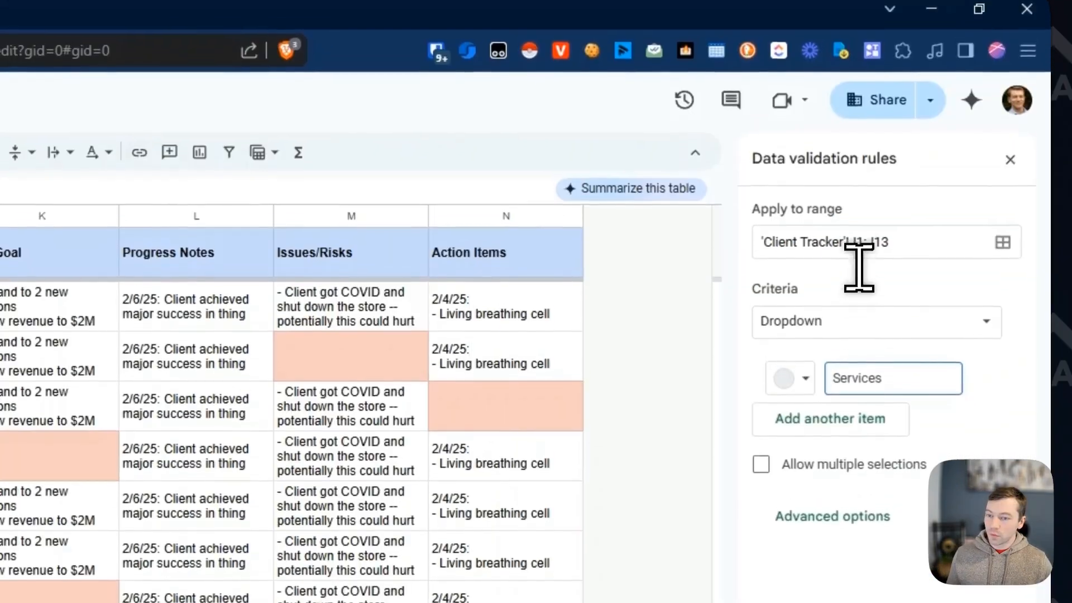
Apply the Services dropdown rule to 'Client Tracker'!J2:J13 and replace its first item with SEO
click(857, 242)
key(BackSpace)
text(2)
double_click(866, 375)
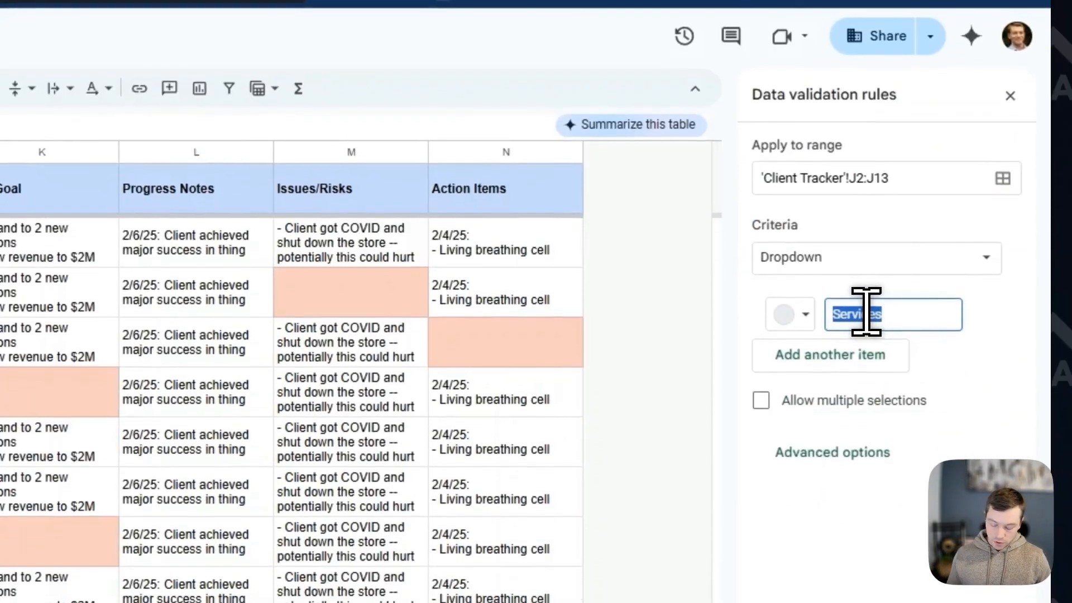
text(SEO)
key(Return)
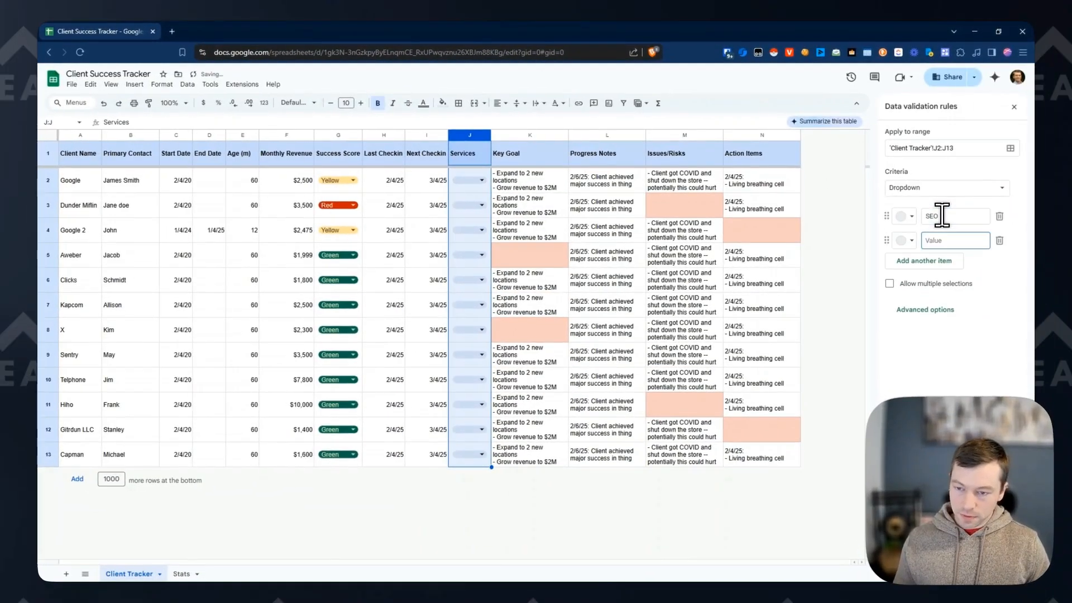
Add FB Ads, Website Development, Site Maintenance and B2B Outreach as dropdown items, remove the blank item and save the rule
text(FB)
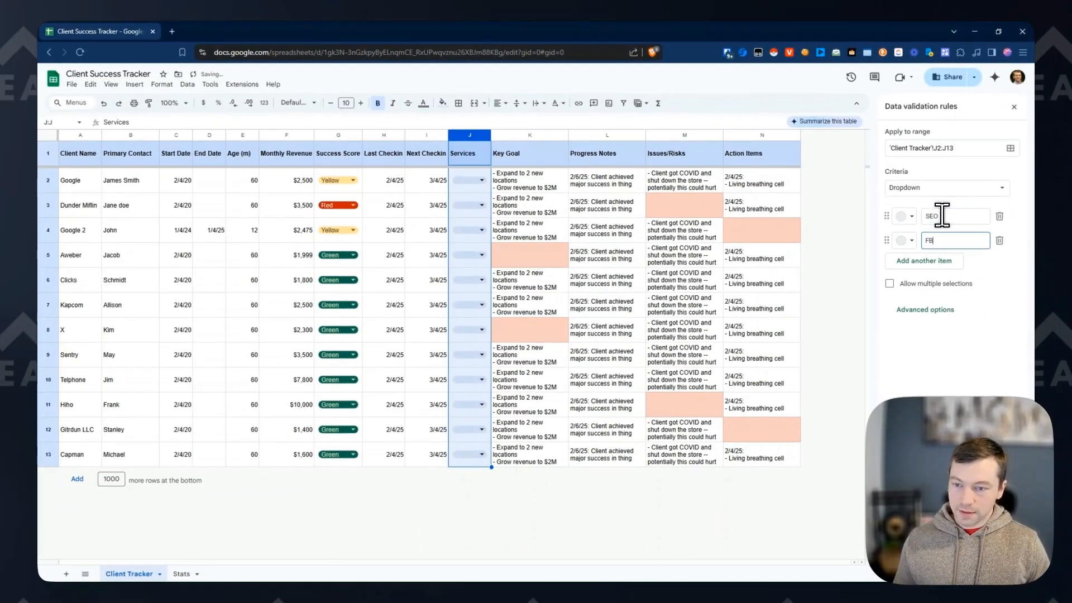
text( Ads)
key(Return)
text(Website Development)
key(Return)
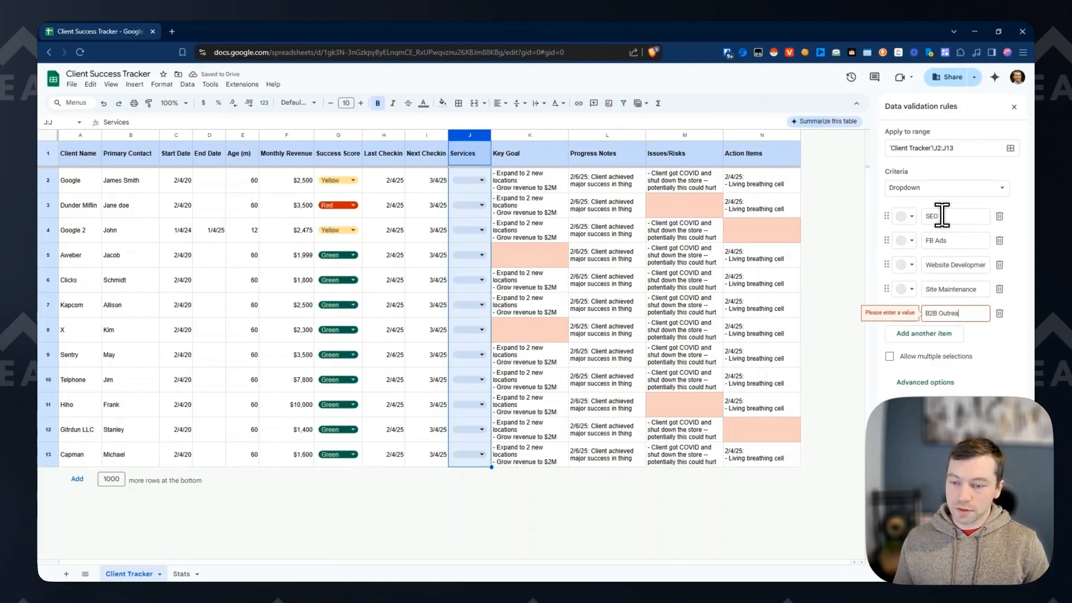
key(Return)
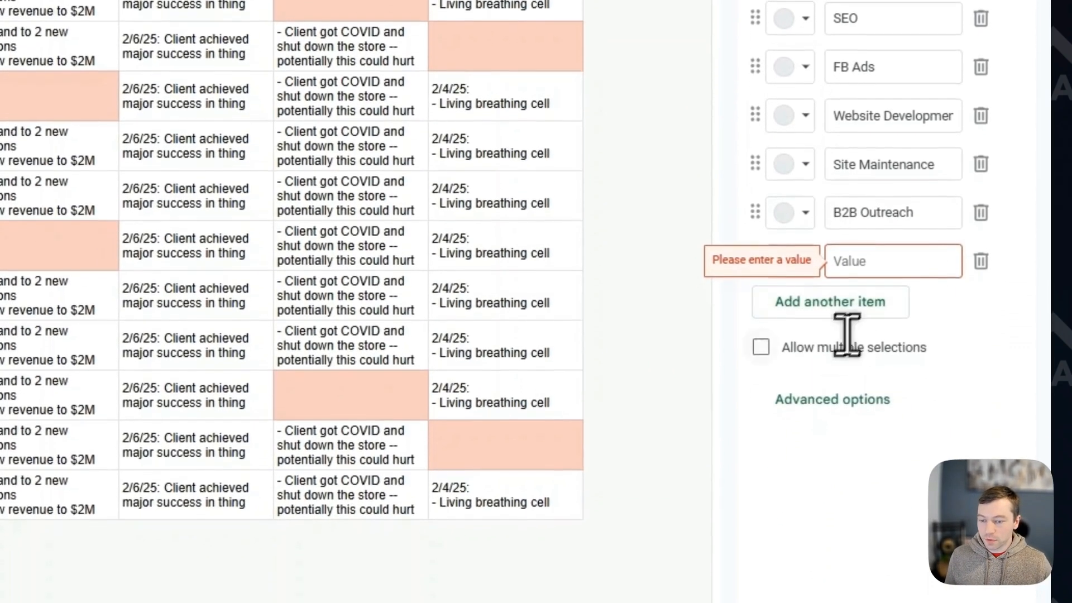
click(832, 399)
click(980, 262)
click(949, 586)
Choose FB Ads as the first client's service and B2B Outreach as the third client's
click(455, 156)
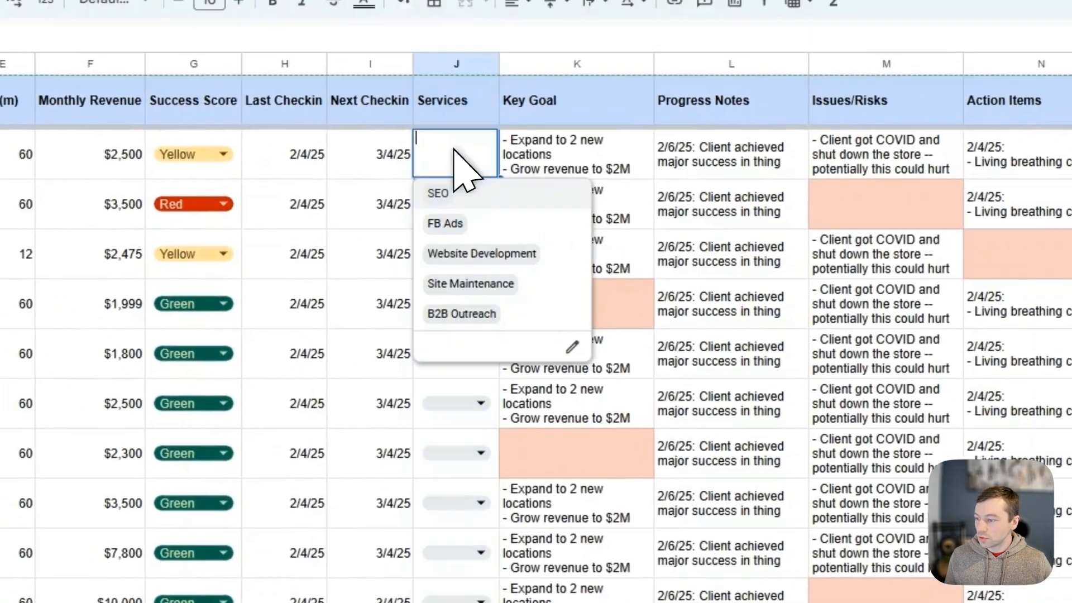
click(468, 250)
click(484, 281)
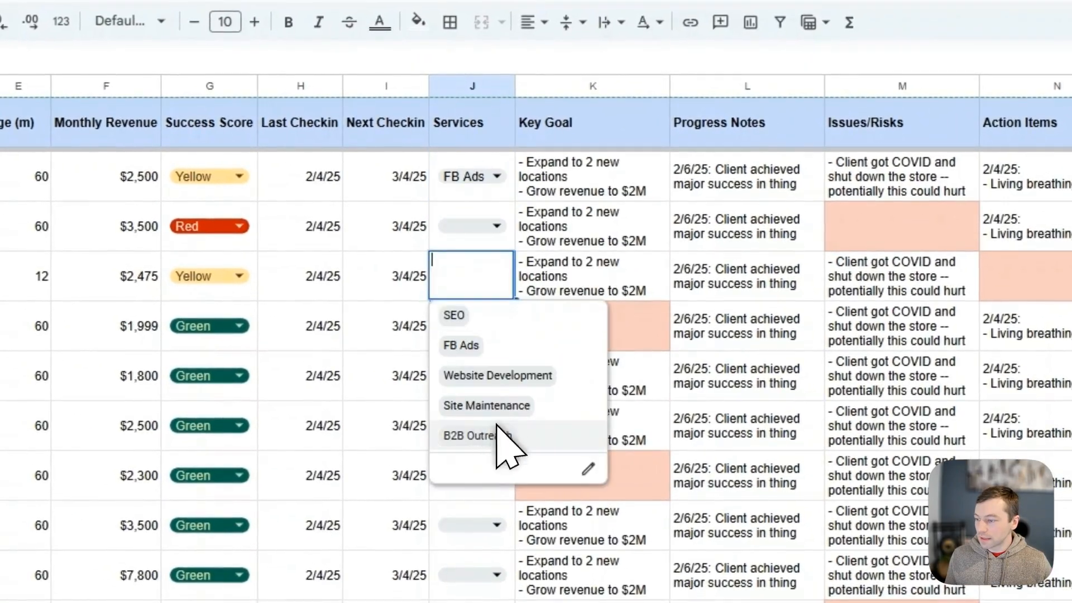
click(491, 433)
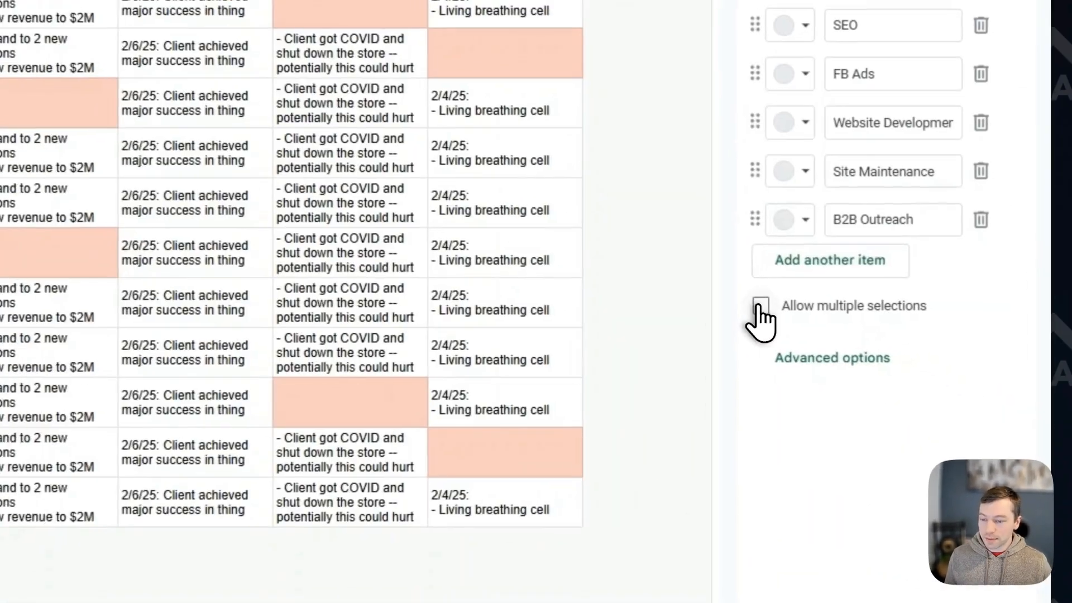
Allow multiple selections in the Services dropdown rule and assign both FB Ads and SEO to the second client
click(888, 356)
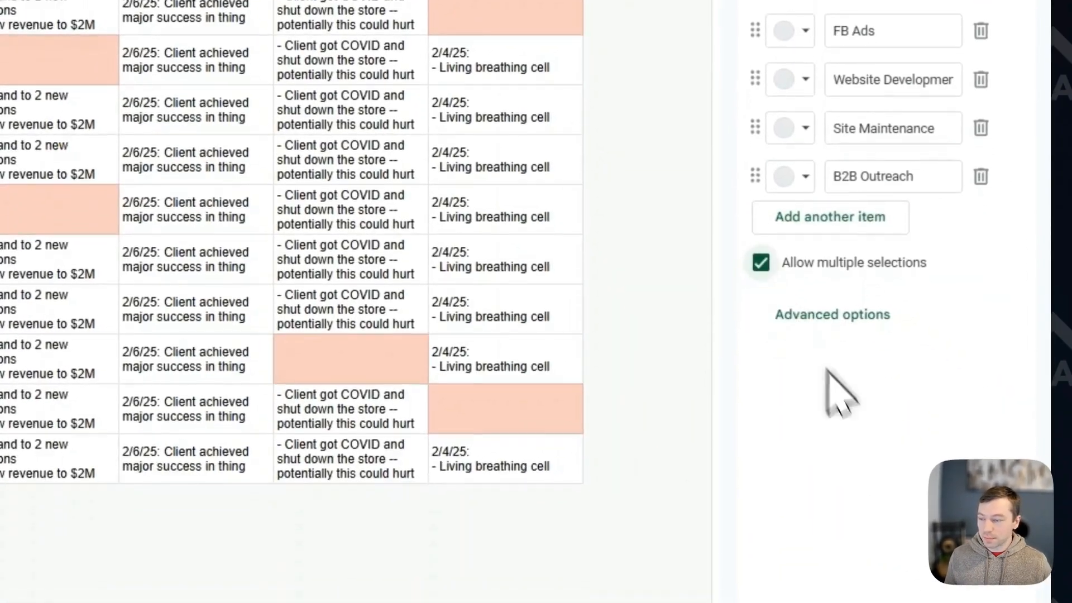
click(942, 527)
click(359, 182)
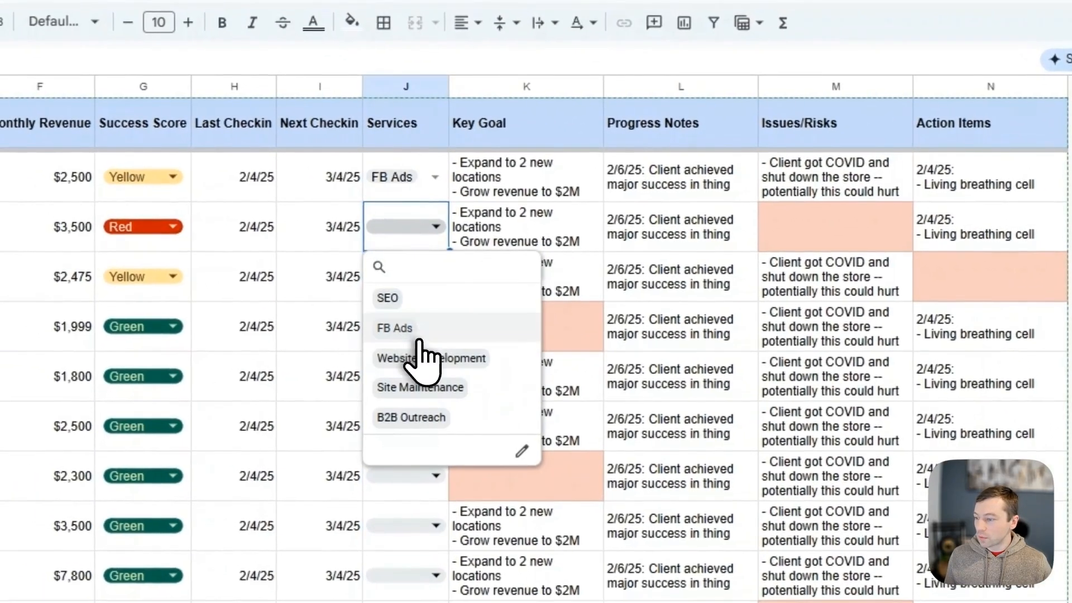
click(424, 327)
click(427, 302)
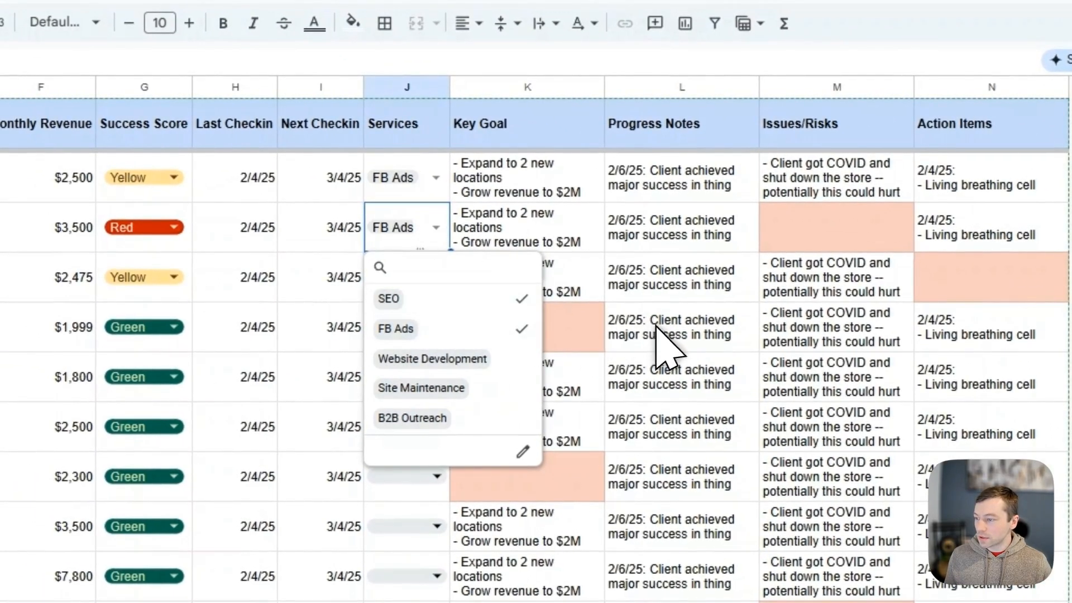
click(665, 342)
Widen the Services column to about twice its width and switch to the Stats sheet
drag(456, 102, 551, 102)
drag(579, 173, 578, 173)
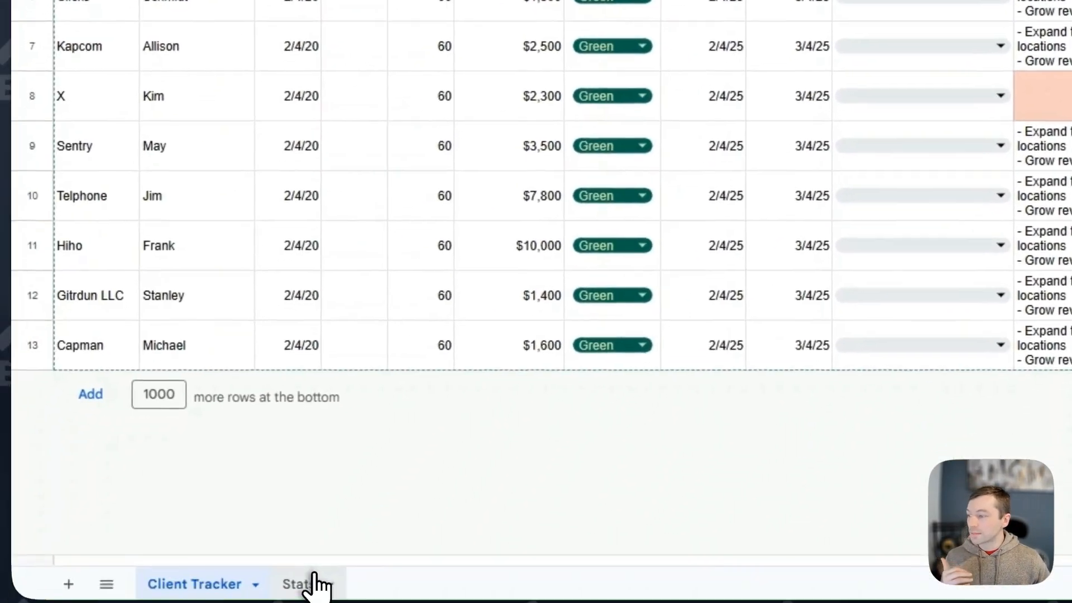
click(308, 581)
click(744, 173)
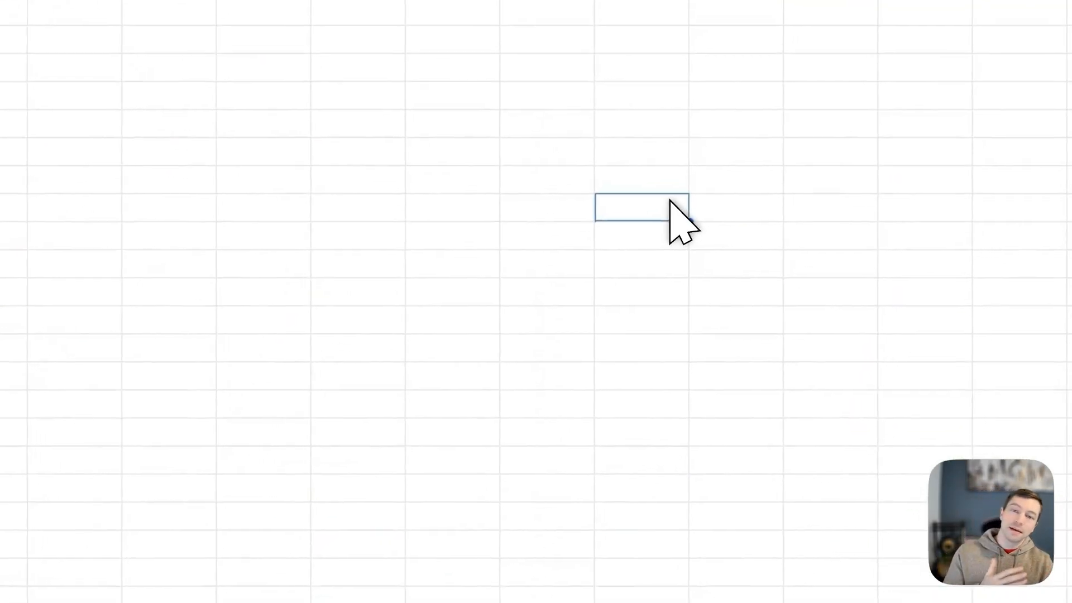